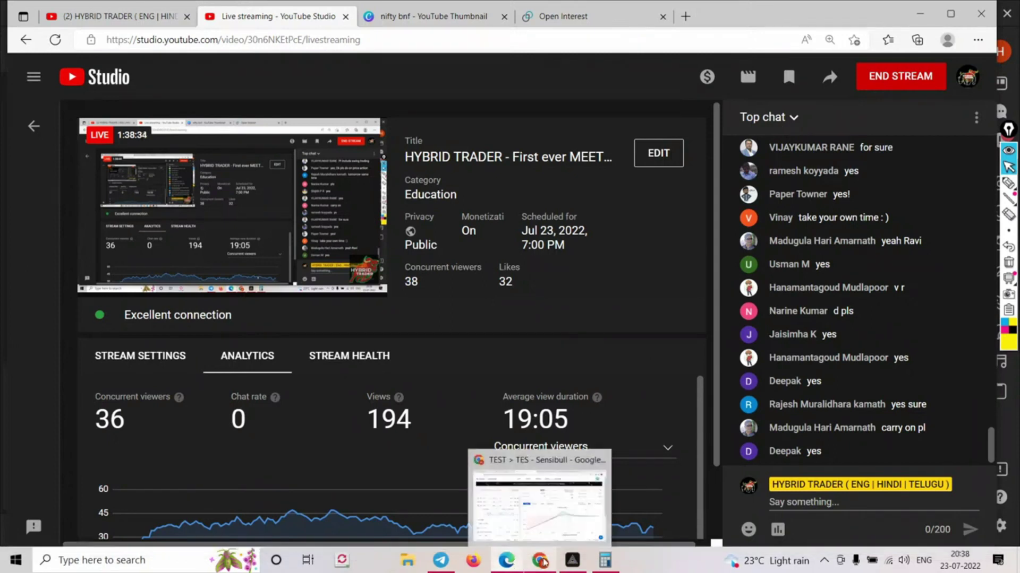
- Switch to the Chrome window with Sensibull and look through the open BANKNIFTY strategies in Strategy Builder
click(540, 561)
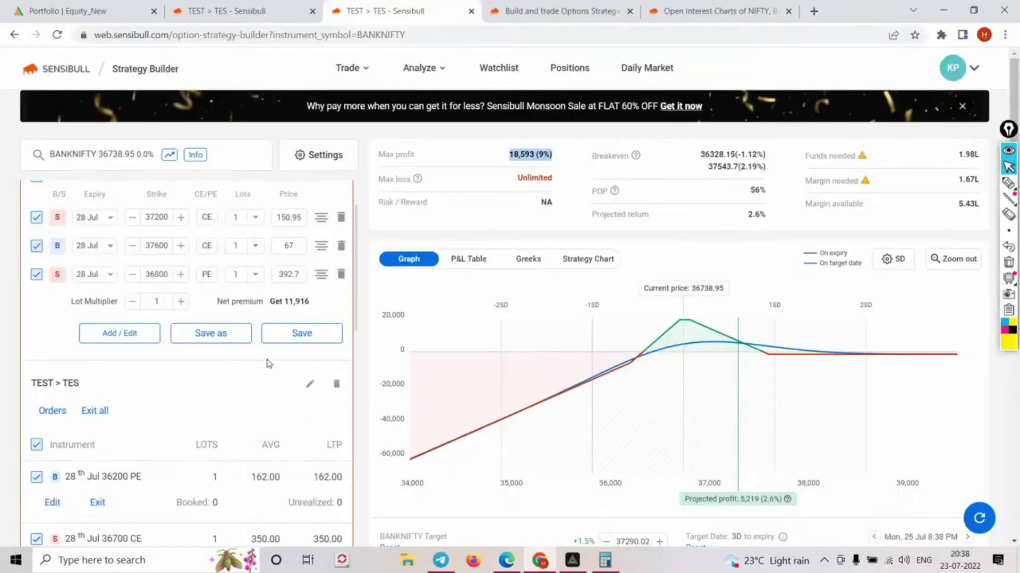
scroll(270, 364, up, 1)
click(529, 10)
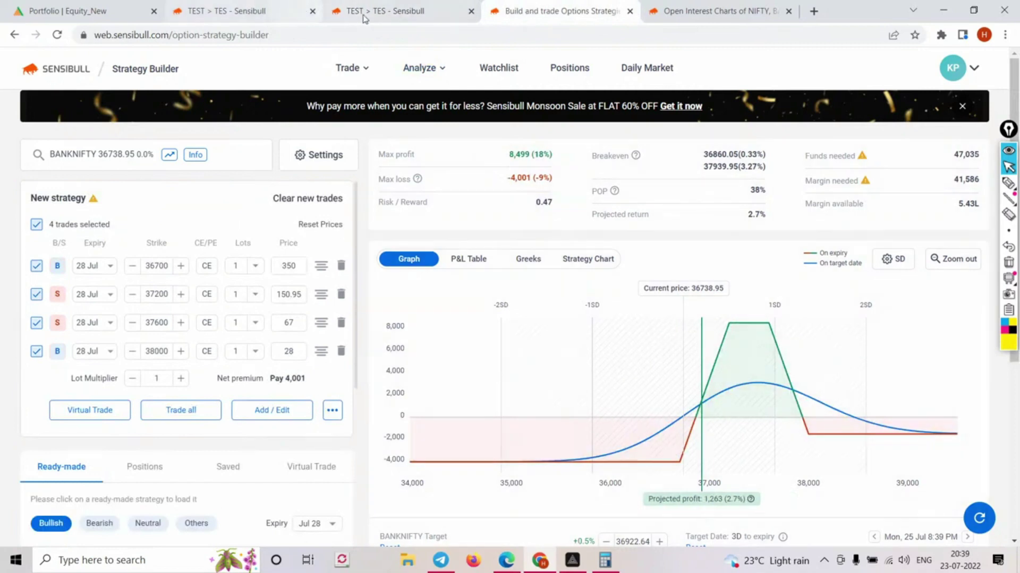
click(396, 17)
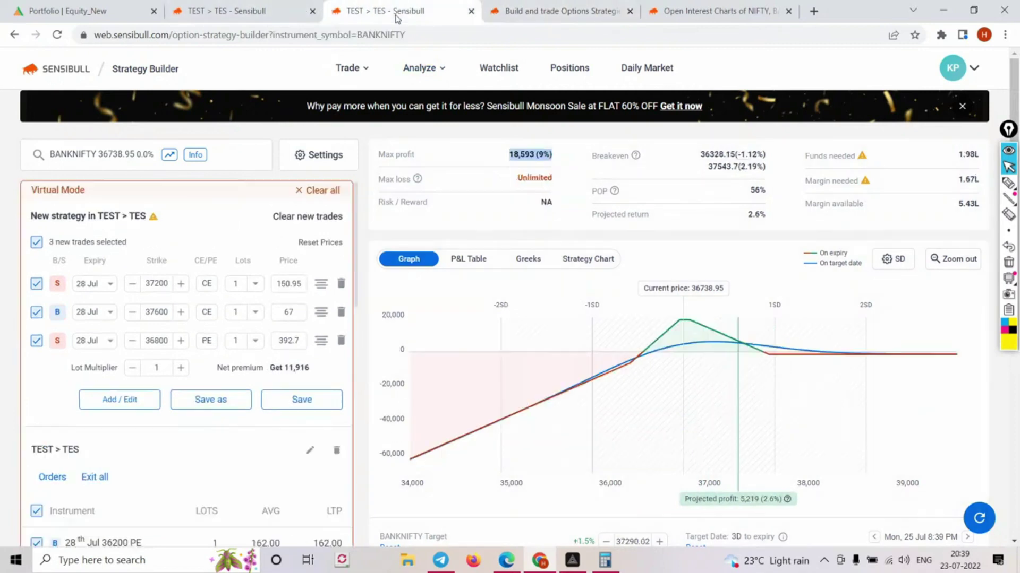
- Open the ZERO LOSS portfolio from Virtual Trade and load its strategy into the Strategy Builder for analysis
click(250, 13)
mouse_move(365, 72)
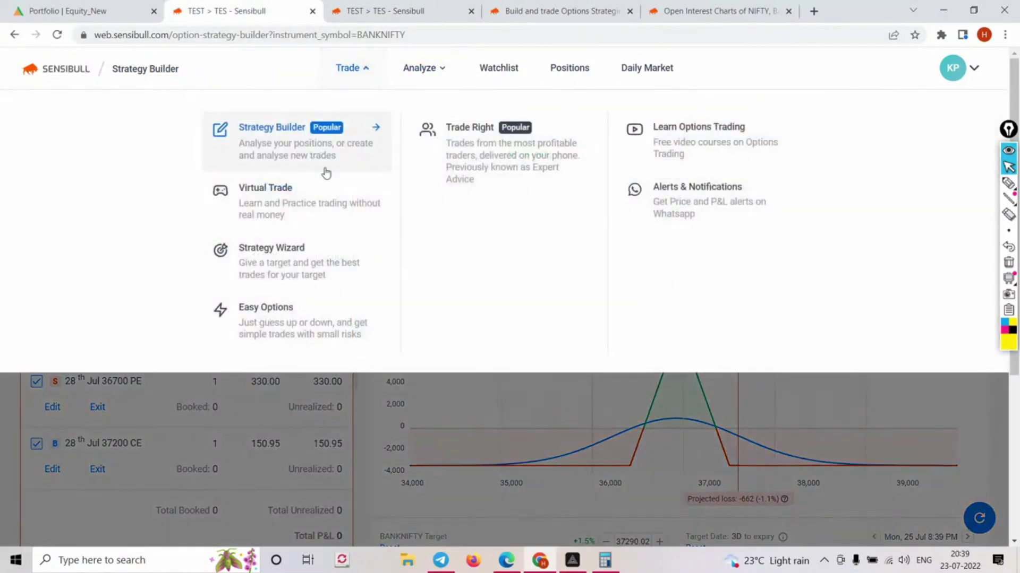
click(266, 192)
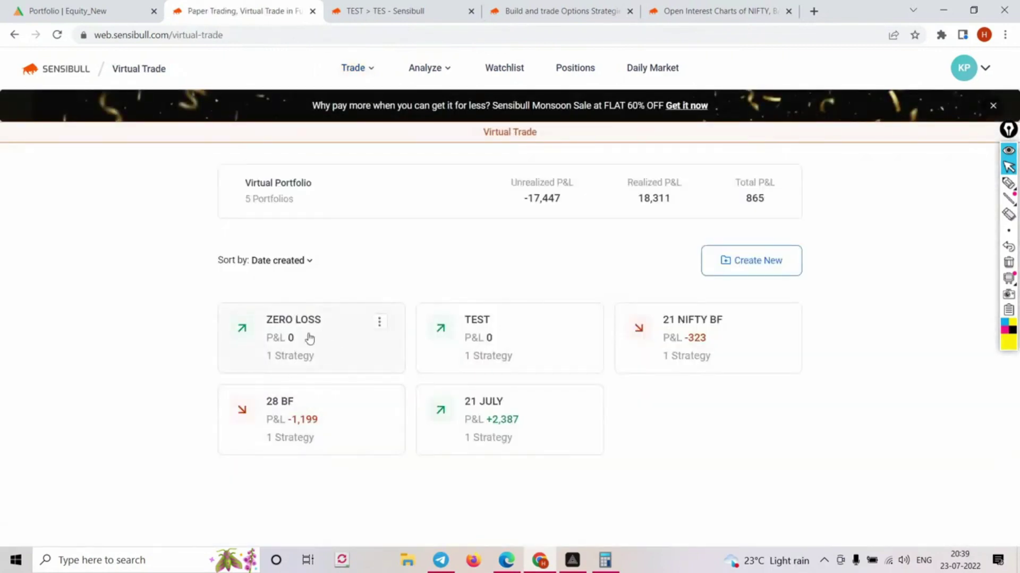
click(294, 335)
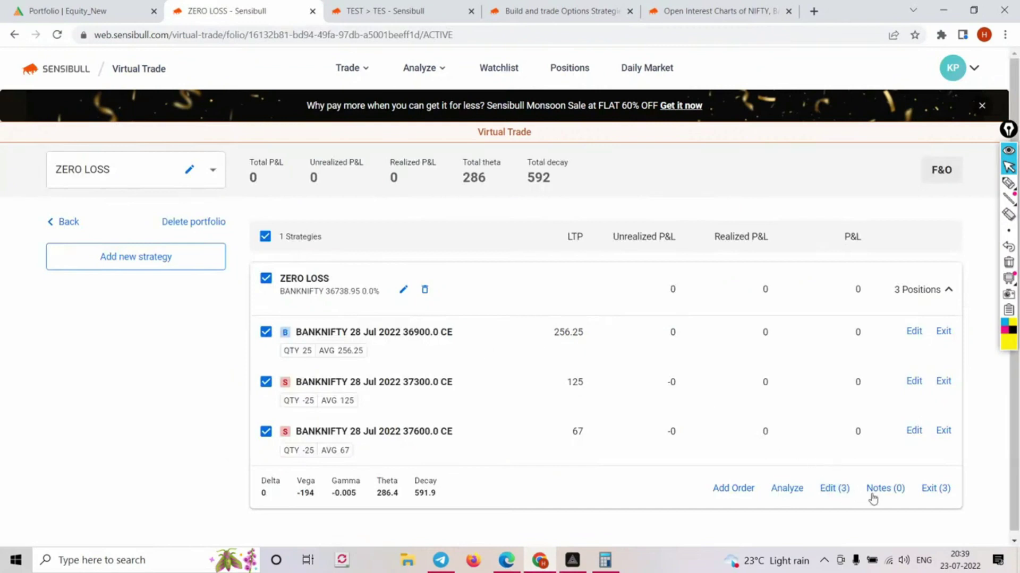
click(787, 488)
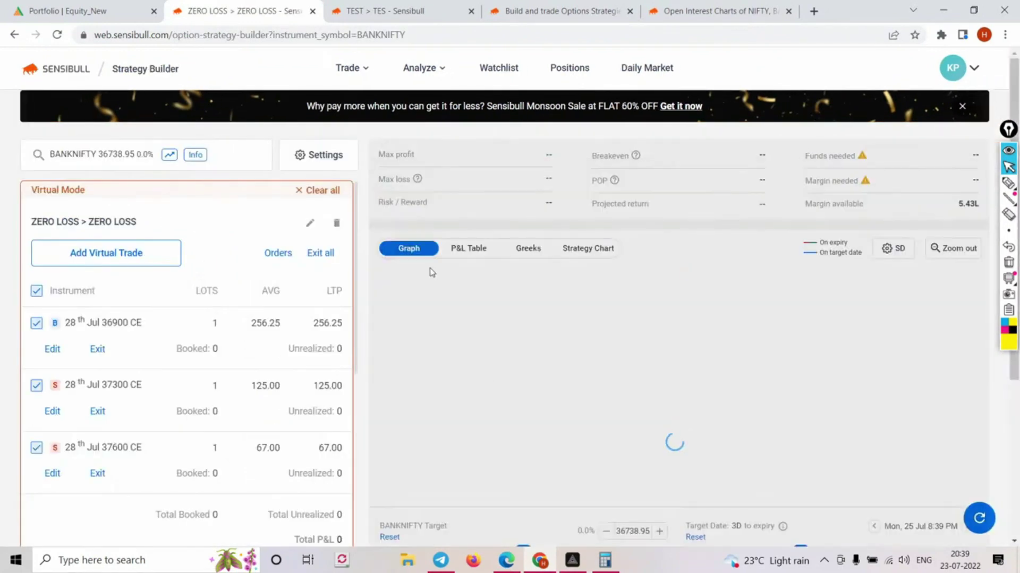
scroll(284, 315, down, 1)
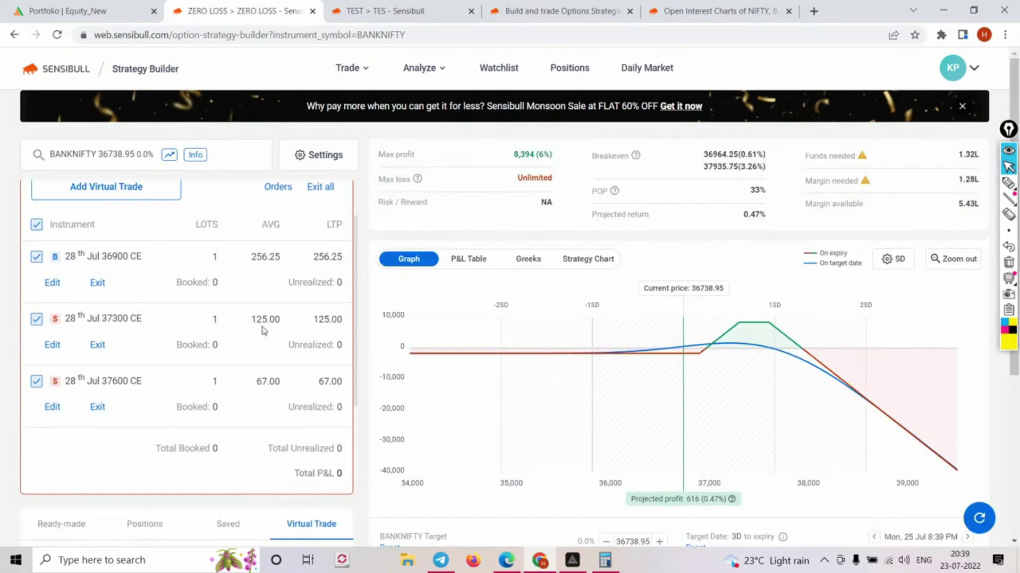
scroll(262, 330, up, 1)
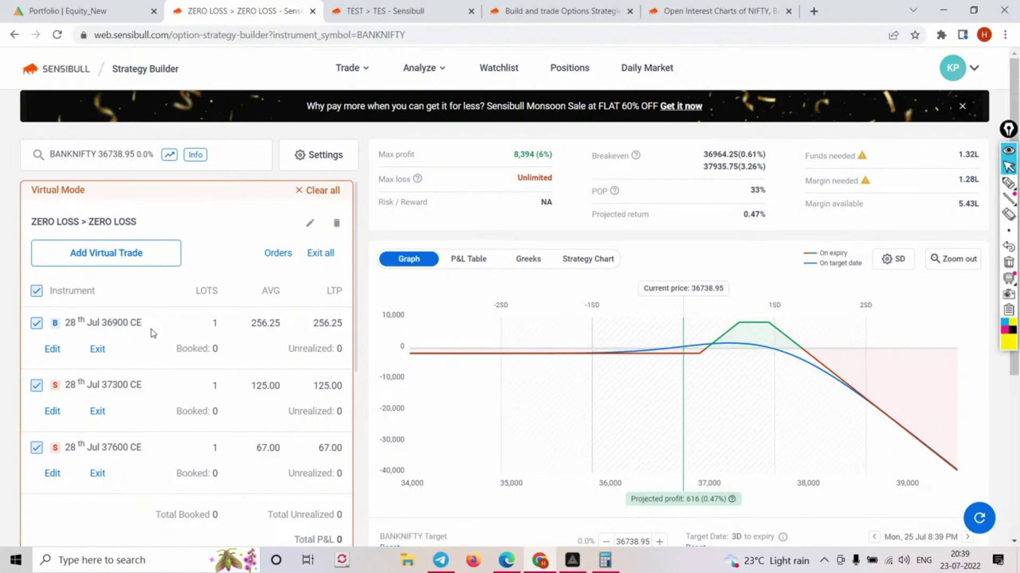
- With black ink, mark the 36900 CE and 37300 CE strikes, then box and connect the three average premiums 256.25, 125.00 and 67.00
click(1008, 183)
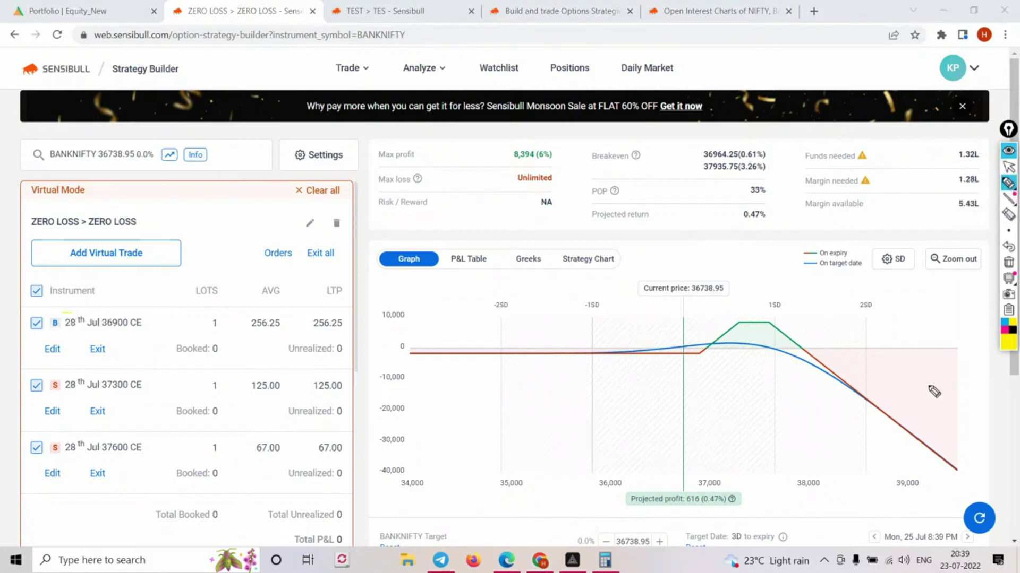
click(1013, 330)
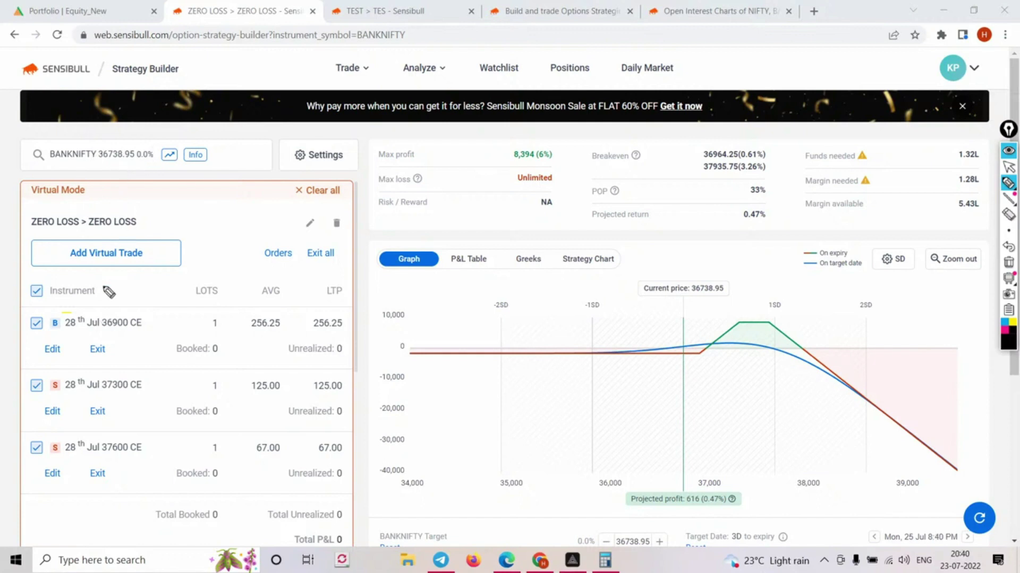
mouse_move(90, 314)
mouse_down()
mouse_move(143, 314)
mouse_move(144, 329)
mouse_move(87, 332)
mouse_move(86, 314)
mouse_up()
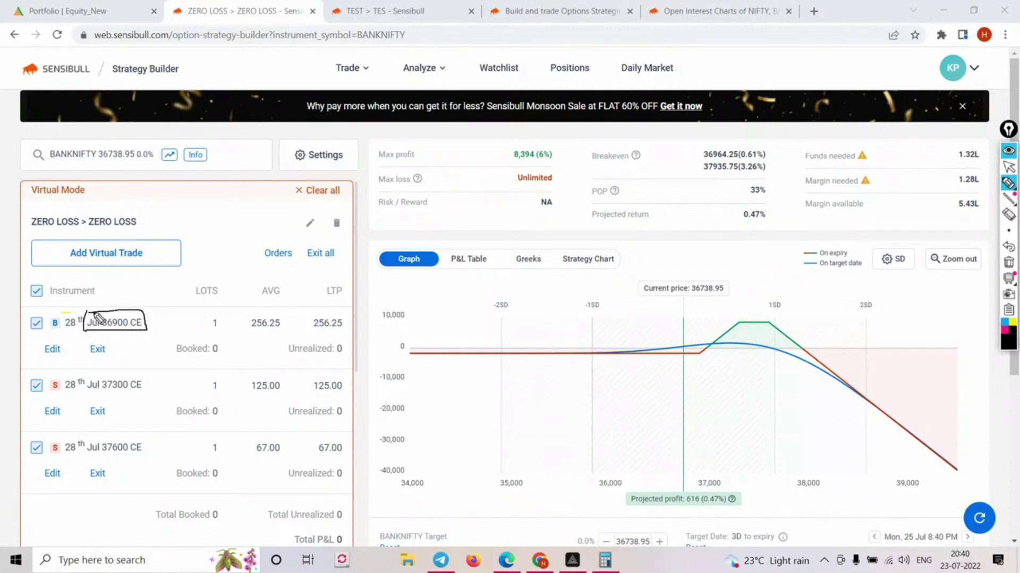
mouse_move(246, 318)
mouse_down()
mouse_move(281, 315)
mouse_move(285, 339)
mouse_move(254, 348)
mouse_move(247, 322)
mouse_move(289, 408)
mouse_move(249, 402)
mouse_move(247, 379)
mouse_up()
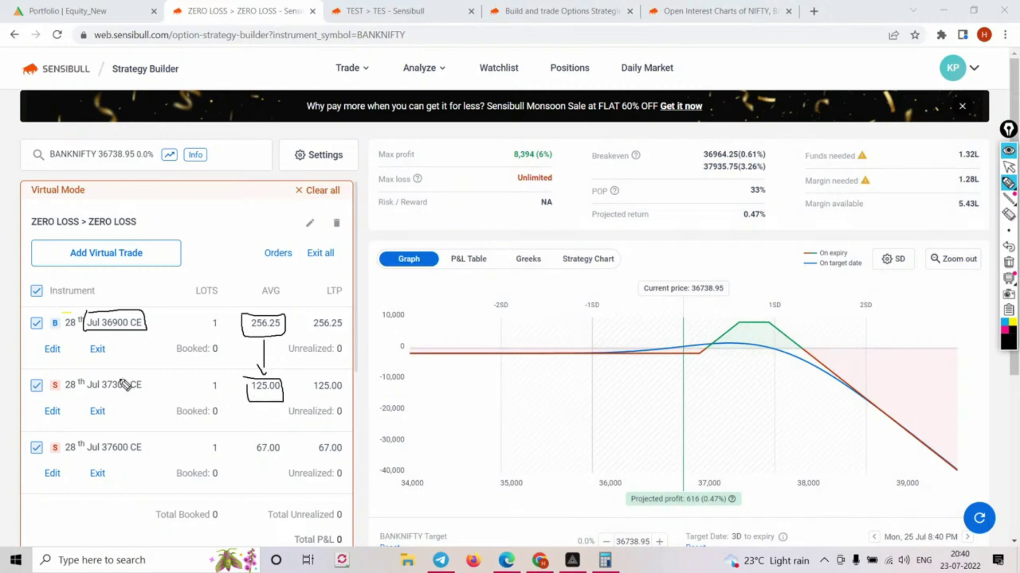
mouse_move(98, 371)
mouse_down()
mouse_move(134, 371)
mouse_move(151, 397)
mouse_move(128, 399)
mouse_up()
drag(264, 406, 264, 438)
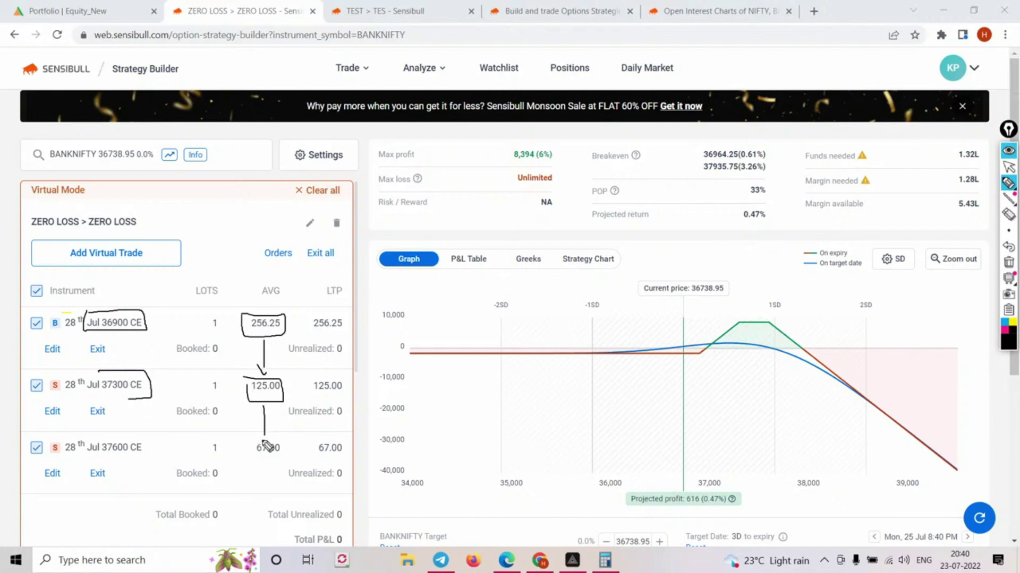
mouse_move(248, 440)
mouse_down()
mouse_move(277, 440)
mouse_move(287, 466)
mouse_move(249, 466)
mouse_move(247, 443)
mouse_up()
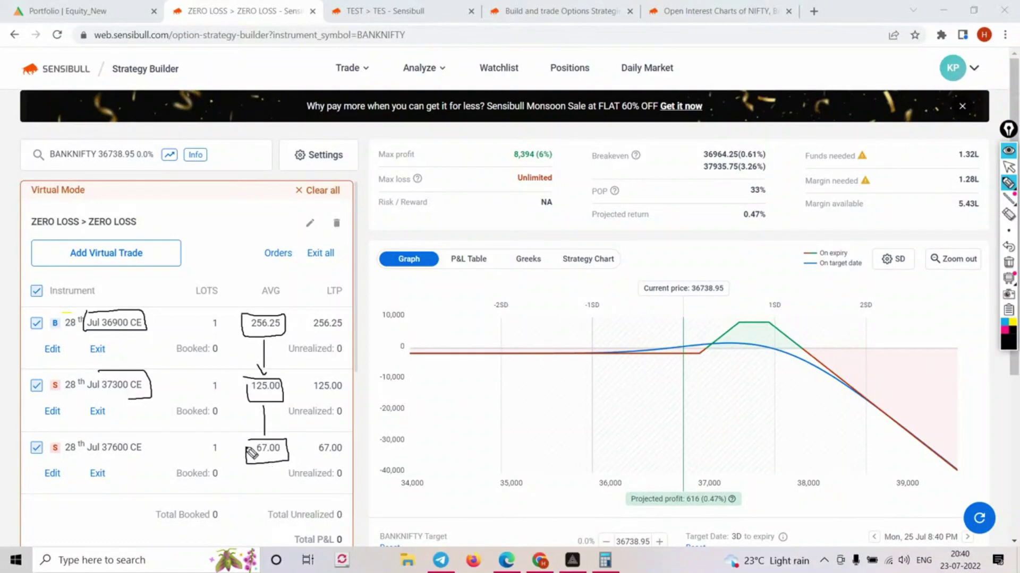
- Tick off all three option legs with freehand check marks, then clear the annotations from the screen
drag(24, 332, 60, 320)
mouse_move(24, 380)
mouse_down()
mouse_move(35, 397)
mouse_move(76, 360)
mouse_up()
drag(10, 446, 80, 440)
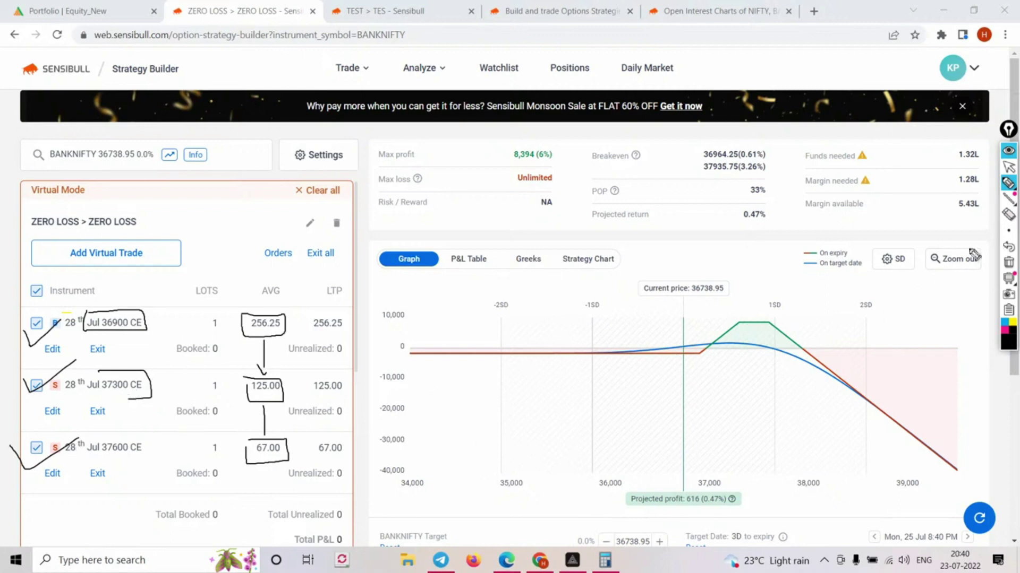
click(1008, 262)
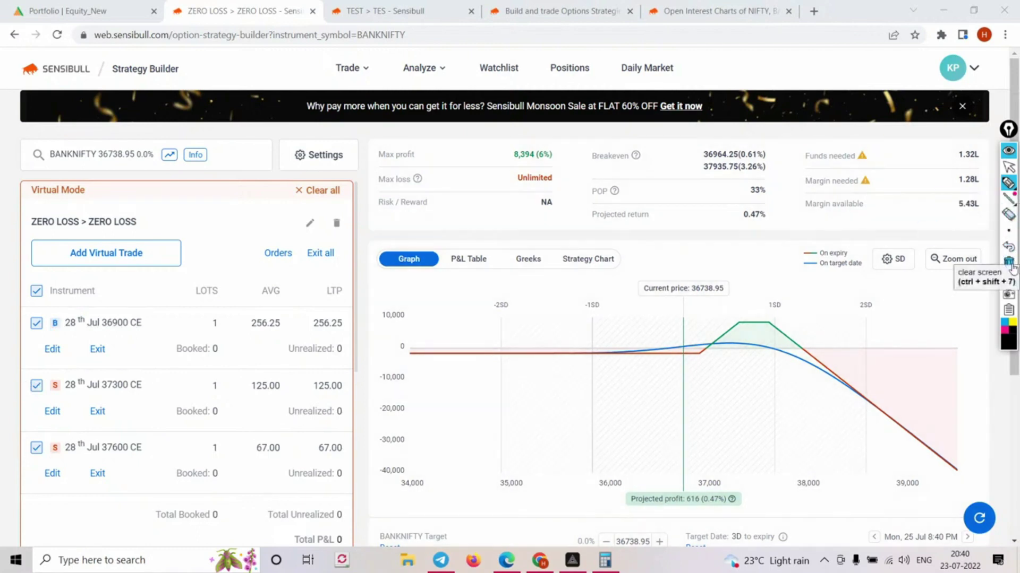
- Sketch a rising zigzag price line with a sharp dip, undoing the extra stroke, and add a boxed 75 with a small spike-and-drop above it
mouse_move(1010, 186)
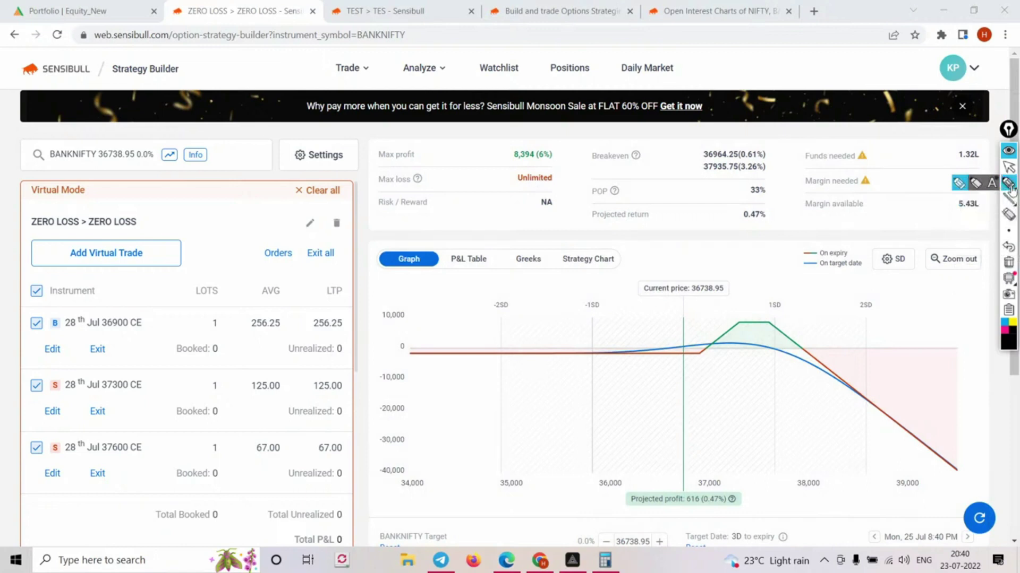
click(1008, 184)
mouse_move(211, 423)
mouse_down()
mouse_move(215, 409)
mouse_move(228, 418)
mouse_move(231, 404)
mouse_move(235, 413)
mouse_move(306, 372)
mouse_move(339, 337)
mouse_move(363, 407)
mouse_move(437, 358)
mouse_move(435, 342)
mouse_up()
drag(368, 404, 461, 361)
click(1008, 246)
mouse_move(470, 290)
mouse_down()
mouse_move(479, 283)
mouse_move(482, 302)
mouse_move(502, 269)
mouse_move(510, 289)
mouse_move(458, 314)
mouse_move(454, 272)
mouse_up()
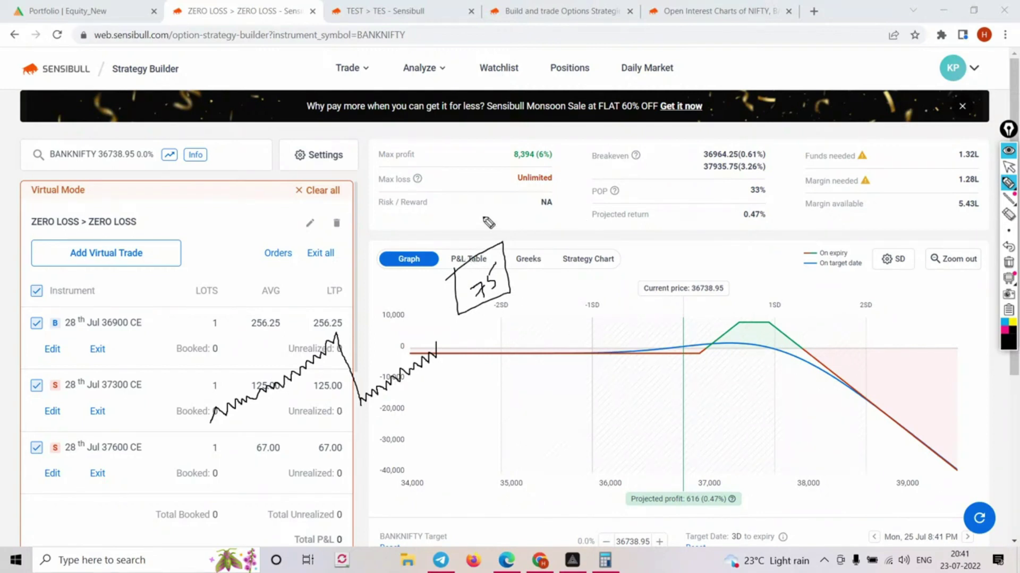
mouse_move(482, 216)
mouse_down()
mouse_move(504, 198)
mouse_move(527, 264)
mouse_move(542, 230)
mouse_up()
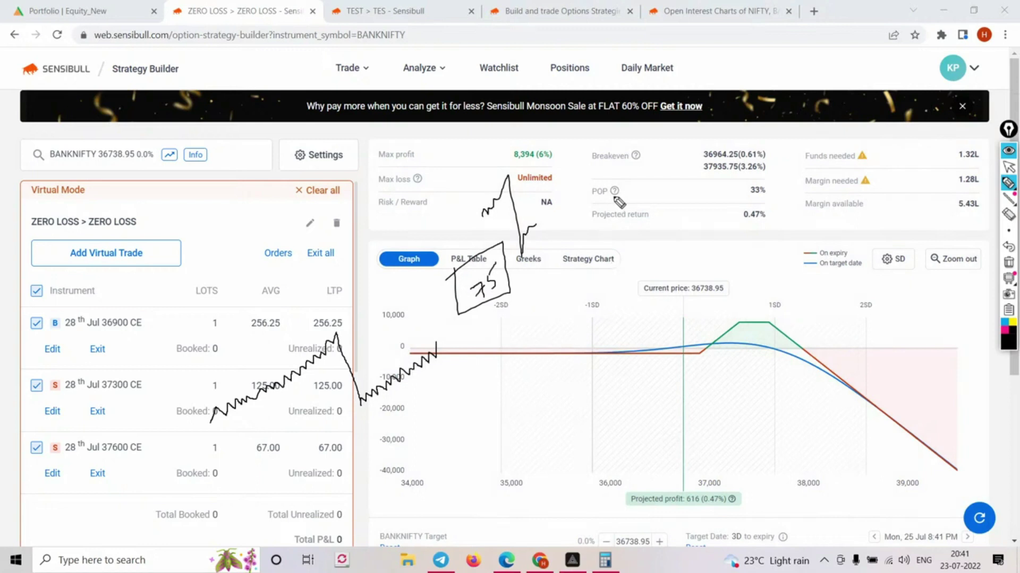
- Draw 100 branching into a falling arrow to 90 and a rising arrow from 10, and list 2, 3, 1, 2 under the 90
mouse_move(589, 203)
mouse_down()
mouse_move(589, 223)
mouse_move(609, 218)
mouse_move(611, 202)
mouse_move(623, 212)
mouse_move(533, 321)
mouse_move(551, 301)
mouse_up()
drag(605, 226, 634, 257)
mouse_move(631, 307)
mouse_down()
mouse_move(652, 253)
mouse_move(660, 270)
mouse_up()
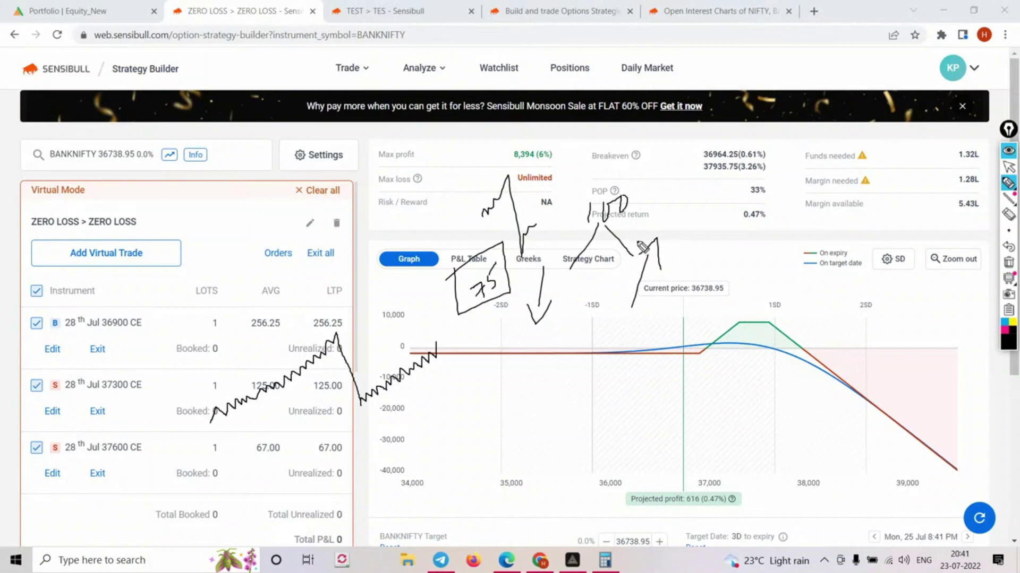
mouse_move(526, 329)
mouse_down()
mouse_move(517, 340)
mouse_move(526, 351)
mouse_move(537, 339)
mouse_up()
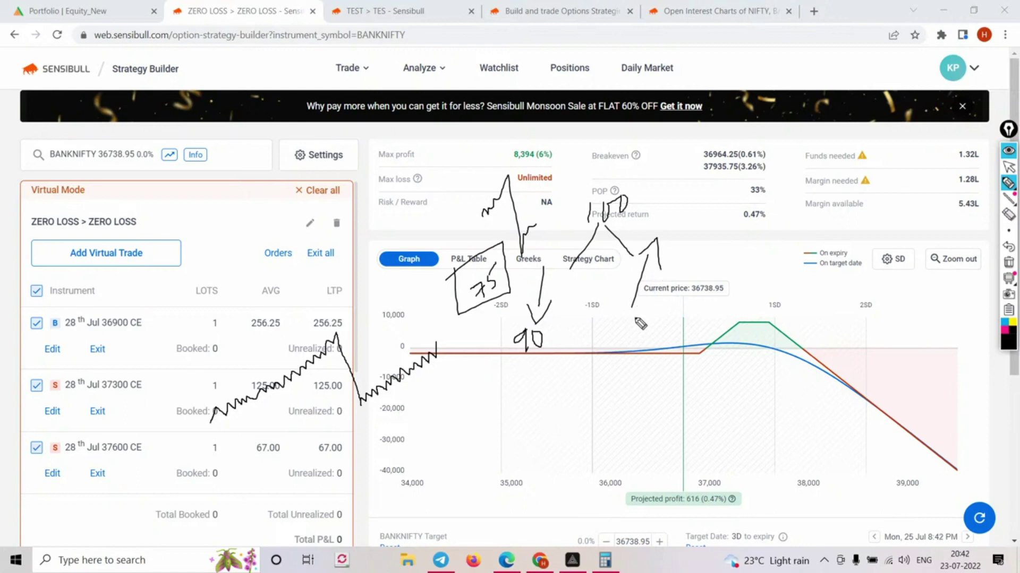
mouse_move(631, 309)
mouse_down()
mouse_move(630, 326)
mouse_move(637, 308)
mouse_up()
mouse_move(530, 345)
mouse_down()
mouse_move(531, 374)
mouse_move(508, 397)
mouse_move(526, 429)
mouse_move(523, 480)
mouse_move(533, 476)
mouse_up()
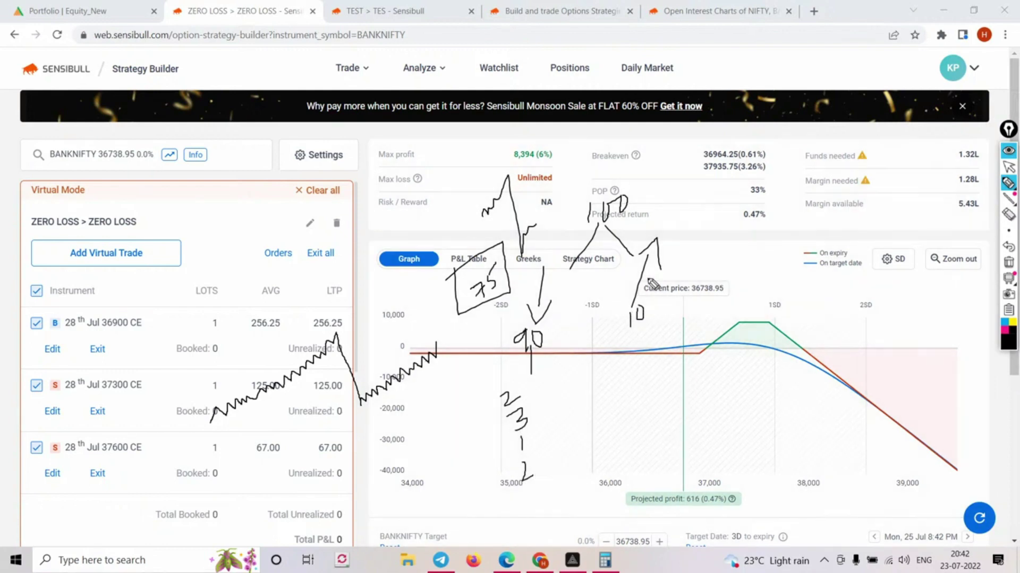
- Write 3, 4, 5 beside the rising arrow with a 1 and a circled 2 above them, and undo the stray stroke
click(682, 250)
mouse_move(686, 238)
mouse_down()
mouse_move(709, 283)
mouse_move(700, 289)
mouse_move(713, 270)
mouse_up()
click(690, 268)
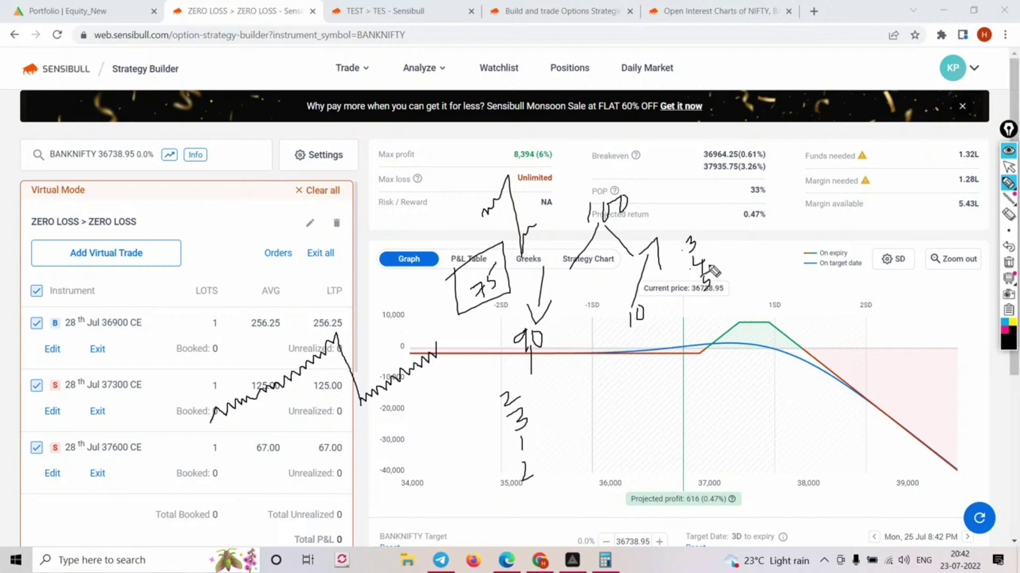
drag(672, 211, 671, 224)
mouse_move(672, 173)
mouse_down()
mouse_move(664, 189)
mouse_move(674, 200)
mouse_move(697, 186)
mouse_move(677, 171)
mouse_up()
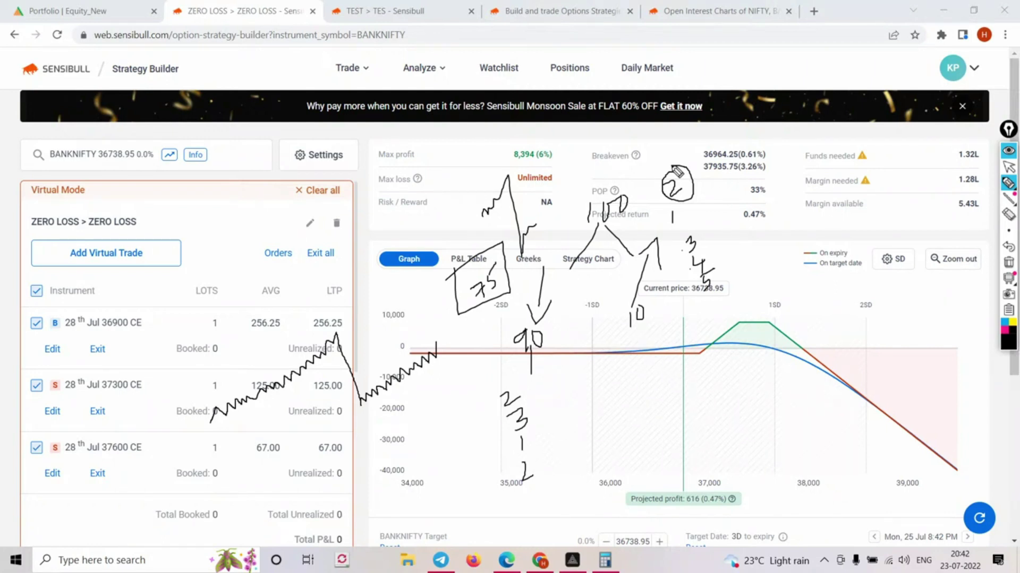
mouse_move(671, 176)
mouse_down()
mouse_move(659, 198)
mouse_move(675, 187)
mouse_up()
key(ctrl+z)
- Circle the 90, the 10 and the 3-4-5 group, add a dash beside the circled 2, then clear all annotations
mouse_move(541, 322)
mouse_down()
mouse_move(498, 350)
mouse_move(547, 332)
mouse_up()
mouse_move(624, 297)
mouse_down()
mouse_move(632, 340)
mouse_move(654, 319)
mouse_up()
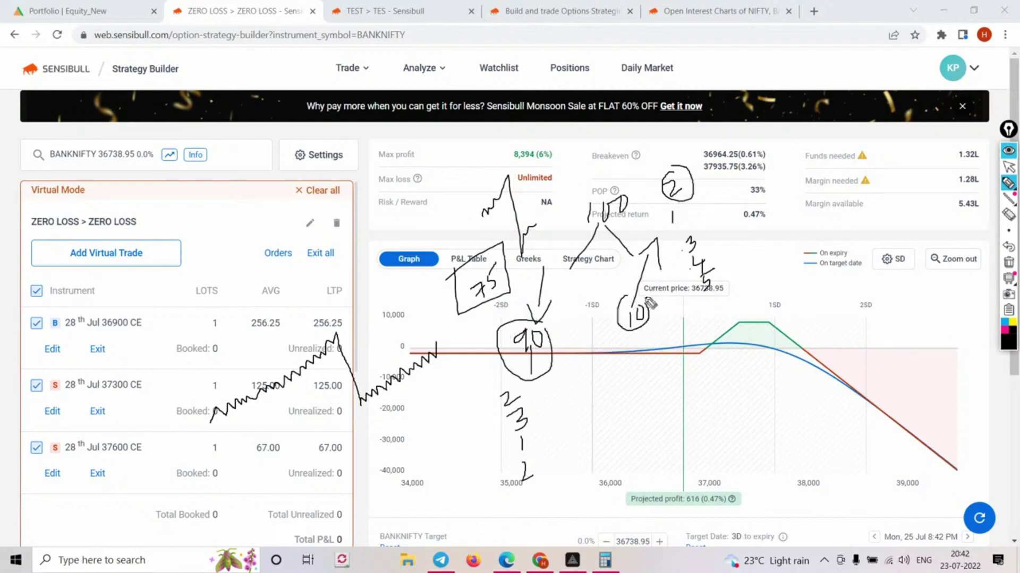
drag(695, 187, 709, 180)
mouse_move(673, 234)
mouse_down()
mouse_move(696, 296)
mouse_move(722, 289)
mouse_move(693, 232)
mouse_move(690, 287)
mouse_move(714, 305)
mouse_up()
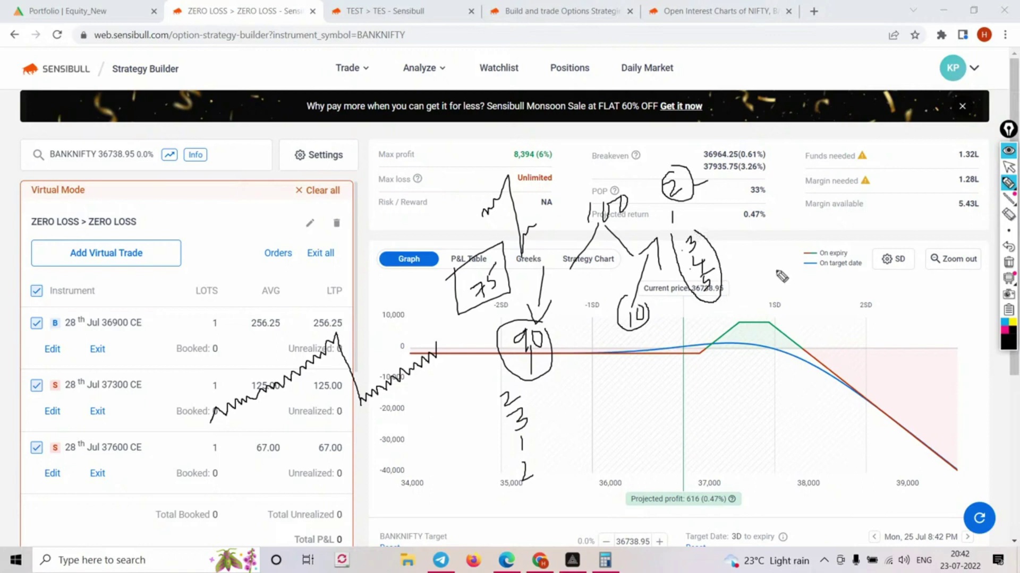
click(1009, 264)
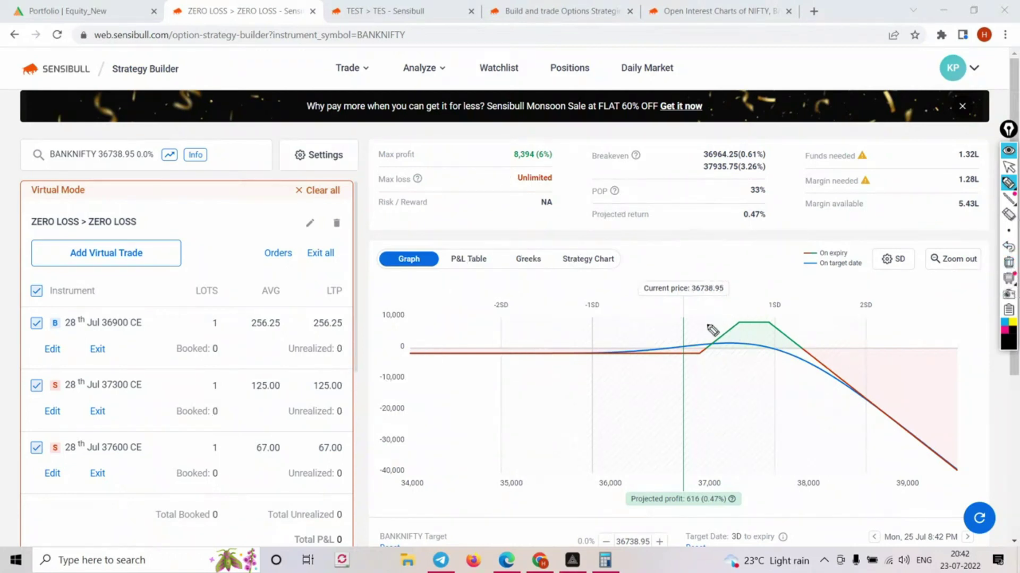
- Draw a box around the profit zone of the payoff graph, then clear it and return to the normal pointer
mouse_move(671, 305)
mouse_down()
mouse_move(831, 325)
mouse_move(760, 404)
mouse_move(686, 383)
mouse_move(688, 281)
mouse_up()
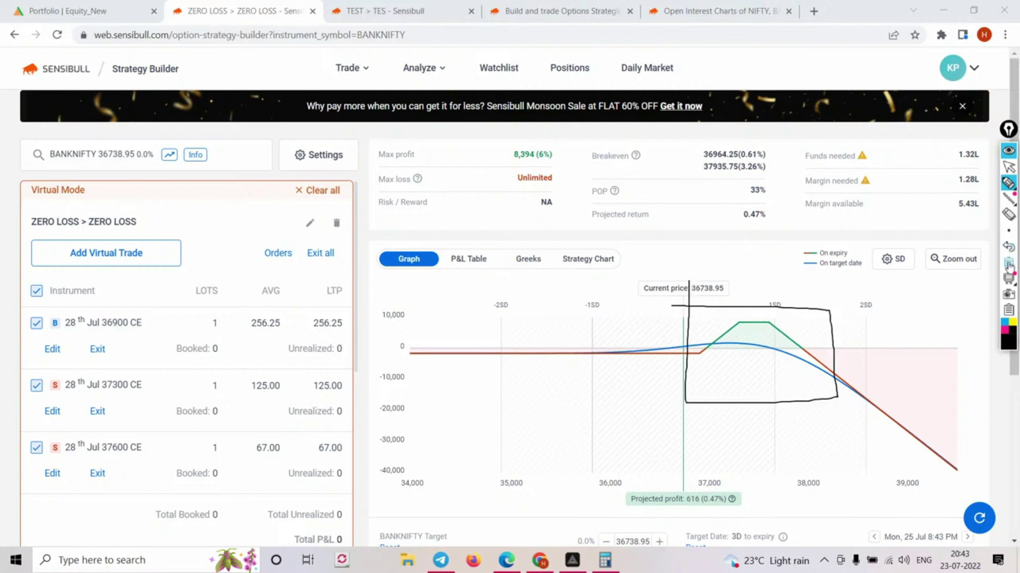
click(1009, 263)
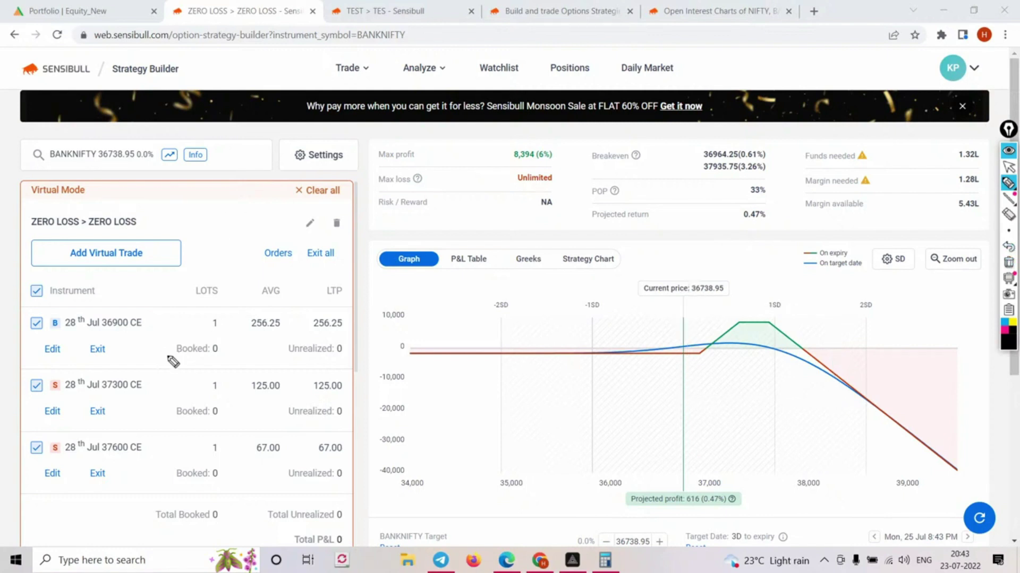
key(ctrl+shift+1)
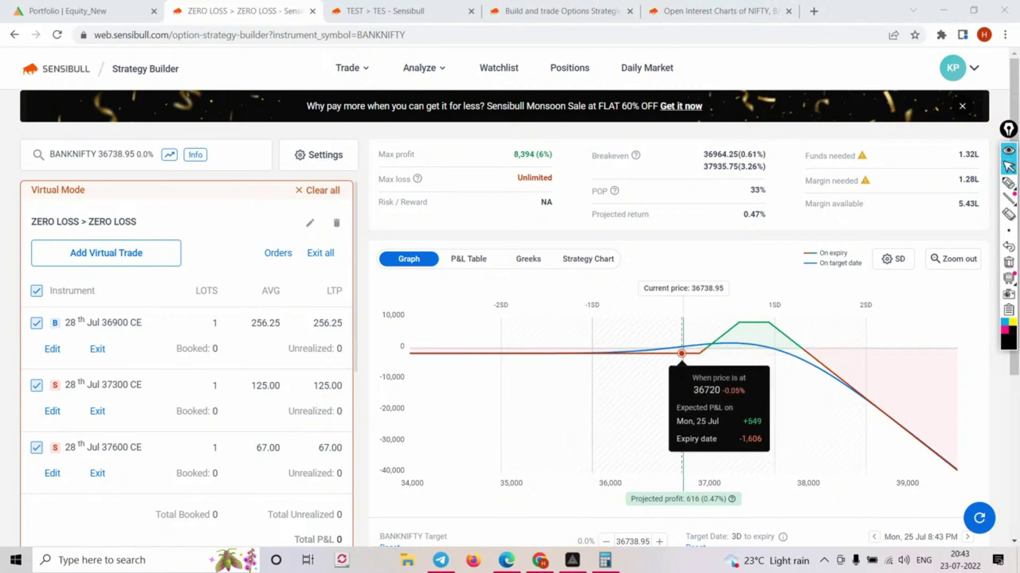
- Set the strategy's target date to Saturday, 23 July 2022
scroll(223, 380, down, 2)
scroll(223, 380, up, 2)
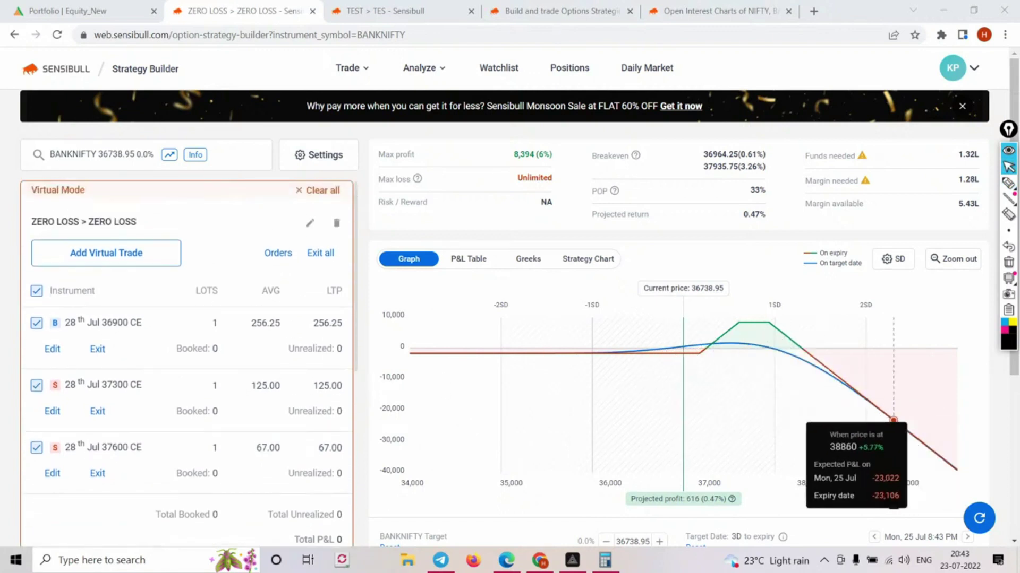
scroll(912, 468, down, 2)
click(925, 409)
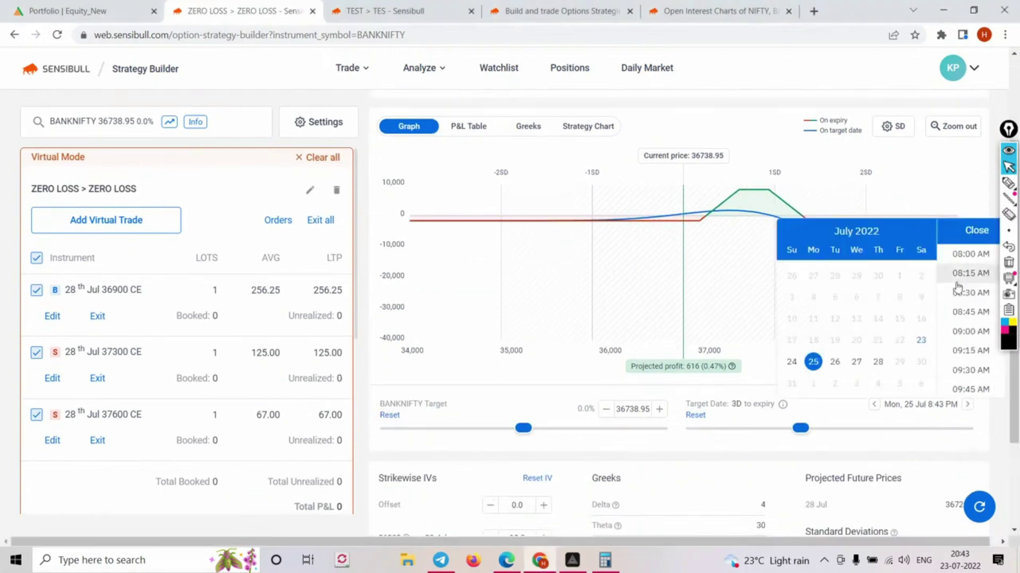
click(921, 343)
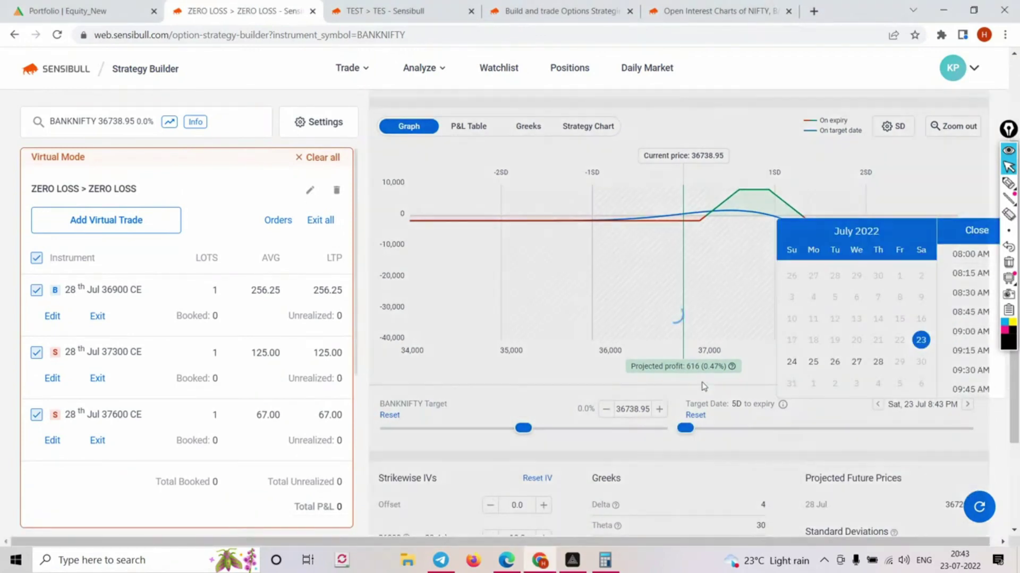
scroll(961, 309, up, 1)
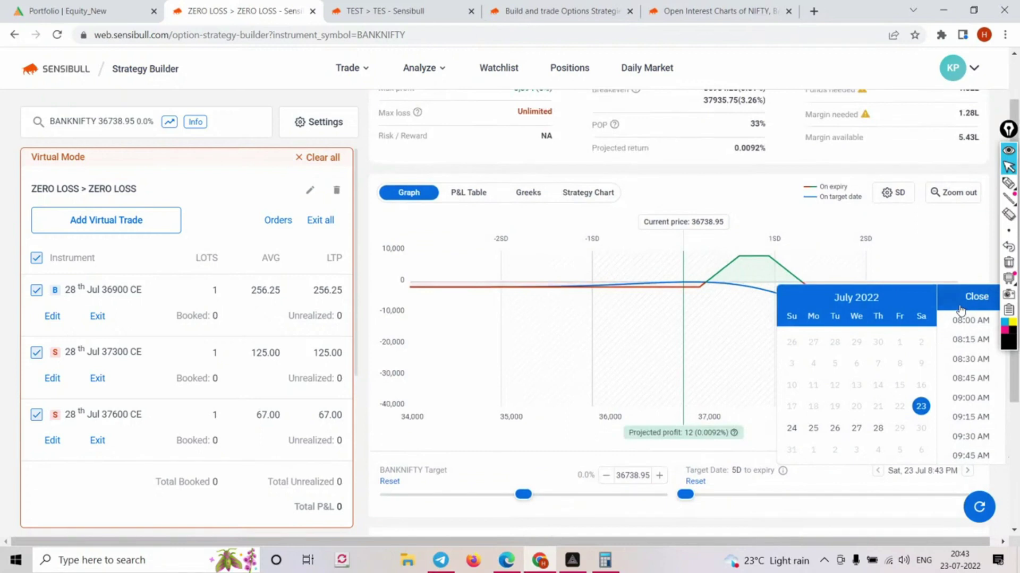
- Close the target-date calendar and examine the payoff graph's expected P&L alongside the three call-option legs
click(917, 250)
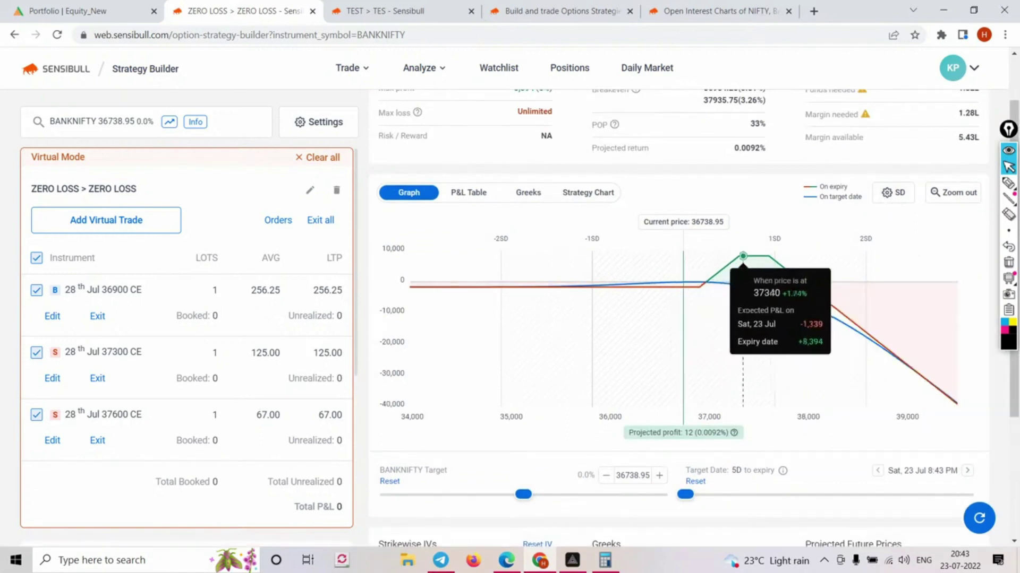
scroll(690, 319, up, 1)
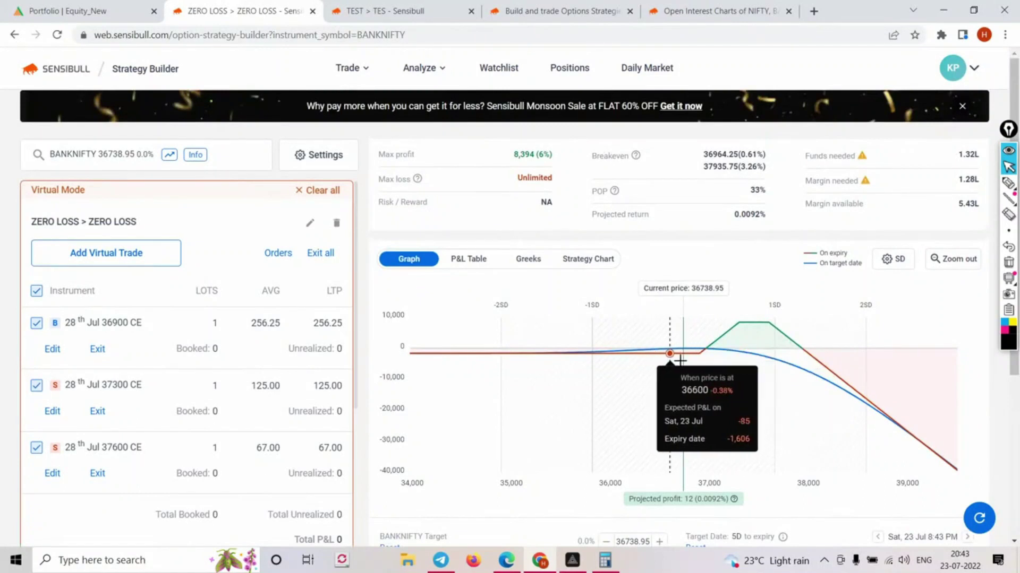
scroll(683, 345, down, 1)
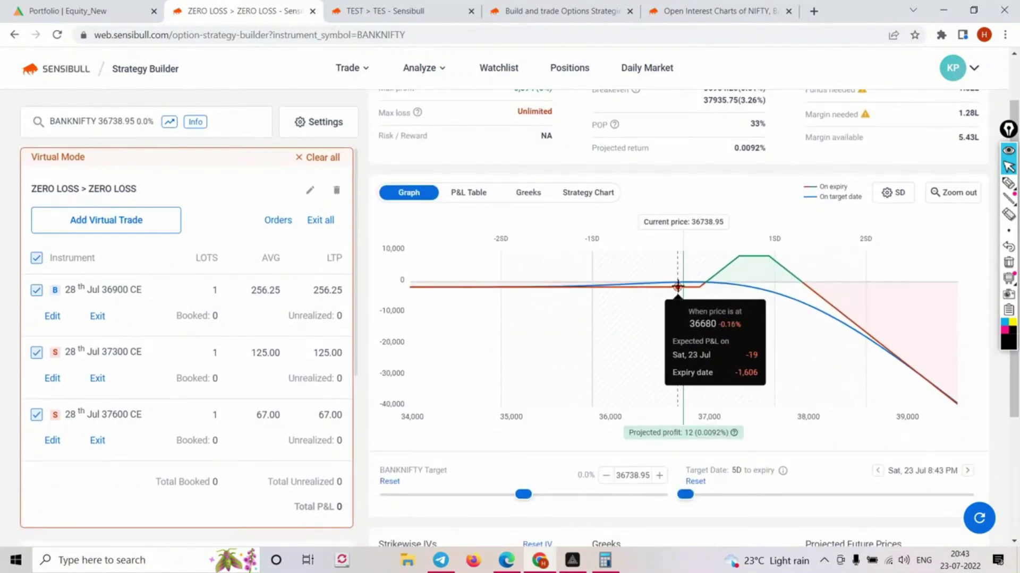
scroll(181, 377, down, 1)
scroll(180, 377, up, 1)
scroll(181, 377, up, 2)
scroll(181, 377, down, 3)
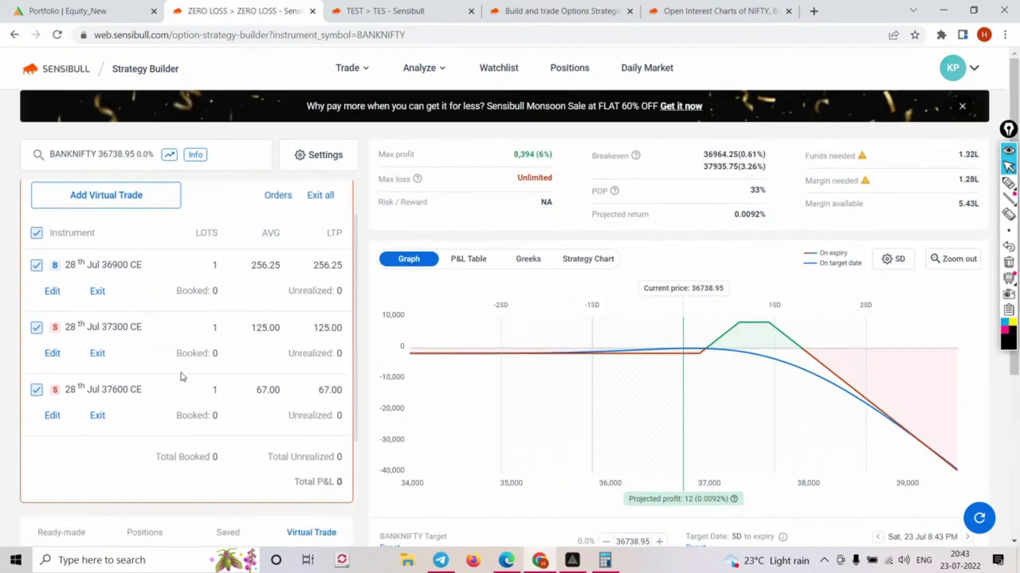
scroll(215, 372, up, 1)
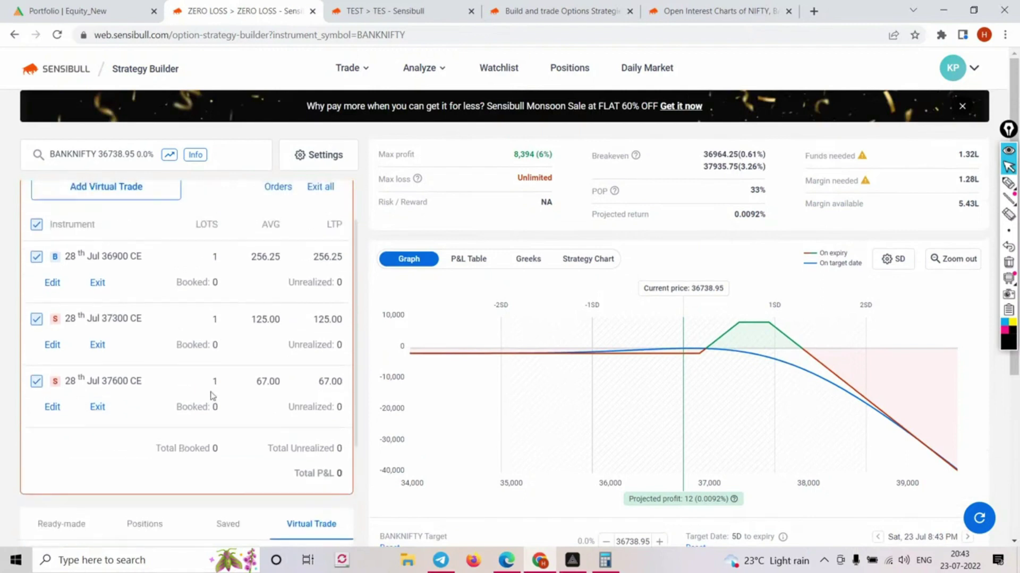
- Zoom the payoff graph in to about 36,600–38,300 around the profit zone, and restore its full price range
mouse_move(619, 357)
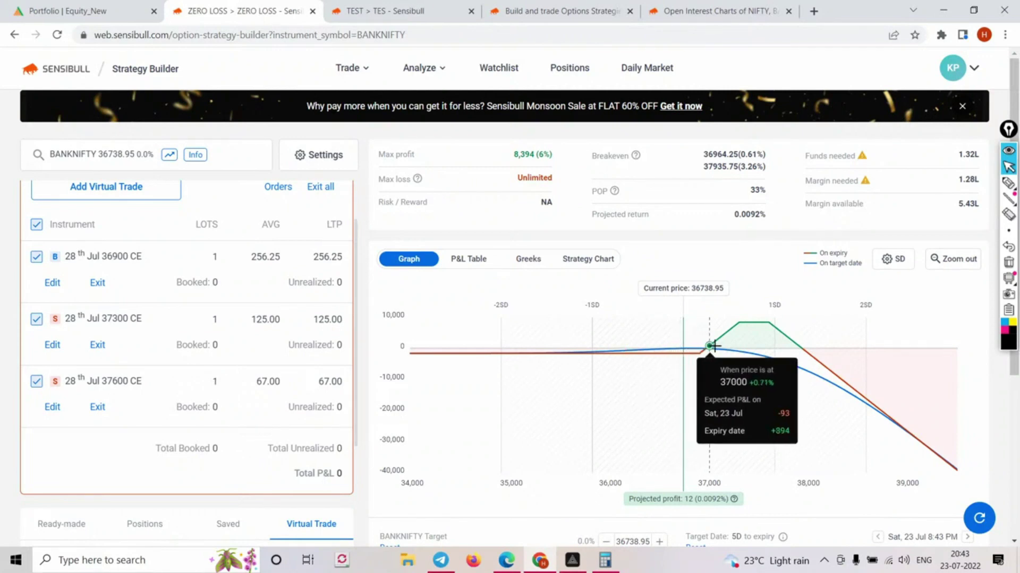
drag(668, 336, 838, 342)
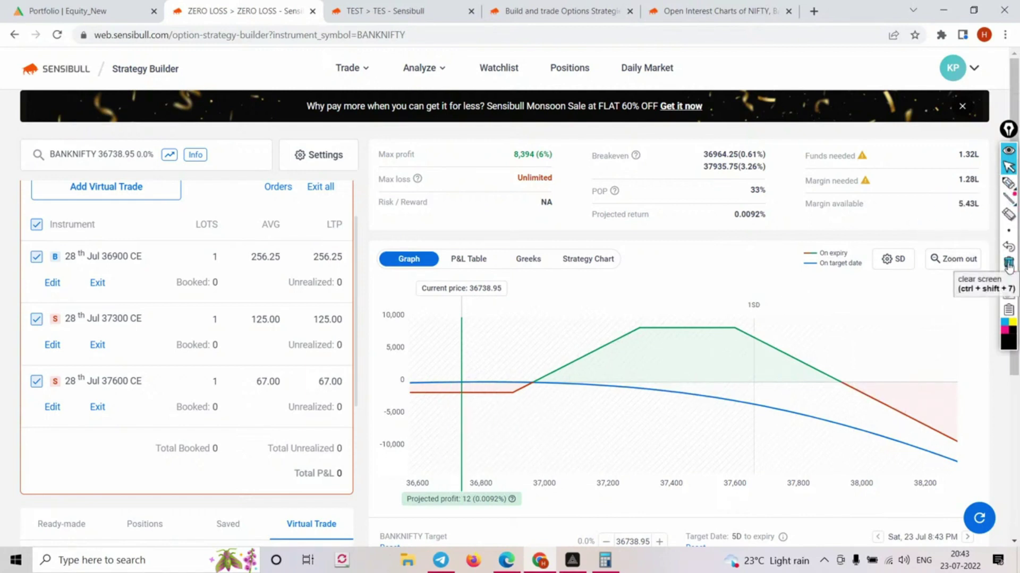
click(955, 259)
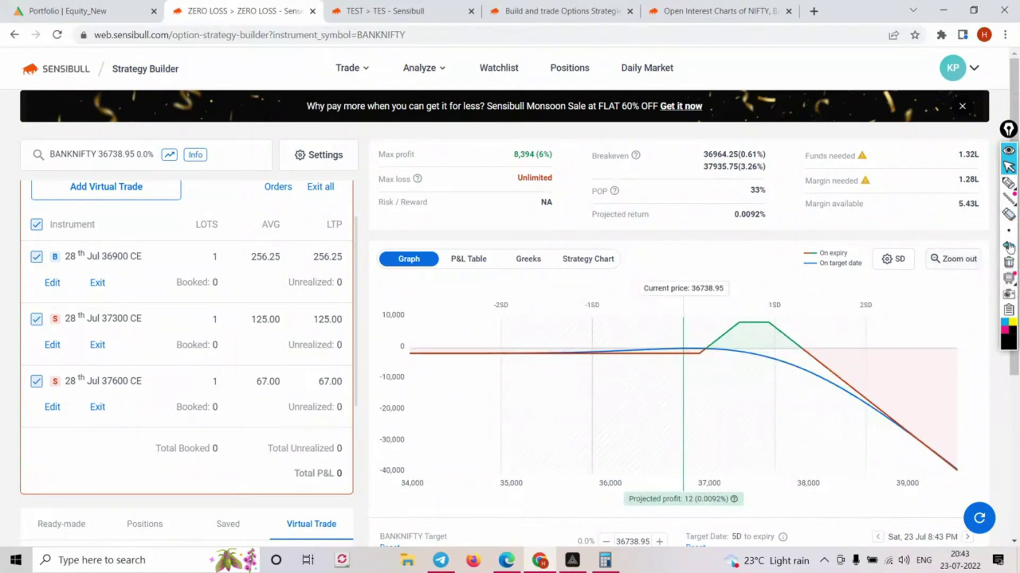
- Draw a freehand arch falling from the current price toward lower prices on the payoff graph, and return to the normal pointer
click(1008, 183)
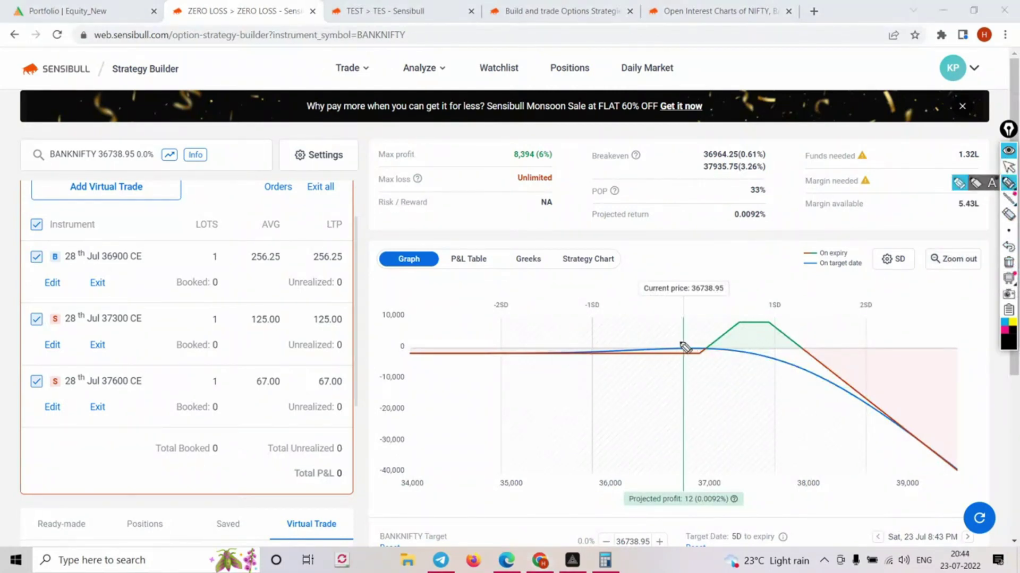
mouse_move(683, 341)
mouse_down()
mouse_move(674, 334)
mouse_move(658, 351)
mouse_move(657, 335)
mouse_move(650, 386)
mouse_up()
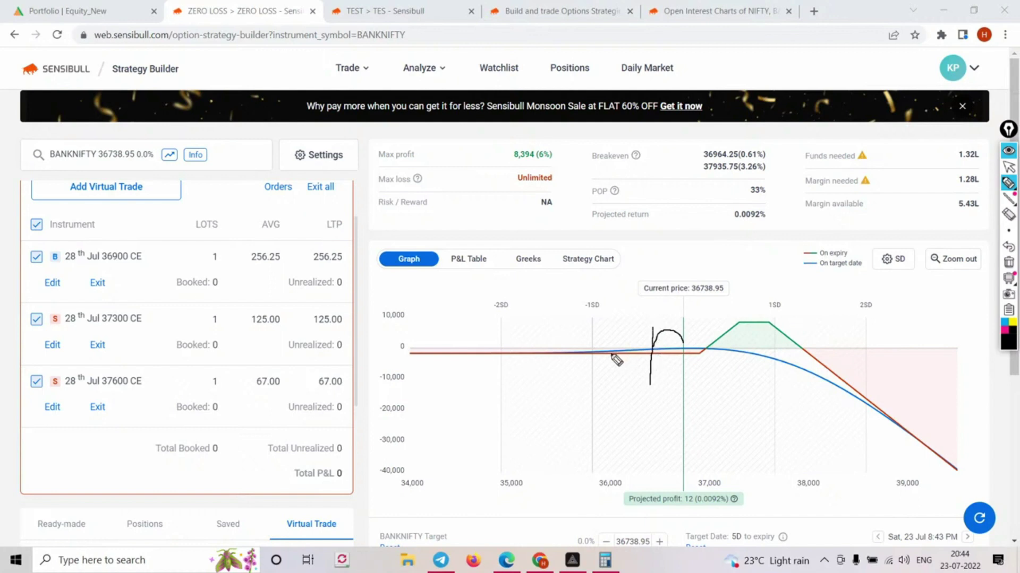
key(ctrl+shift+1)
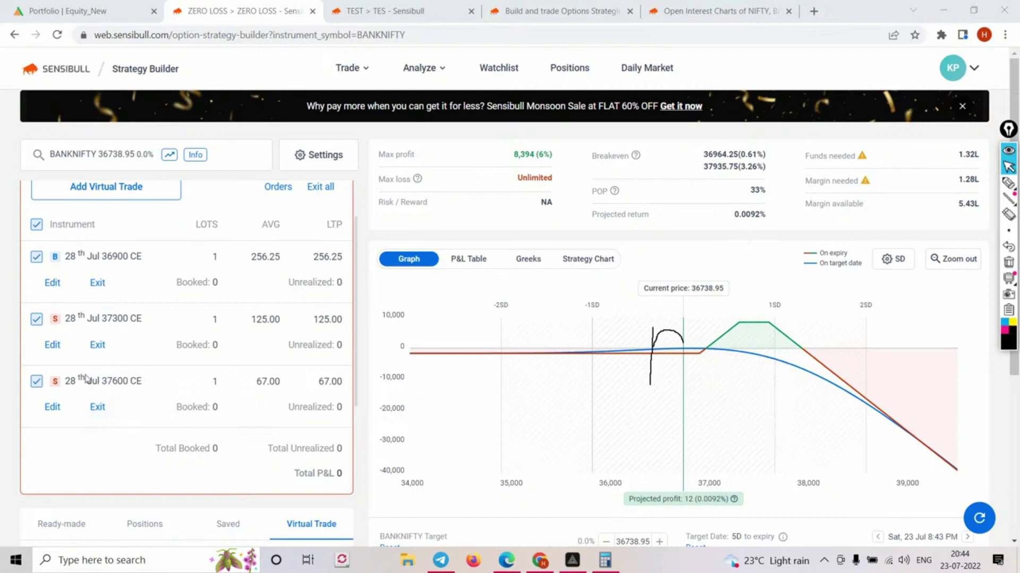
- Add one-lot virtual trades buying the 28 Jul 37600 CE and selling the 37500 CE, and change the sold strike to 37400
scroll(113, 319, up, 2)
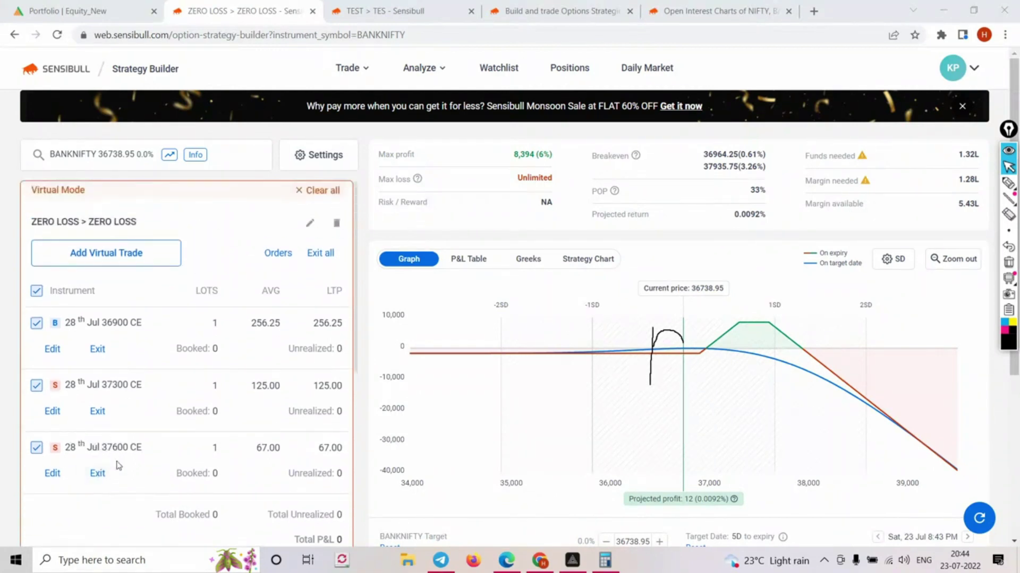
click(105, 268)
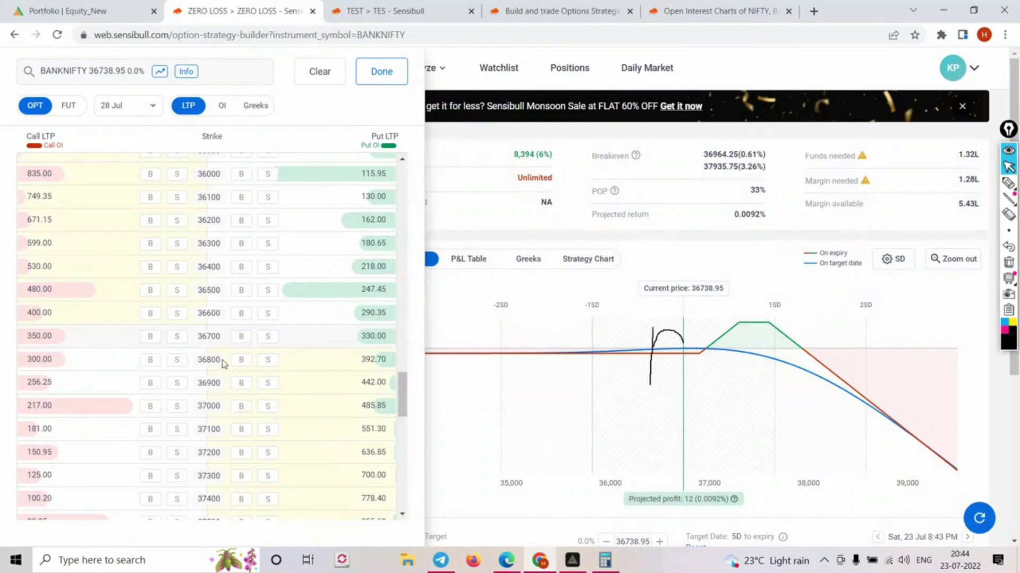
scroll(200, 462, down, 1)
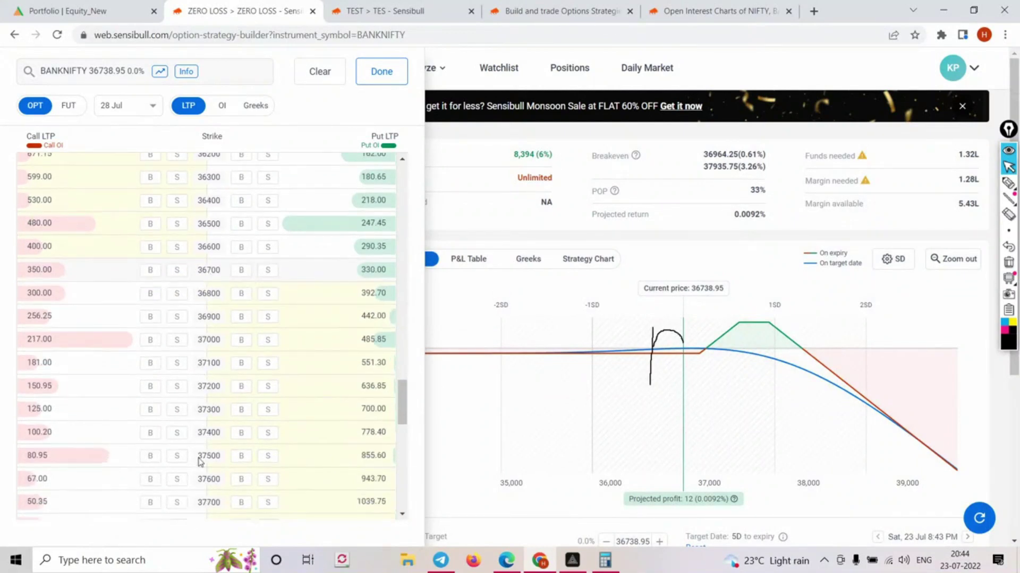
click(151, 480)
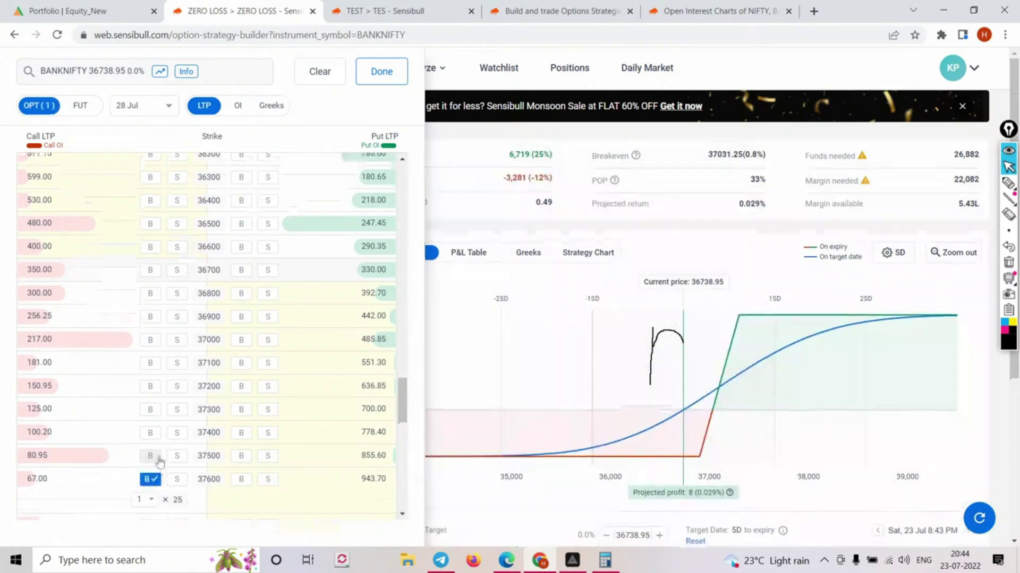
scroll(164, 446, down, 1)
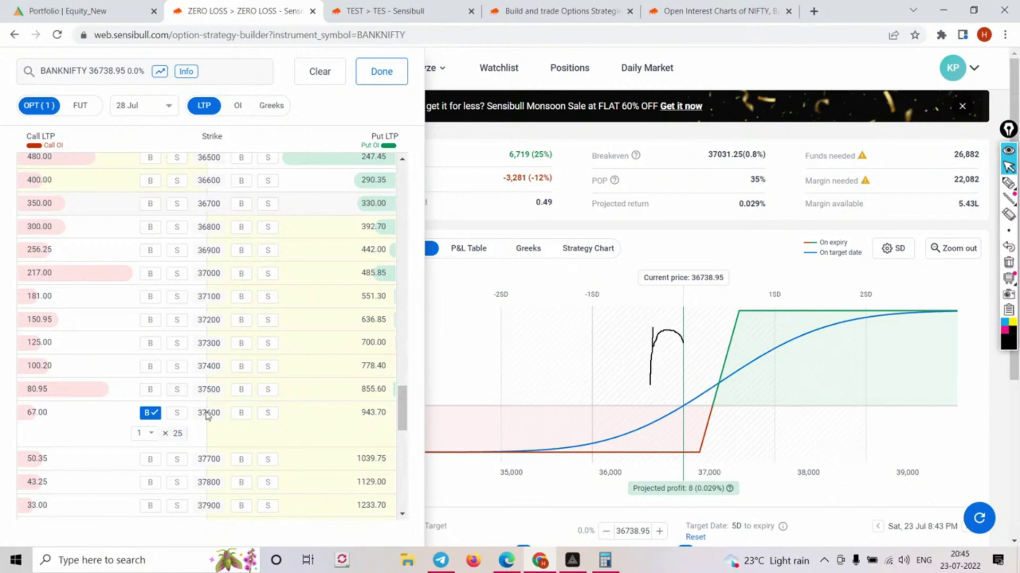
click(184, 393)
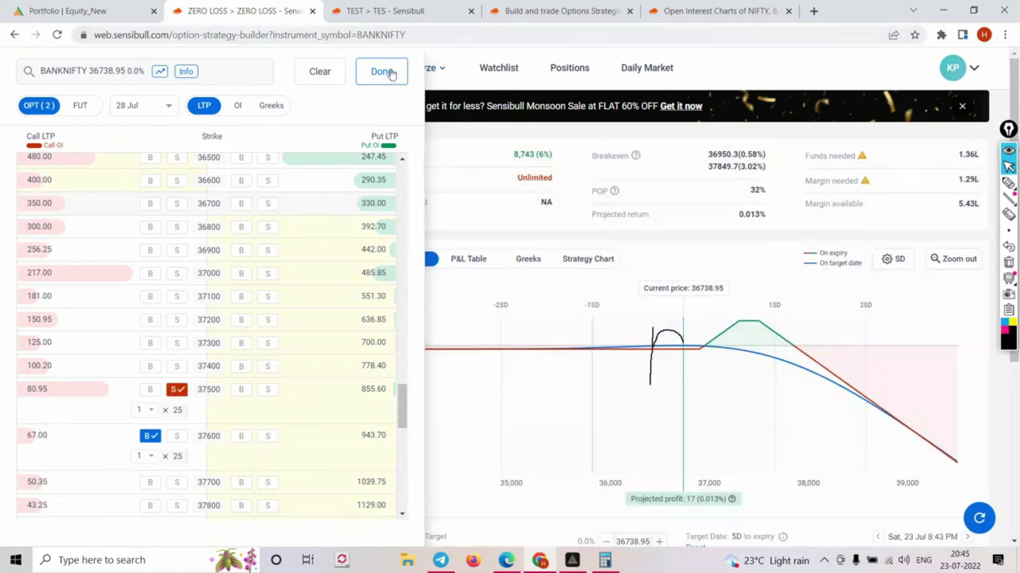
click(381, 71)
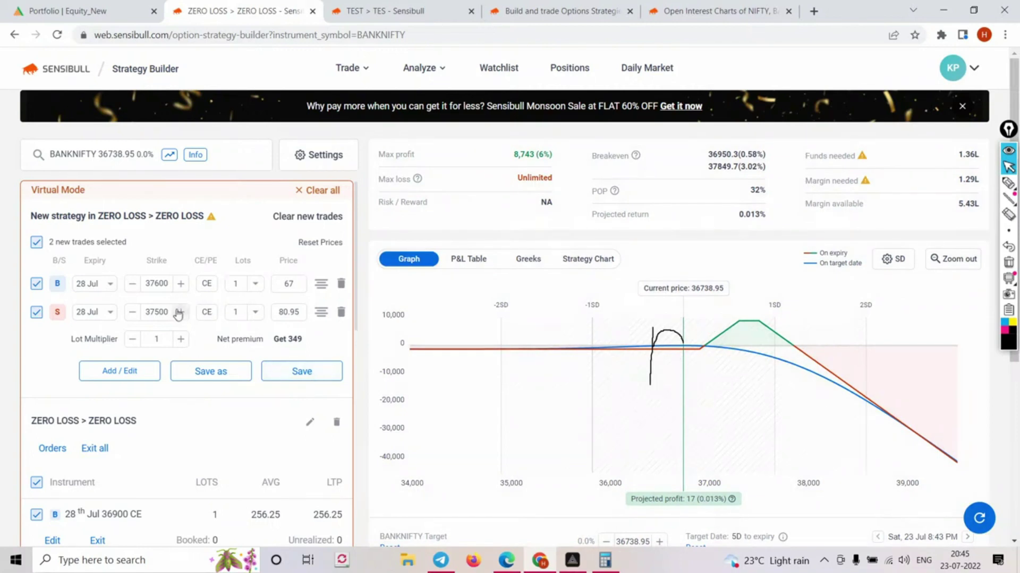
click(132, 313)
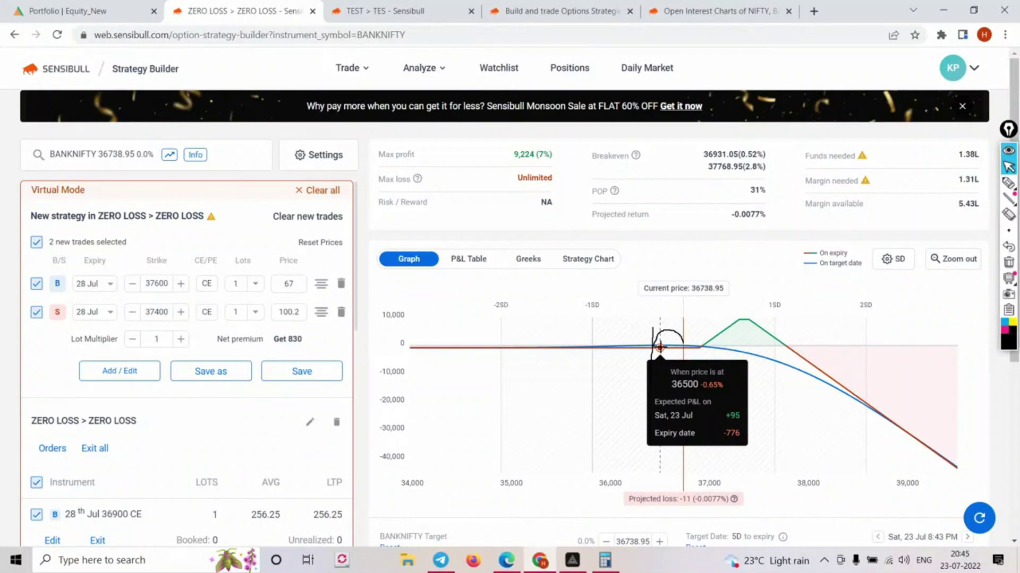
- Redraw and extend the arch's vertical stroke, add a short tick on the target-date curve near 37,200, and return to the pointer
drag(653, 348, 650, 383)
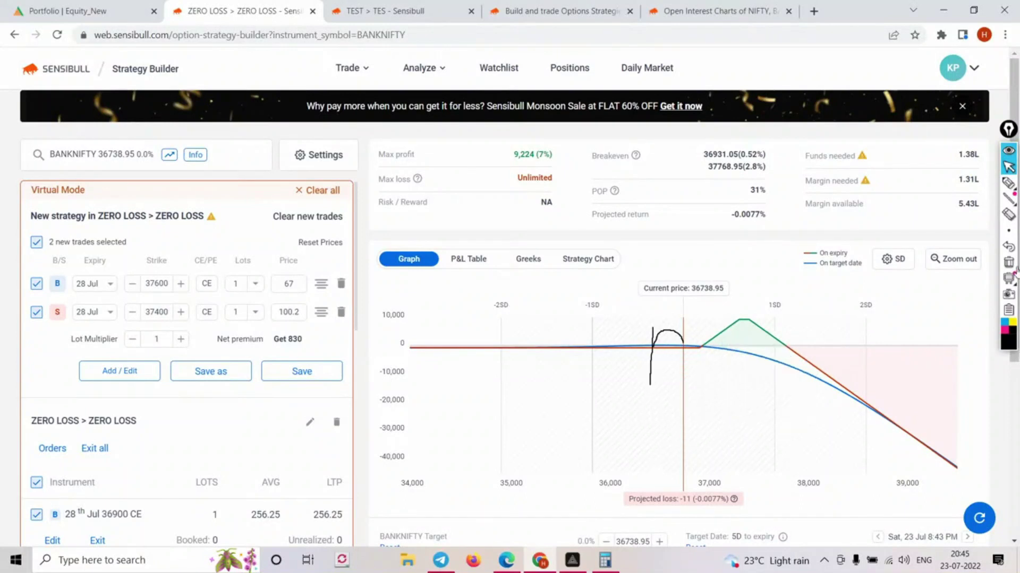
click(1008, 183)
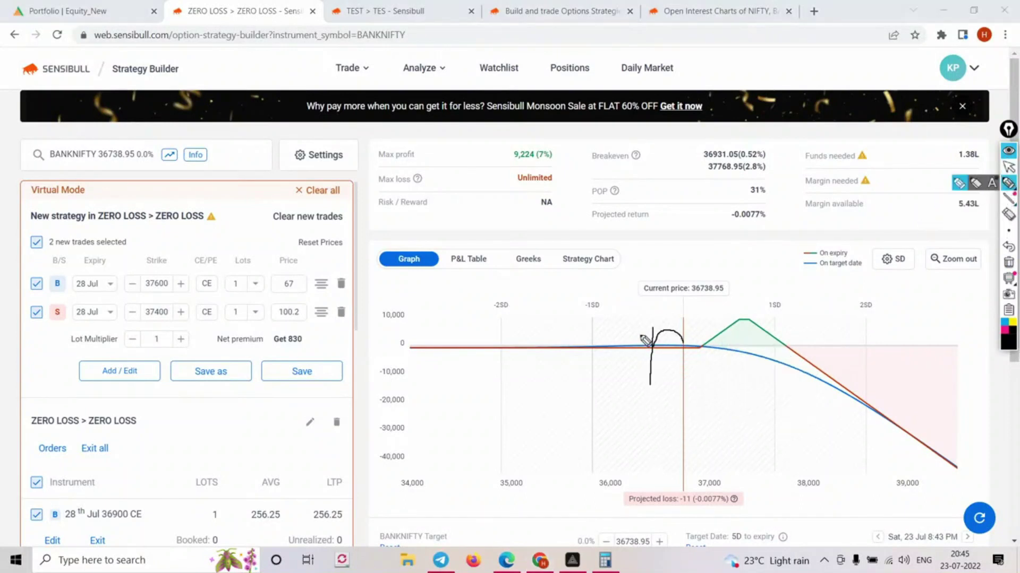
drag(652, 328, 647, 394)
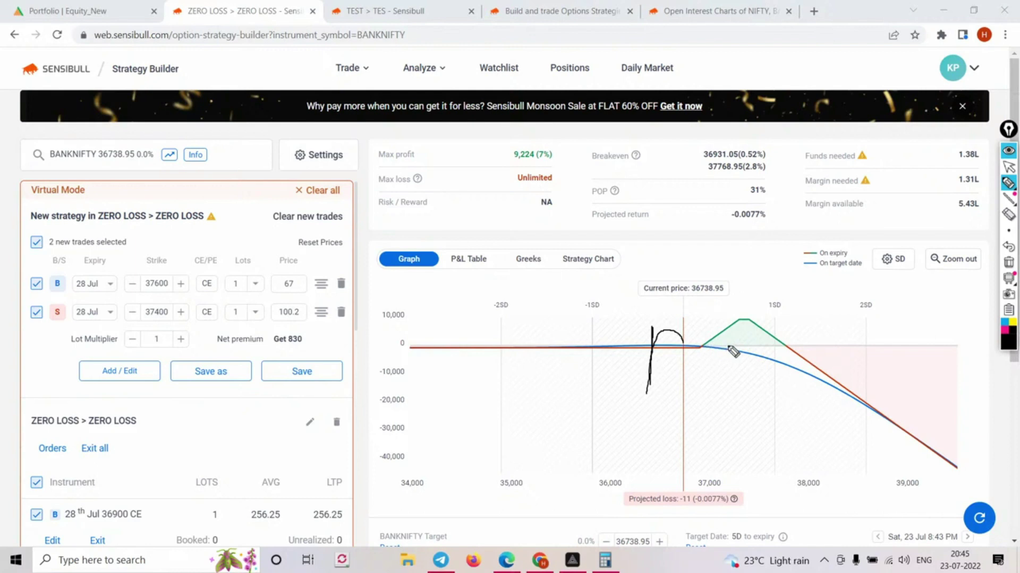
drag(727, 343, 725, 357)
key(ctrl+shift+F1)
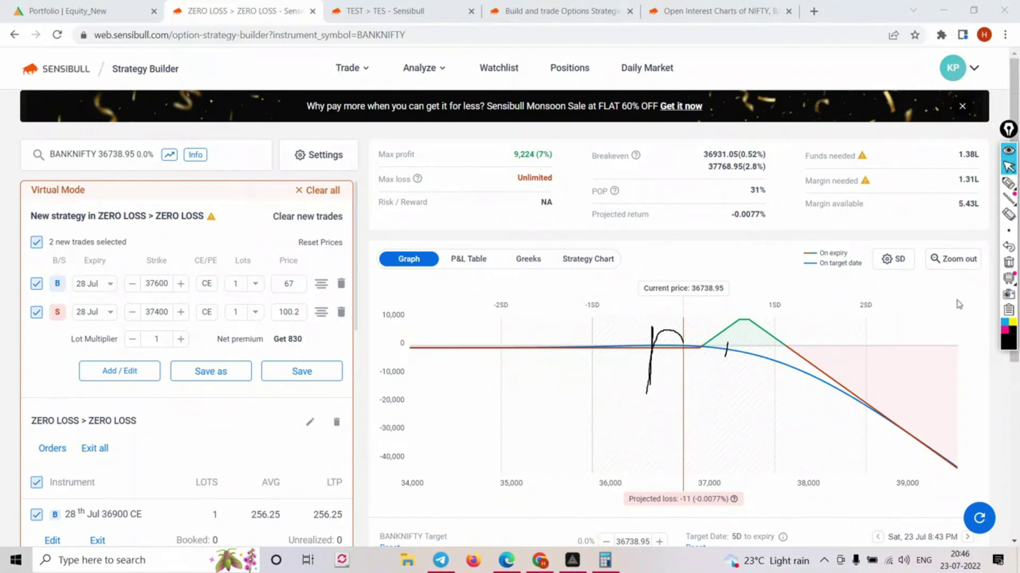
- Draw a second freehand arch on the lower-price side of the first one, and leave drawing mode
key(ctrl+shift+F2)
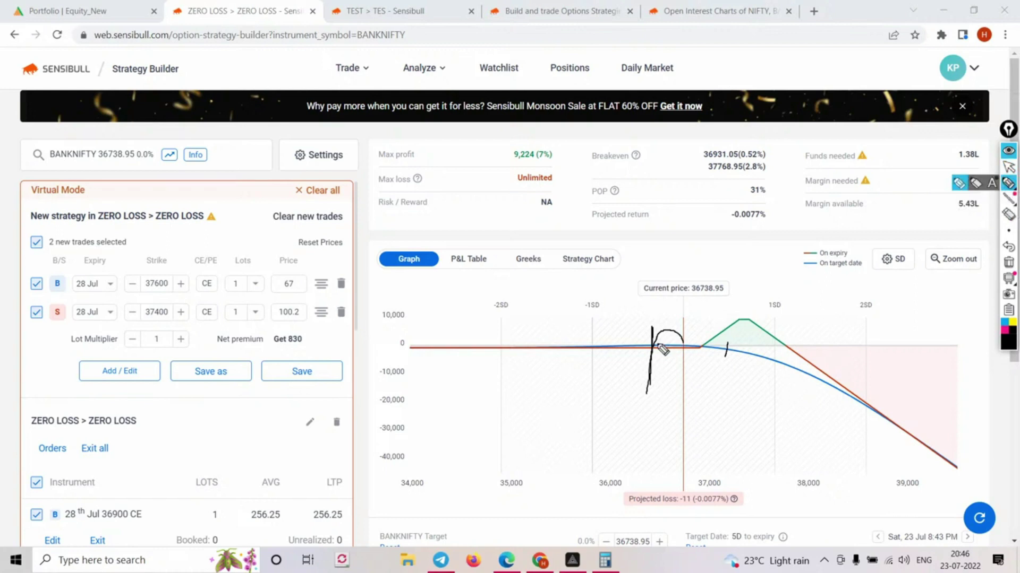
mouse_move(634, 327)
mouse_down()
mouse_move(620, 352)
mouse_move(618, 332)
mouse_move(613, 371)
mouse_up()
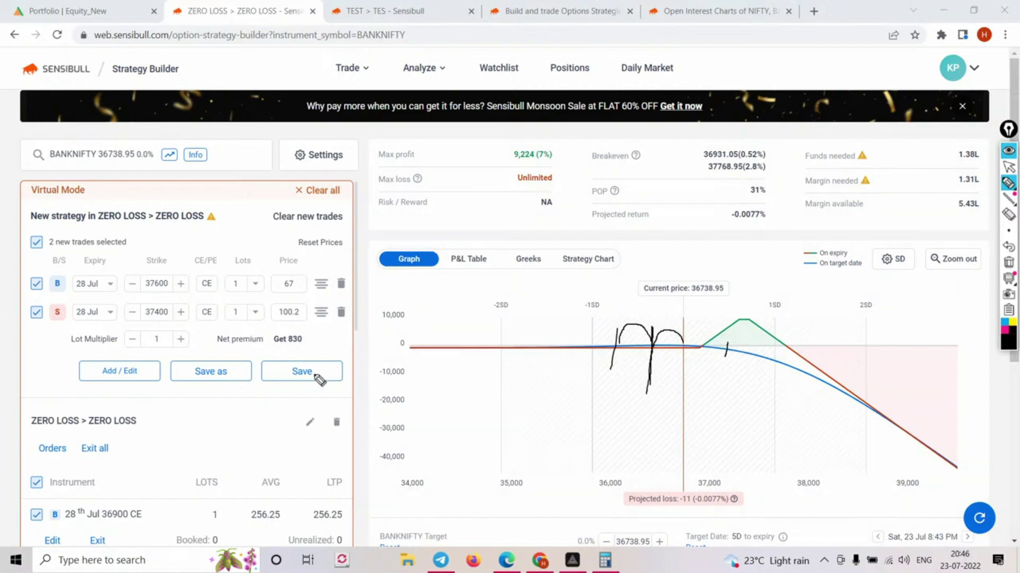
key(Escape)
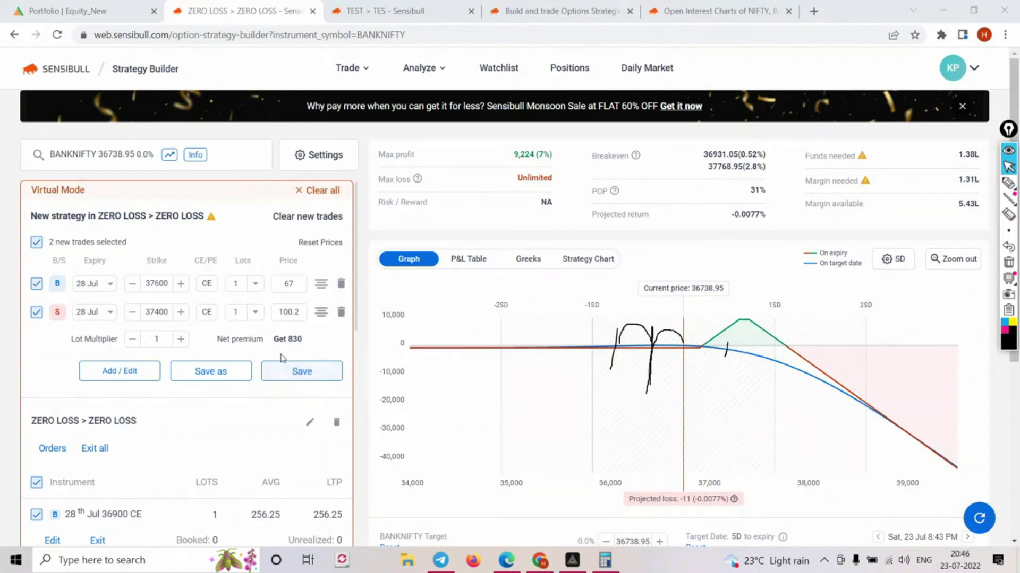
- Save the two new trades, buy 37600 CE and sell 37400 CE, into the ZERO LOSS strategy
scroll(300, 353, down, 1)
scroll(303, 361, up, 1)
click(305, 373)
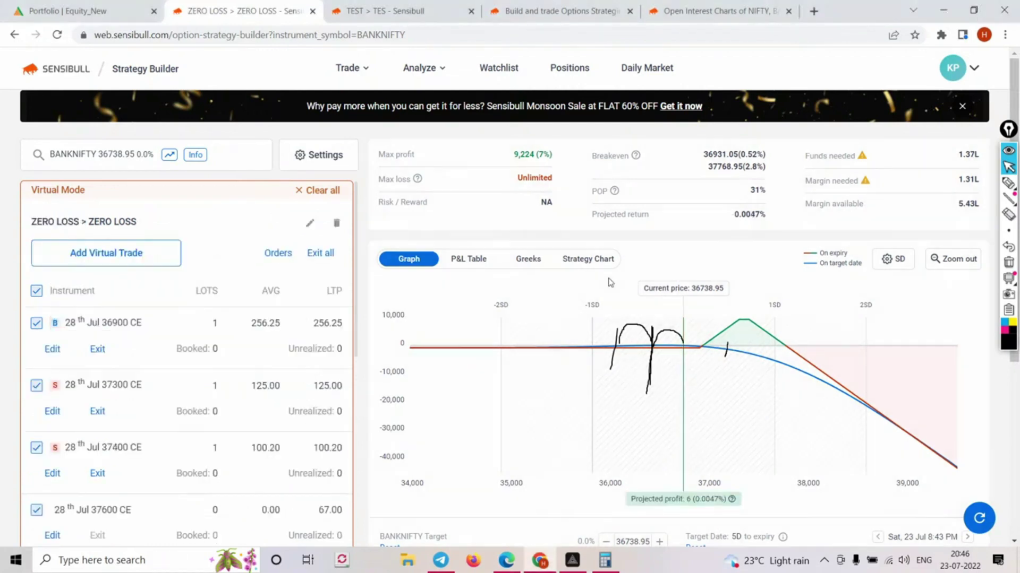
- Examine the updated payoff graph and strategy legs, and briefly consult the 28 Jul option chain
scroll(124, 368, down, 5)
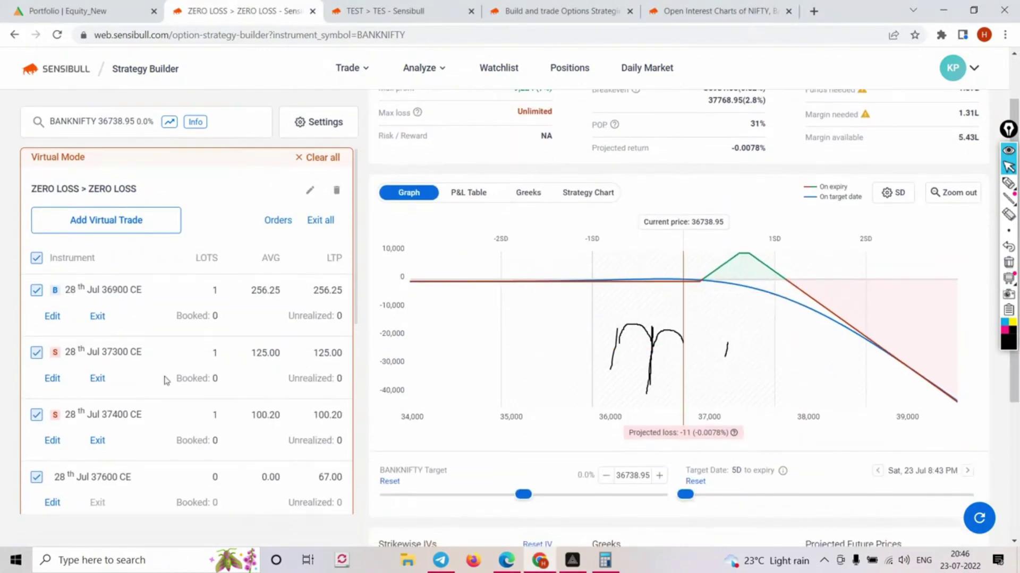
scroll(94, 286, up, 3)
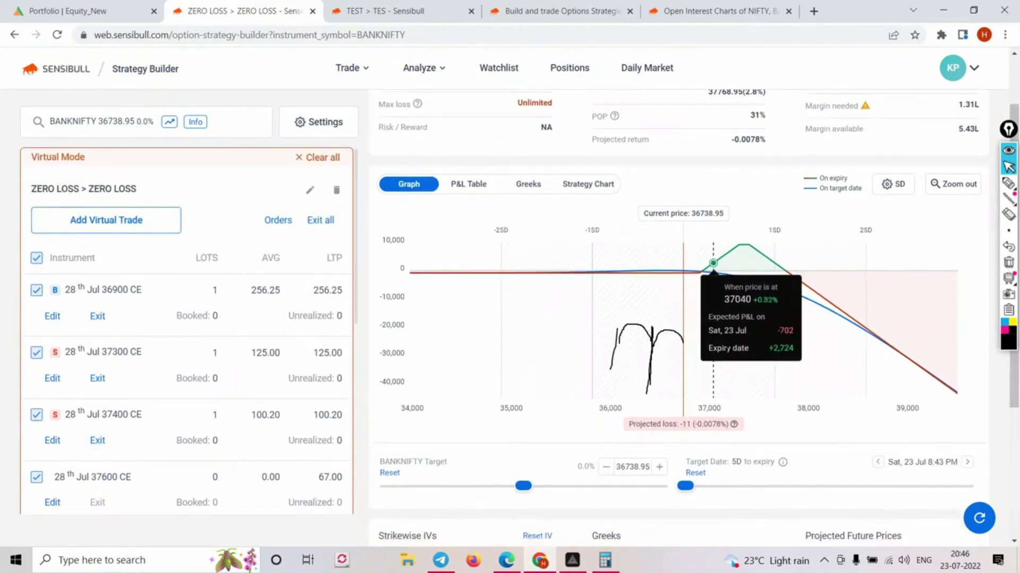
scroll(712, 356, down, 1)
scroll(715, 351, up, 2)
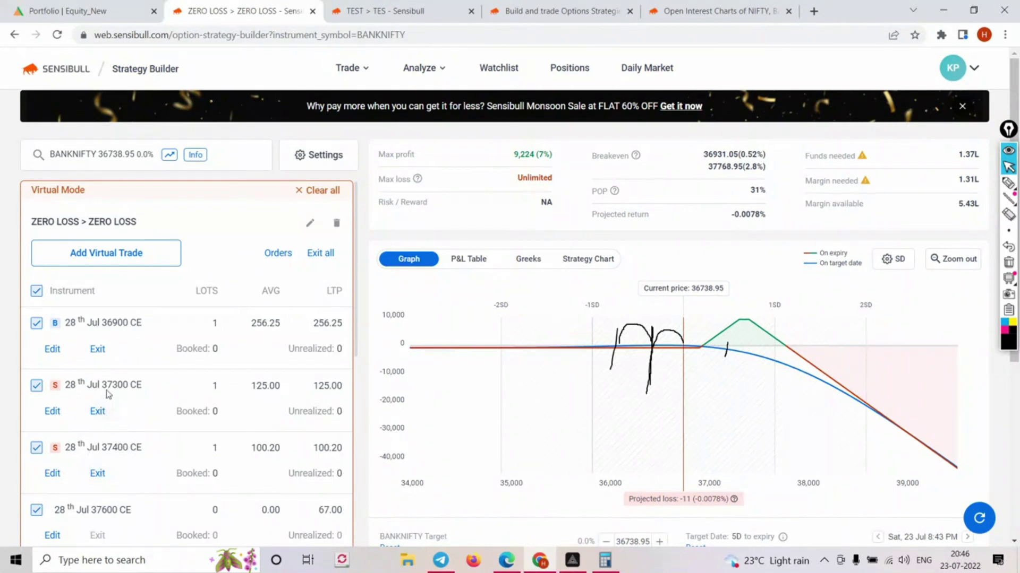
click(120, 263)
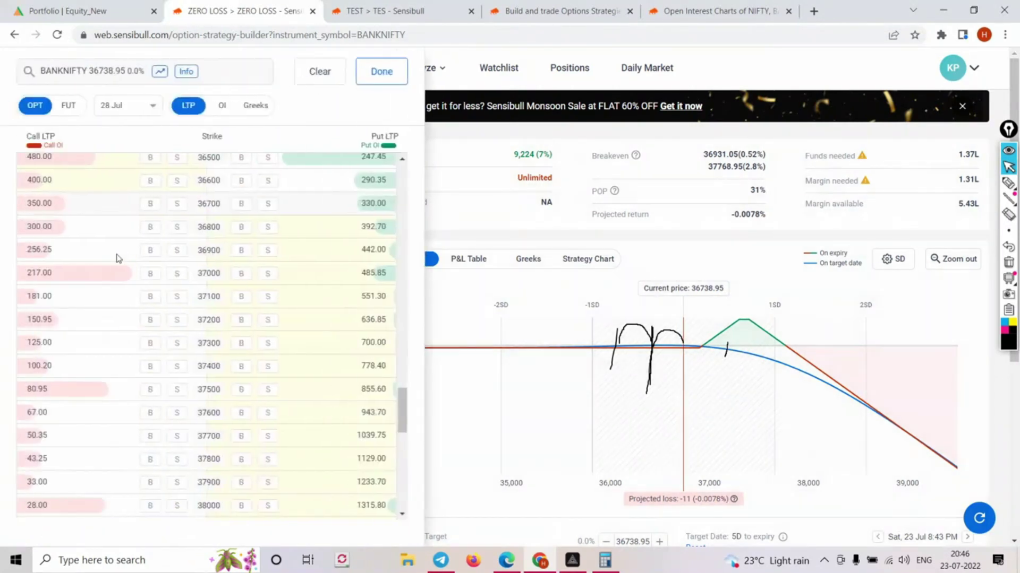
click(381, 71)
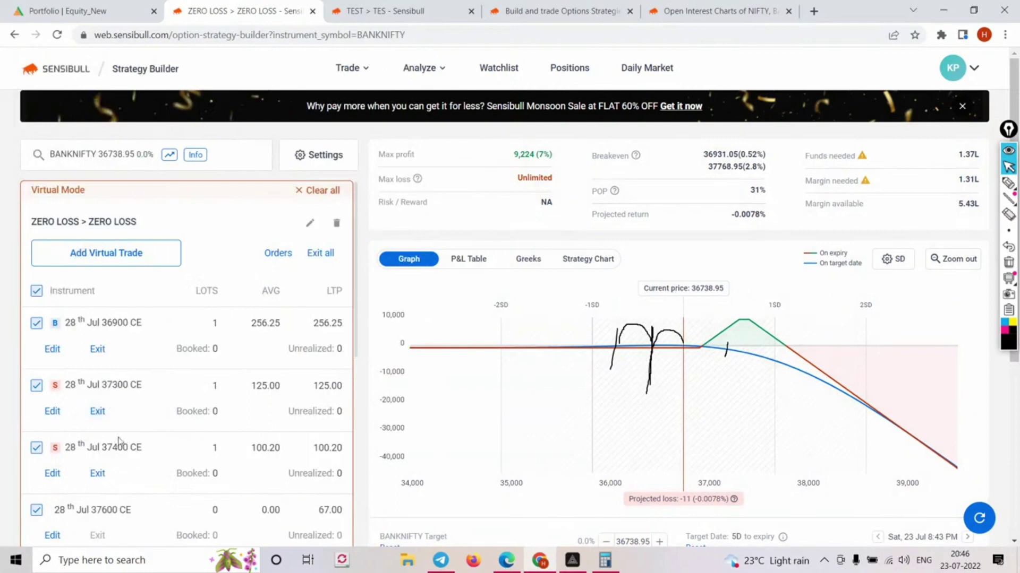
mouse_move(654, 346)
- Add virtual trades for 28 Jul that buy 1 lot of 37400 CE and sell 2 lots of 37300 CE
click(109, 257)
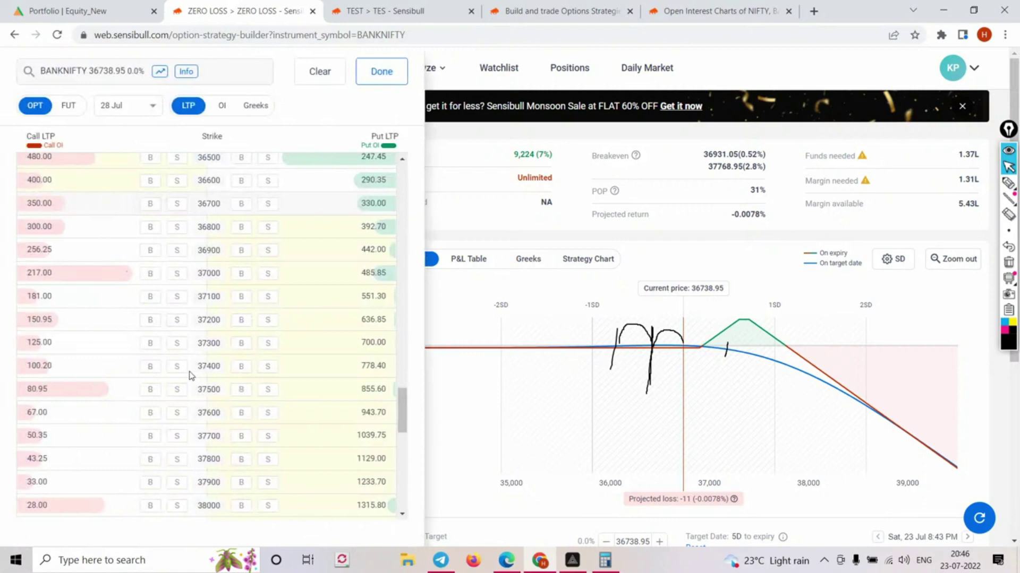
click(151, 368)
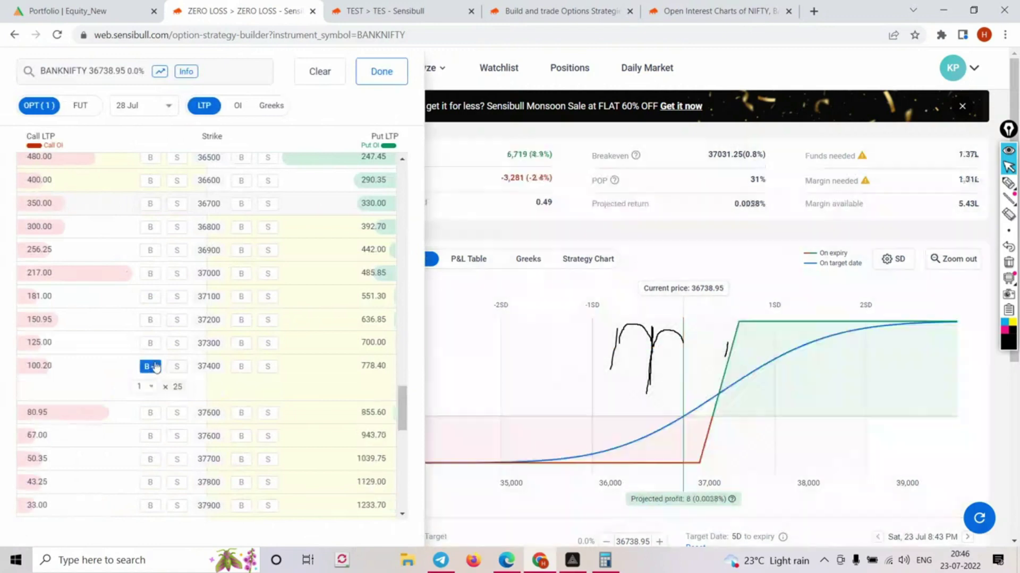
click(177, 344)
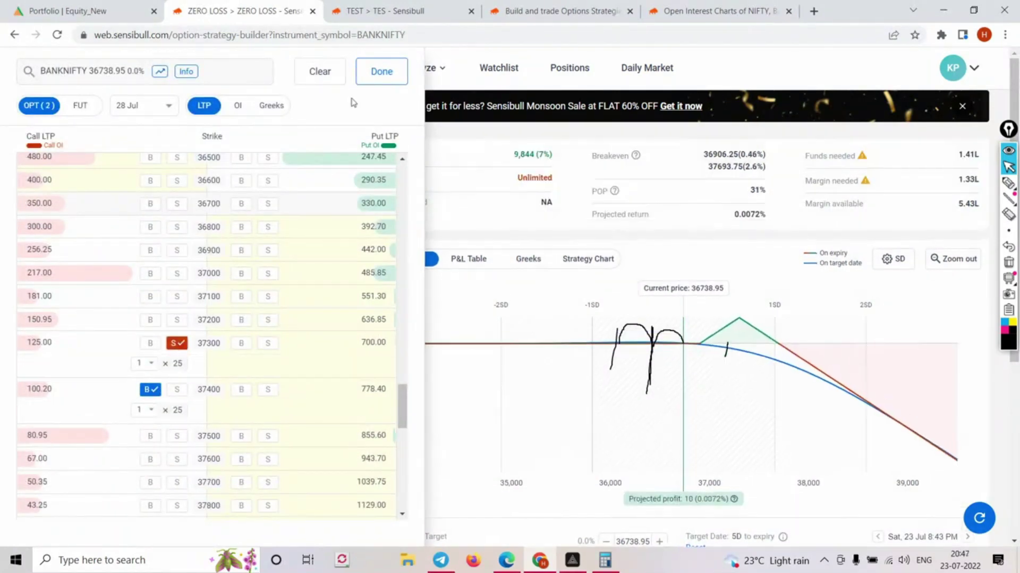
click(381, 72)
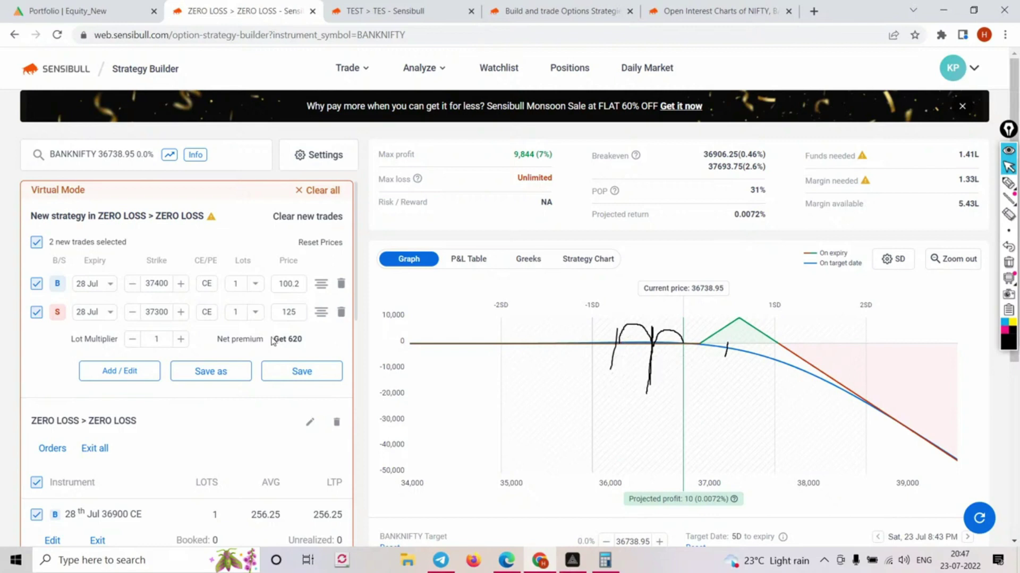
click(255, 315)
click(239, 230)
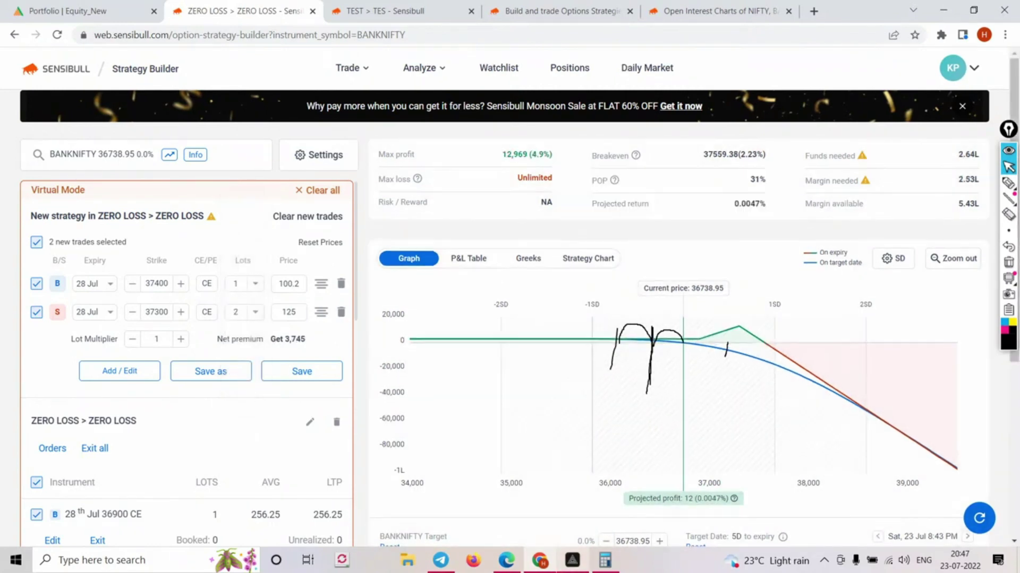
- Replace the old ink marks with an arch from about 35,900 to 36,900, a tick near the breakeven and a trace over the profit peak
click(1008, 263)
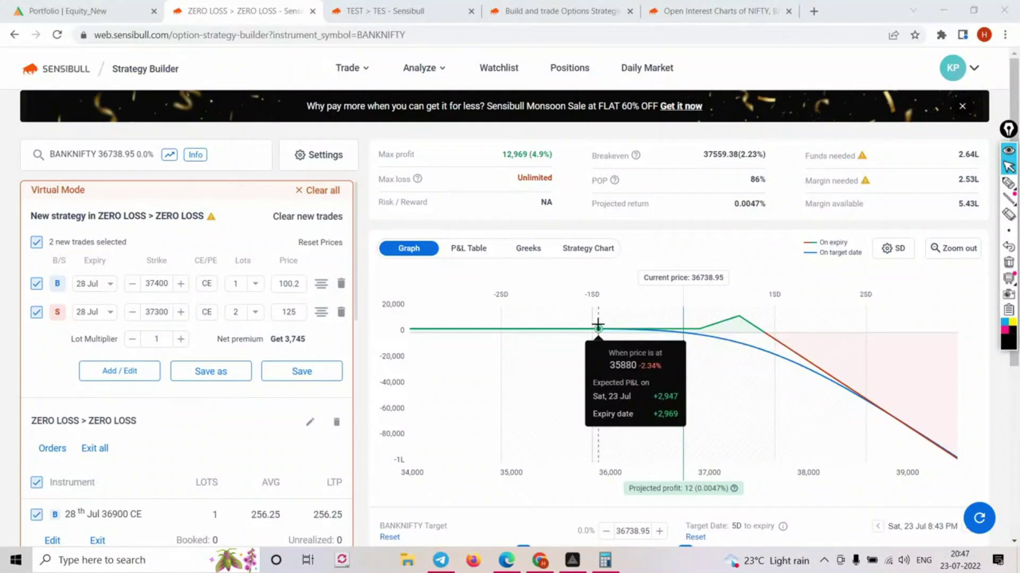
click(1010, 187)
drag(602, 319, 603, 346)
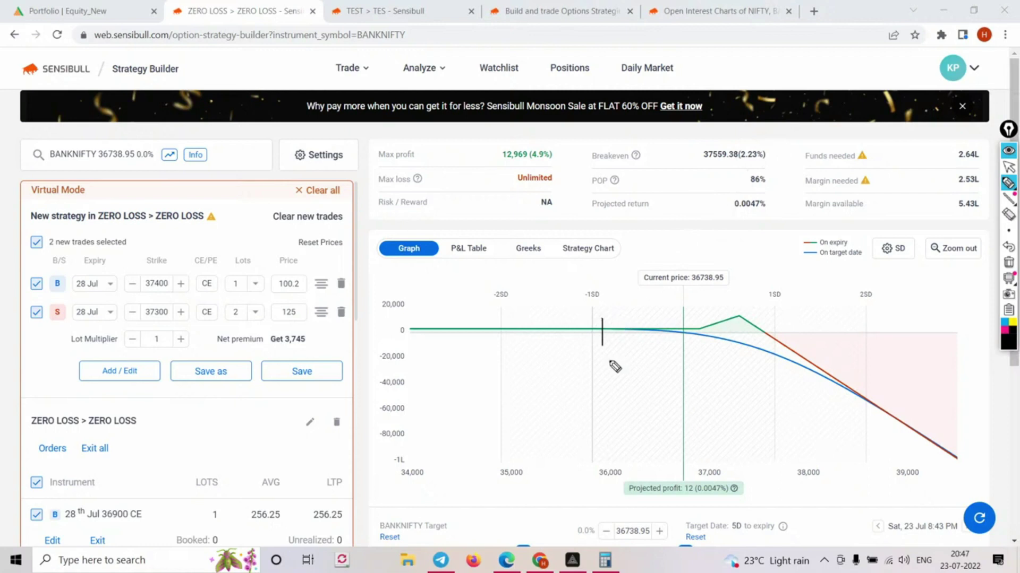
mouse_move(601, 320)
mouse_down()
mouse_move(660, 299)
mouse_move(683, 305)
mouse_move(701, 336)
mouse_up()
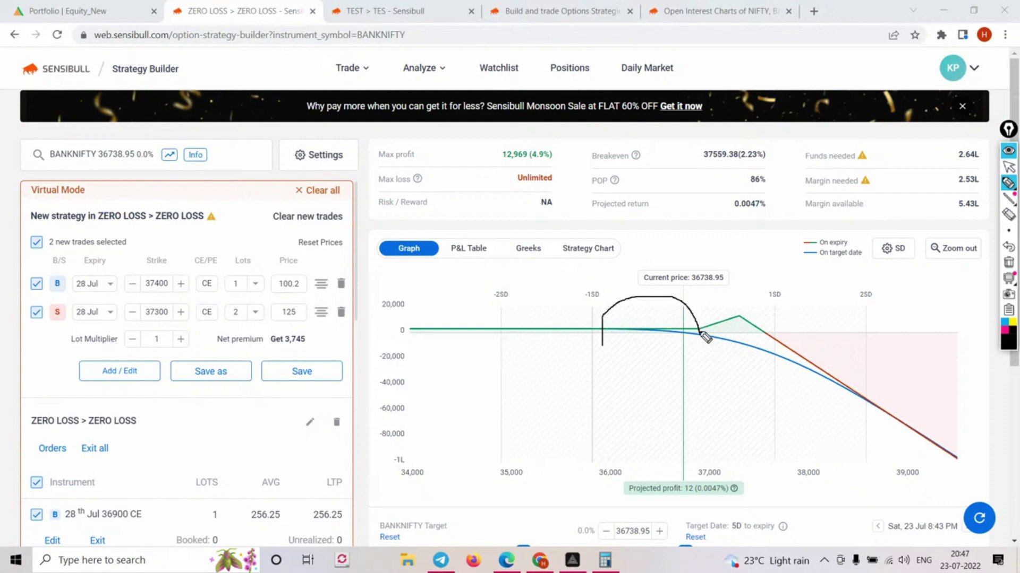
drag(772, 319, 764, 352)
mouse_move(698, 334)
mouse_down()
mouse_move(739, 319)
mouse_move(763, 333)
mouse_up()
key(ctrl+shift+1)
mouse_move(590, 329)
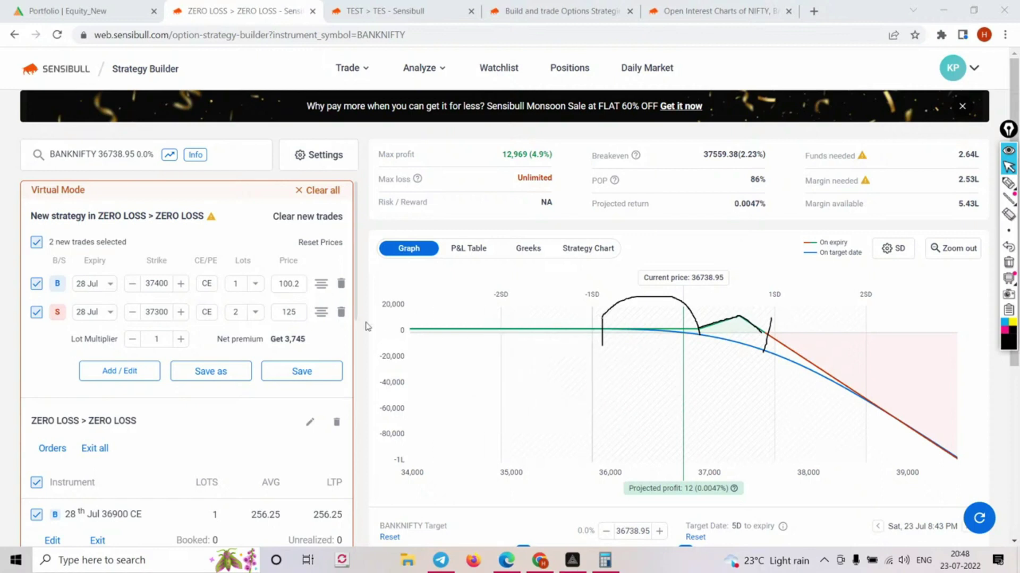
- Set the sold 37300 CE trade to 3 lots and erase the ink marks from the payoff graph
click(257, 318)
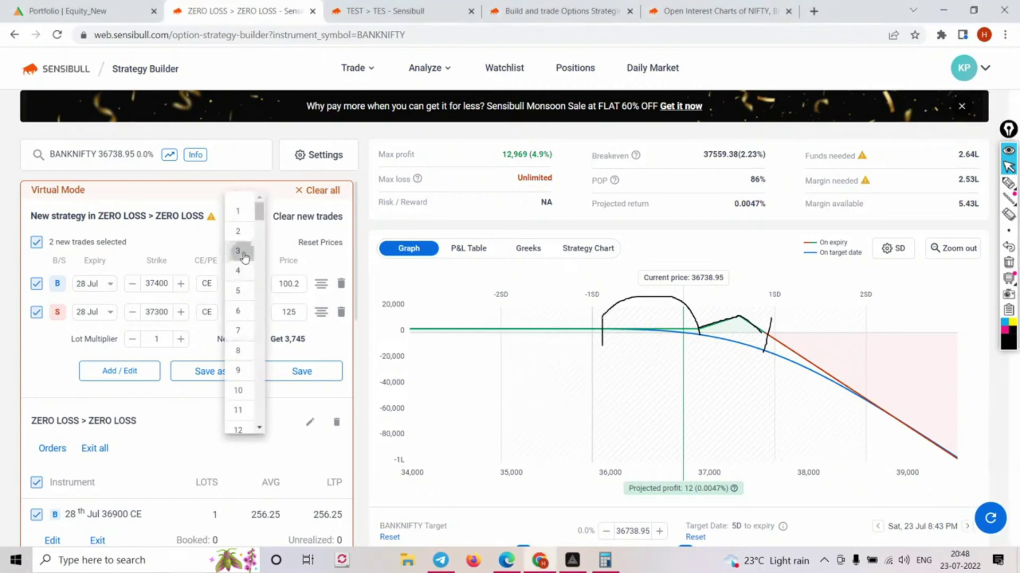
click(242, 254)
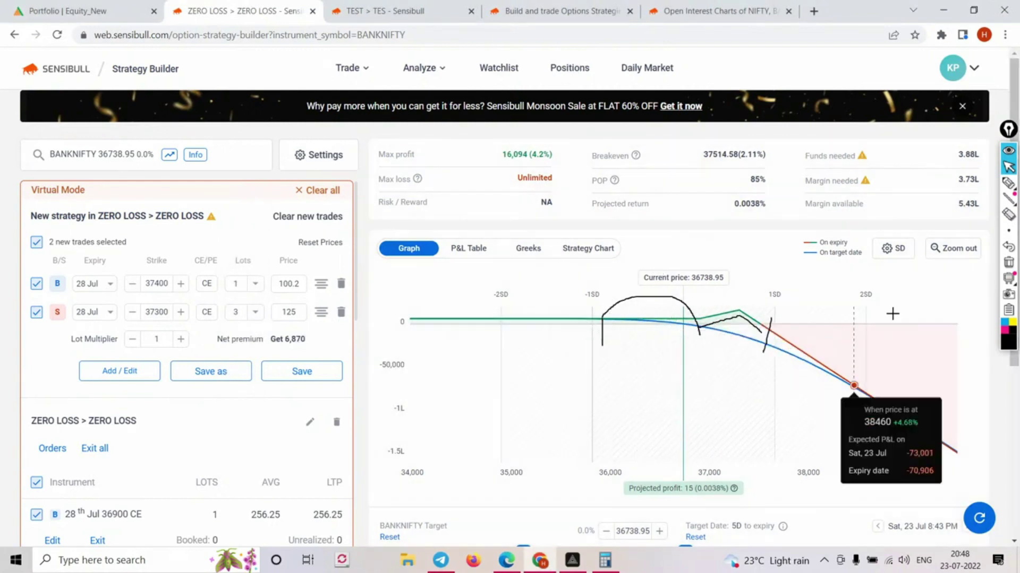
click(1008, 262)
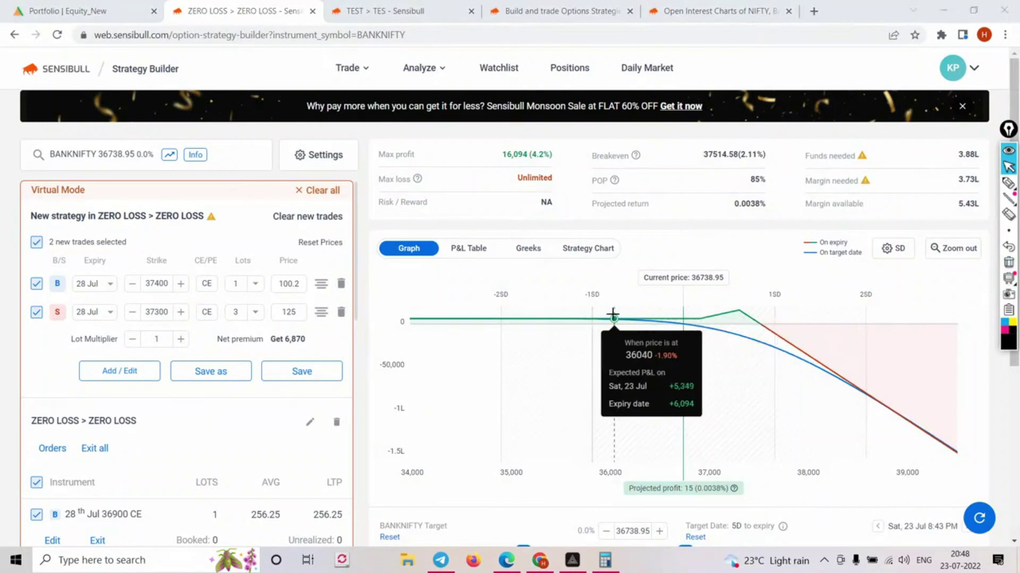
- Sketch a freehand price path of linked arches over the payoff graph between about 36,000 and 37,200, and box the max profit figure
drag(613, 315, 833, 335)
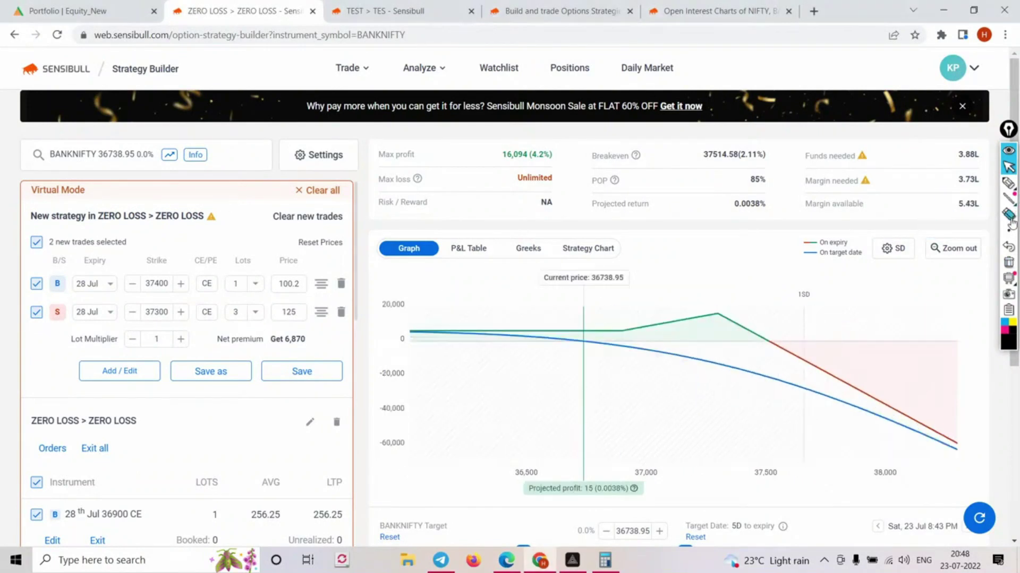
click(1010, 183)
mouse_move(585, 320)
mouse_down()
mouse_move(599, 314)
mouse_move(614, 329)
mouse_up()
drag(453, 308, 445, 393)
mouse_move(453, 307)
mouse_down()
mouse_move(477, 303)
mouse_move(502, 335)
mouse_move(522, 325)
mouse_move(572, 334)
mouse_move(624, 325)
mouse_move(632, 300)
mouse_move(684, 317)
mouse_move(677, 323)
mouse_move(691, 333)
mouse_move(691, 306)
mouse_up()
mouse_move(498, 142)
mouse_down()
mouse_move(559, 139)
mouse_move(558, 173)
mouse_move(494, 172)
mouse_move(492, 141)
mouse_up()
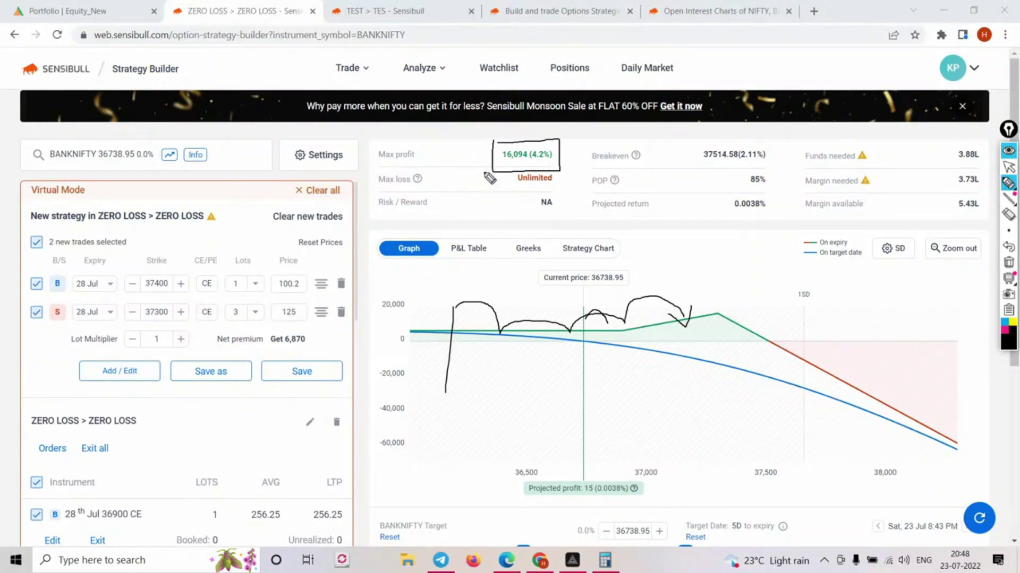
key(ctrl+shift+1)
- Clear the ink on the full-range payoff graph and hatch the expiry line with short slanted strokes between about 34,800 and 35,850
click(953, 259)
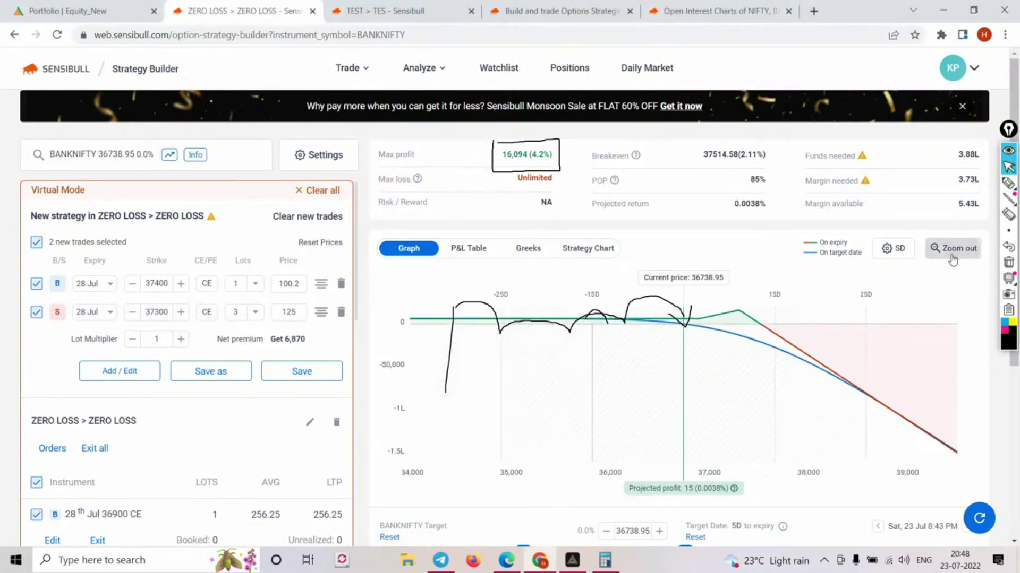
click(1008, 262)
mouse_move(672, 322)
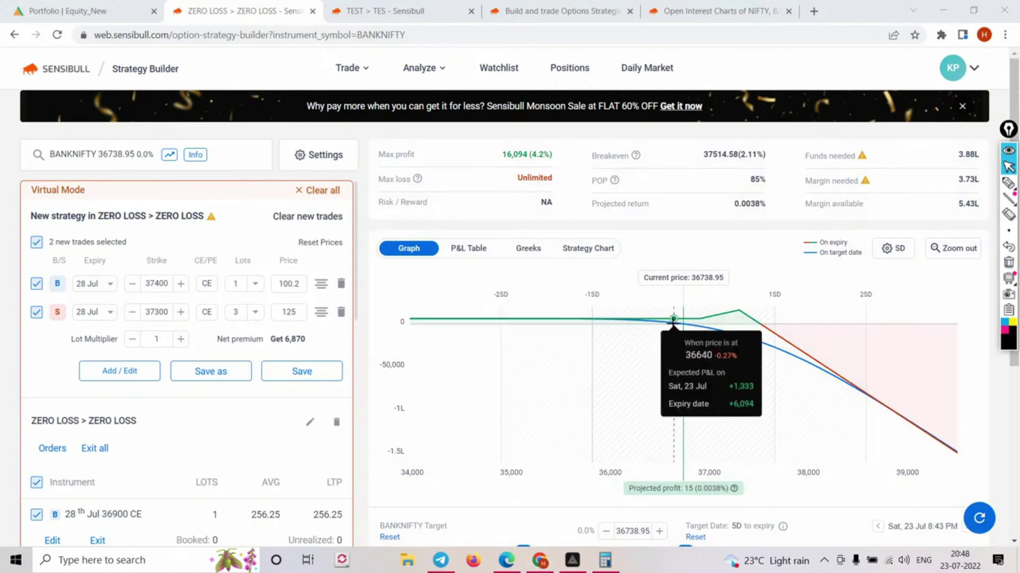
mouse_move(541, 320)
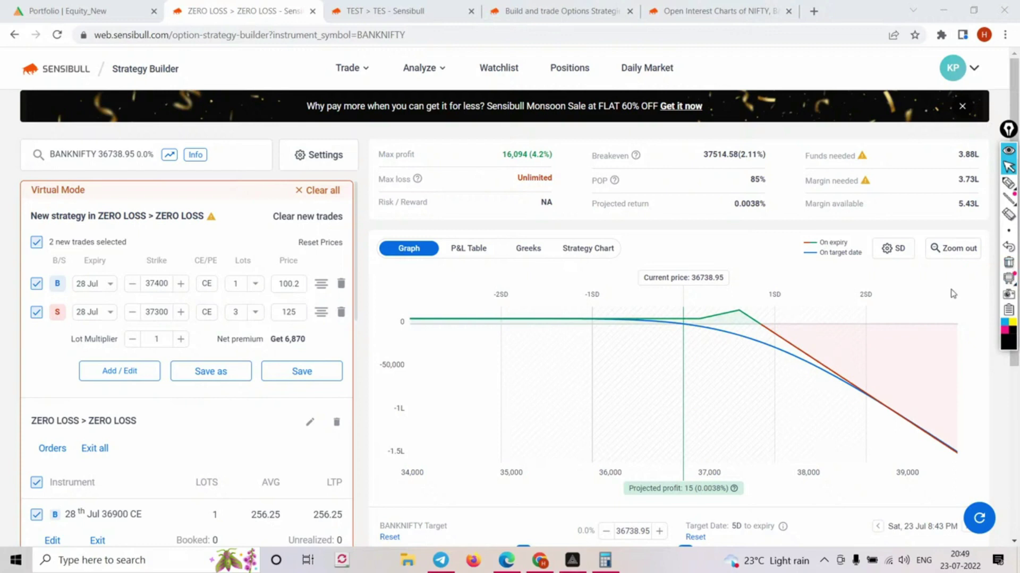
click(1009, 183)
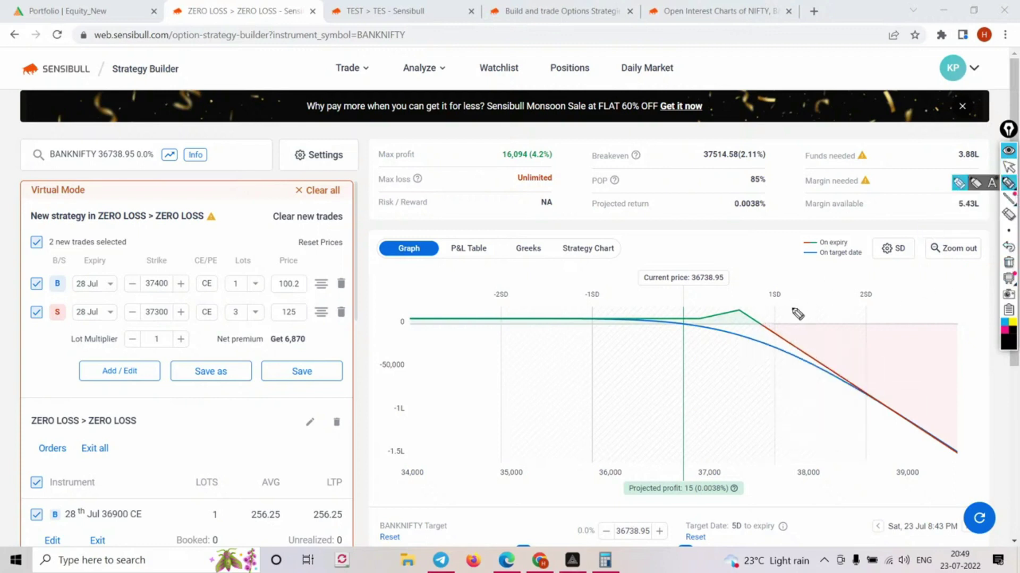
mouse_move(595, 307)
mouse_down()
mouse_move(585, 330)
mouse_move(528, 334)
mouse_up()
drag(525, 303, 489, 339)
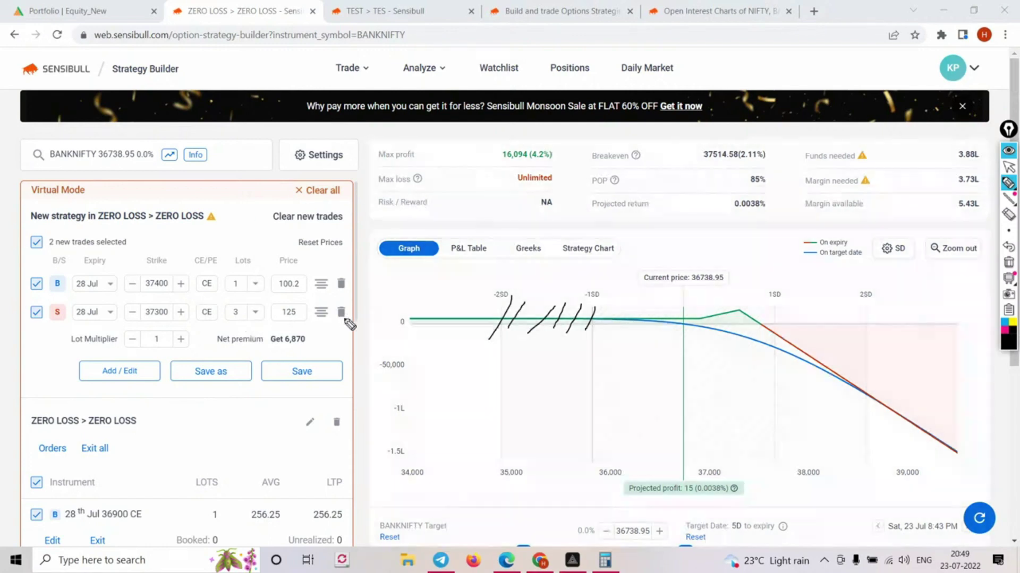
key(ctrl+shift+1)
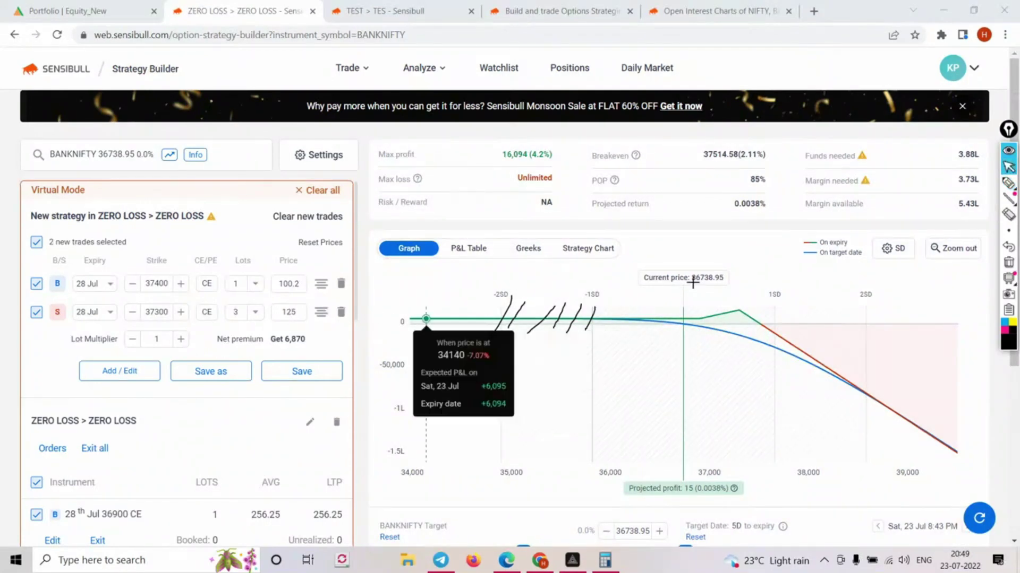
- Erase the hatch marks and clear the unsaved new trades from the ZERO LOSS strategy
click(1009, 263)
scroll(317, 274, down, 3)
scroll(317, 274, up, 3)
click(322, 218)
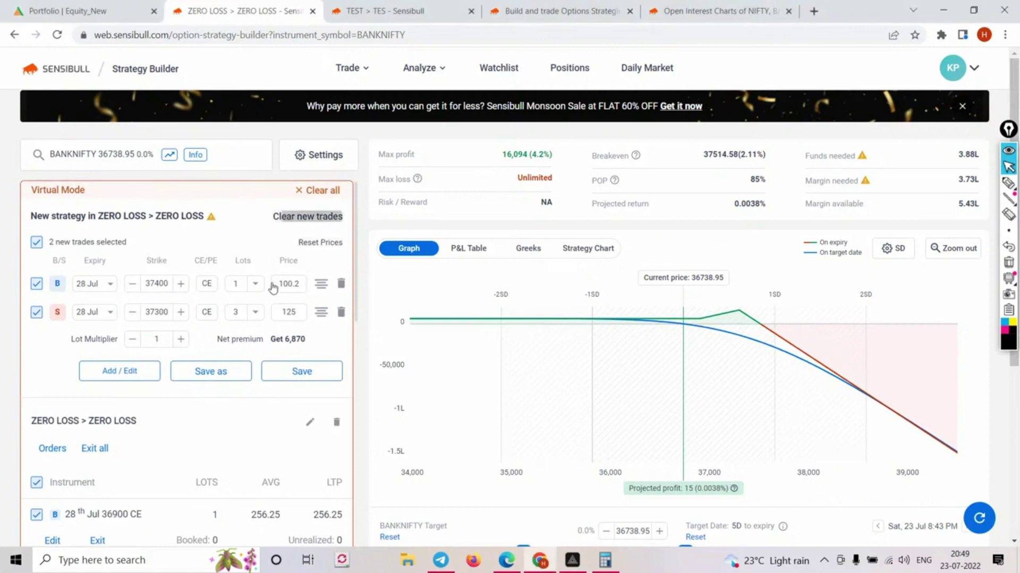
- Delete the buy order from the 28 Jul 37600 CE leg of the ZERO LOSS strategy
scroll(261, 308, down, 2)
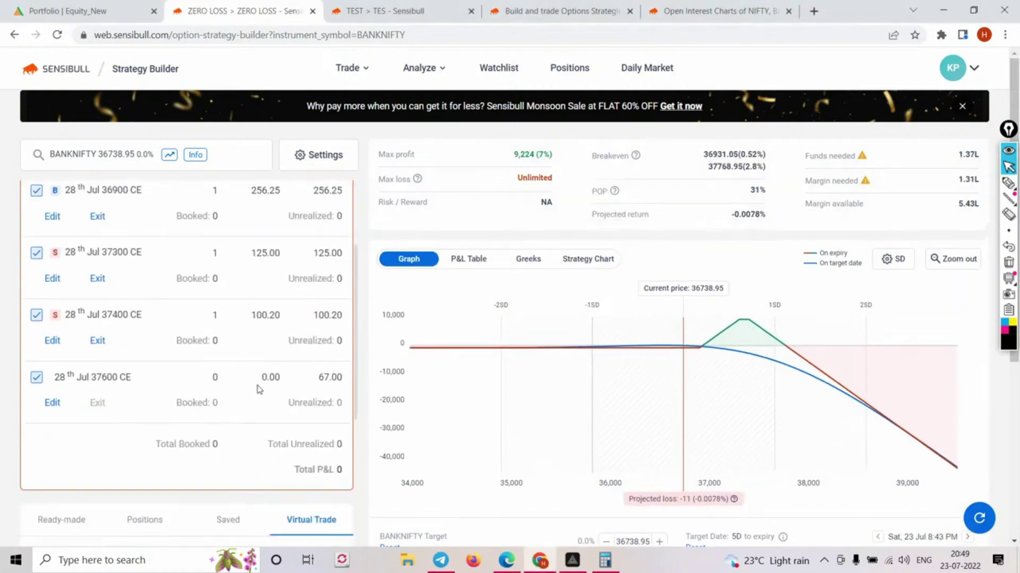
scroll(259, 390, up, 2)
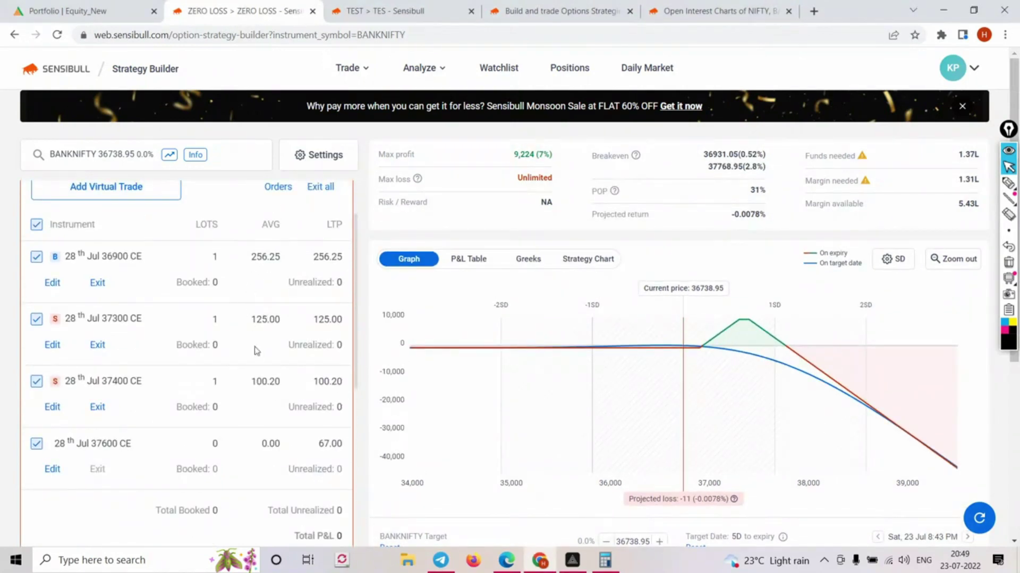
click(51, 407)
click(670, 129)
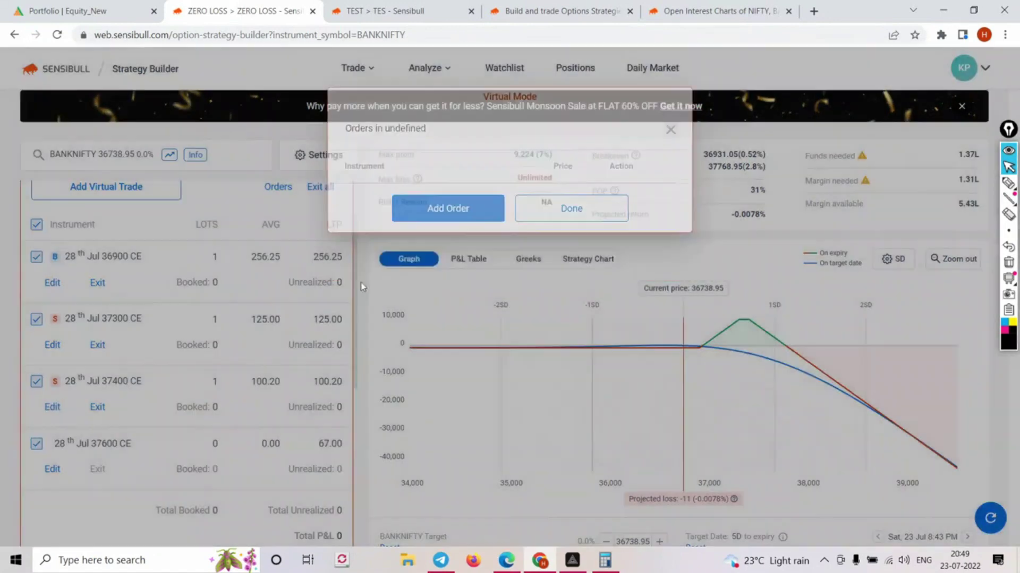
click(52, 469)
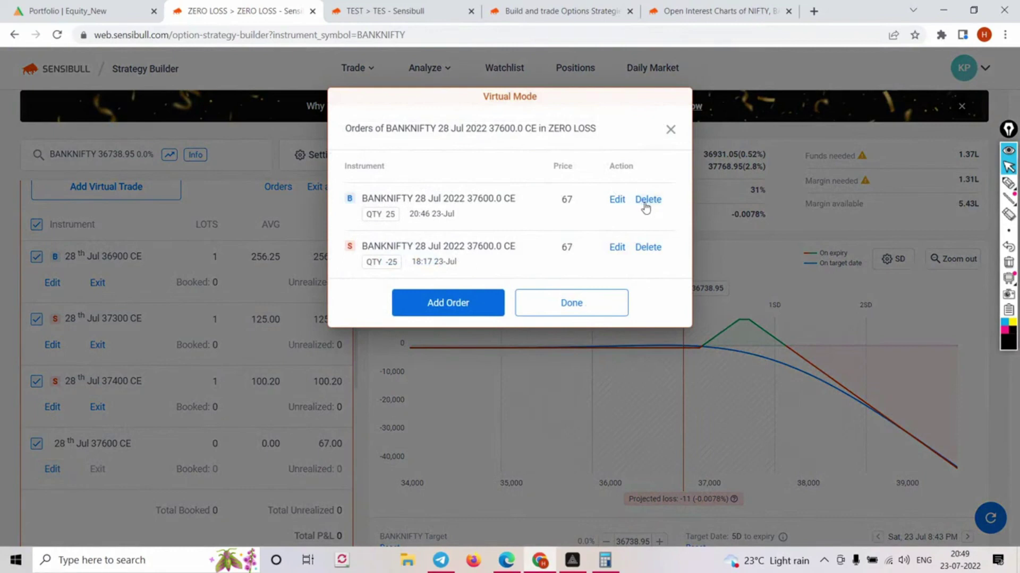
click(648, 207)
click(490, 287)
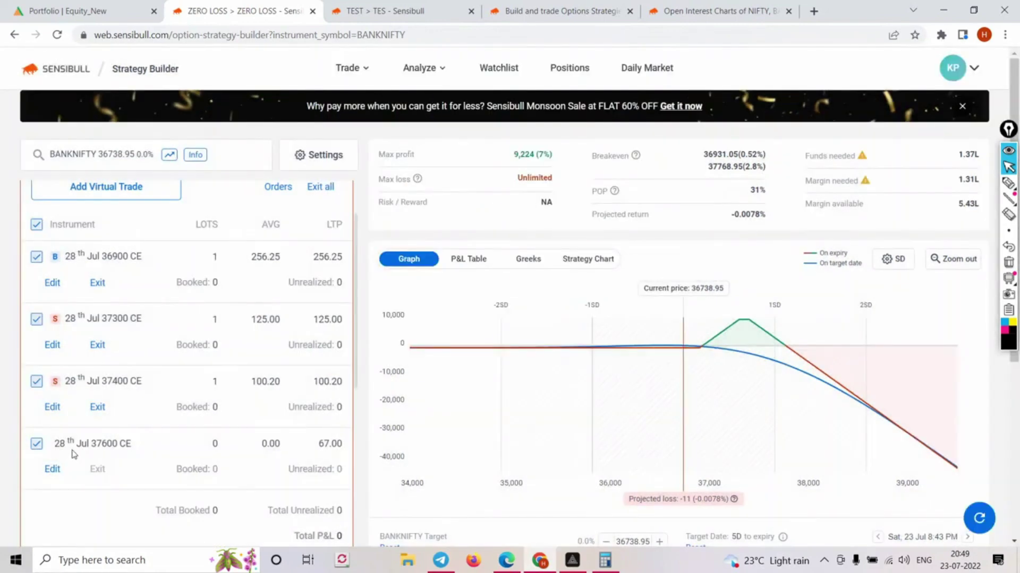
click(70, 453)
click(566, 256)
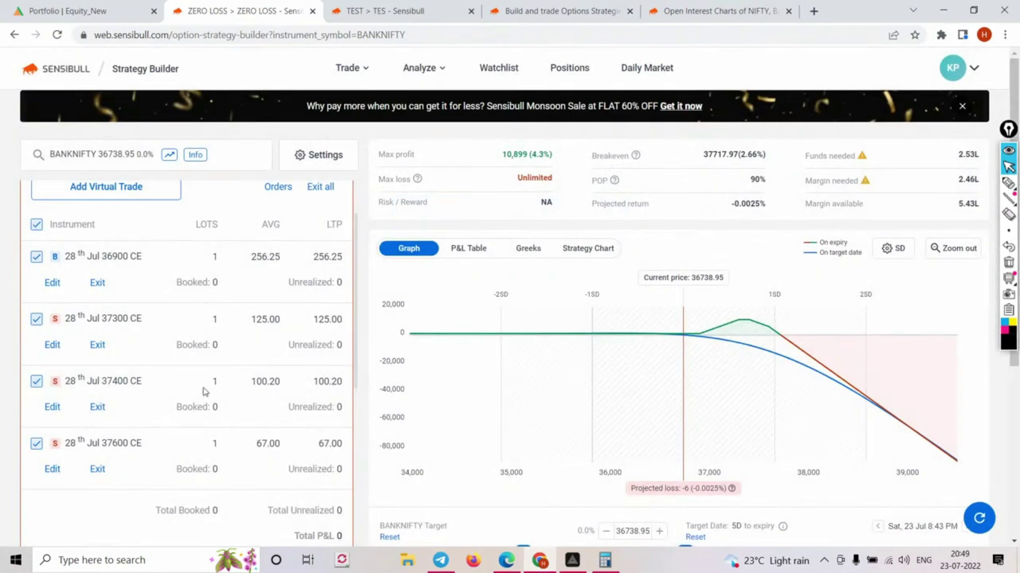
- Check the recorded orders of the 36900 CE leg and the 37400 CE leg, closing each without changes
click(52, 283)
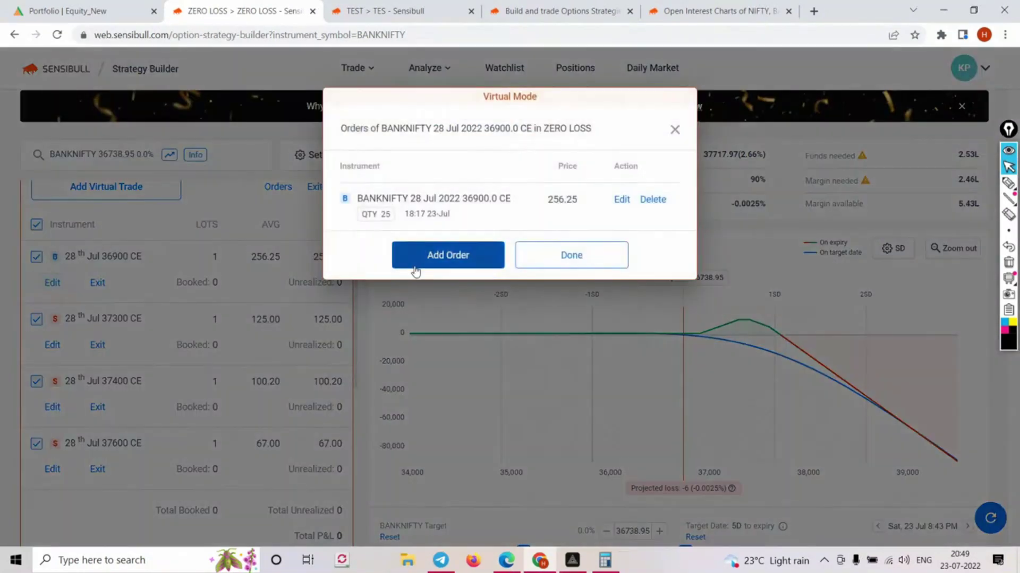
click(672, 128)
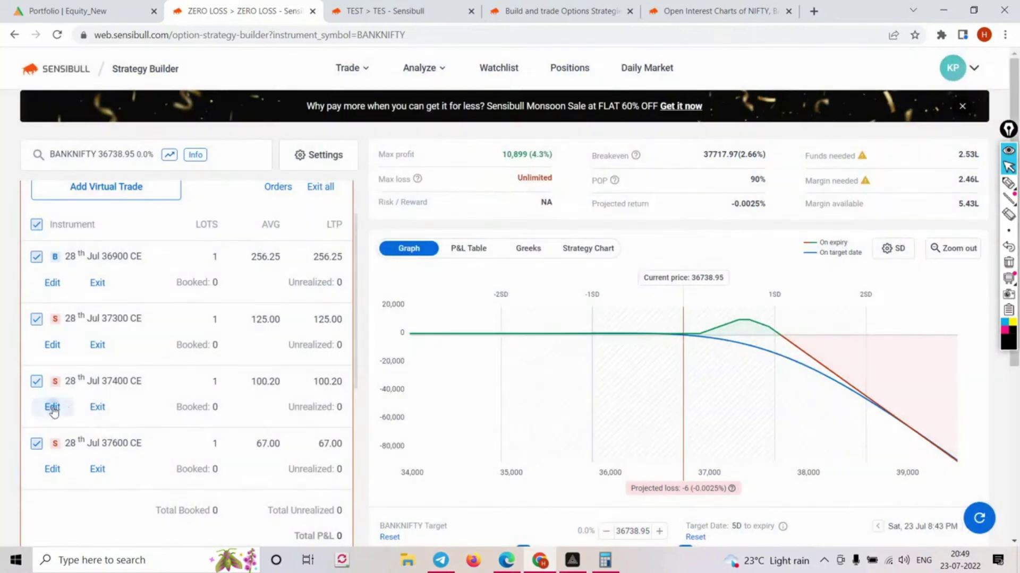
click(52, 407)
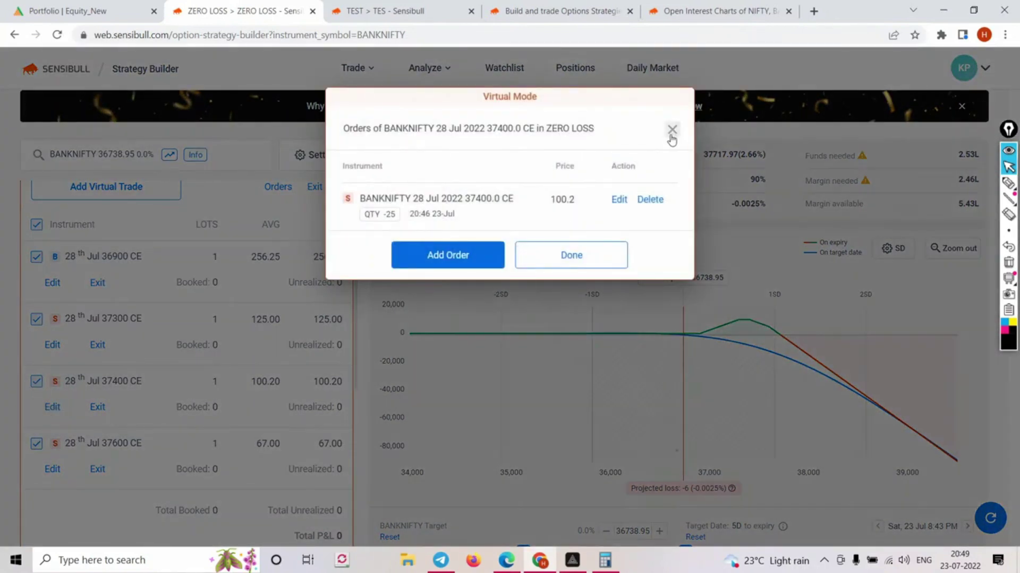
click(673, 129)
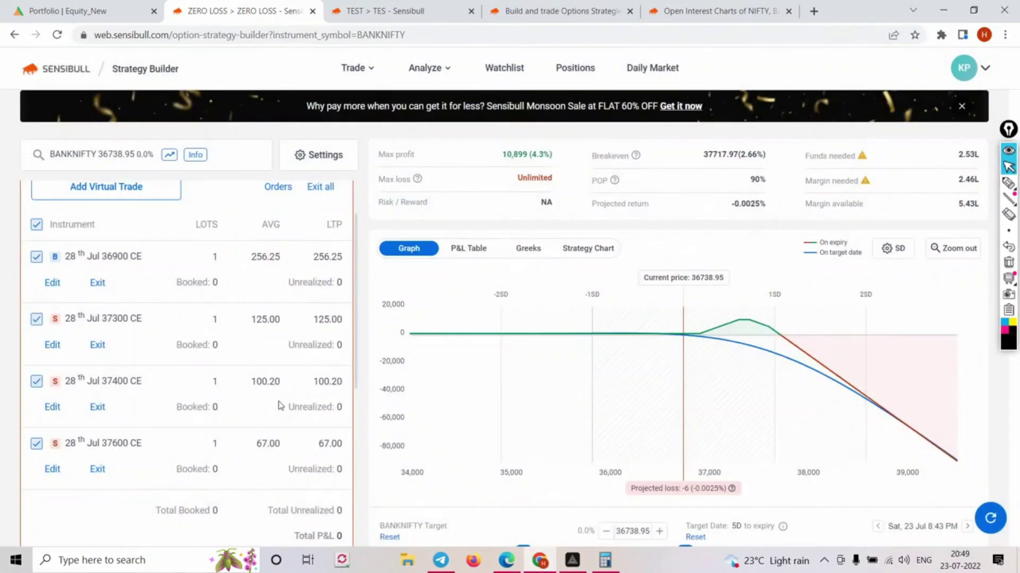
- Reload the Strategy Builder page, and open the Option Chain analysis page
mouse_move(360, 72)
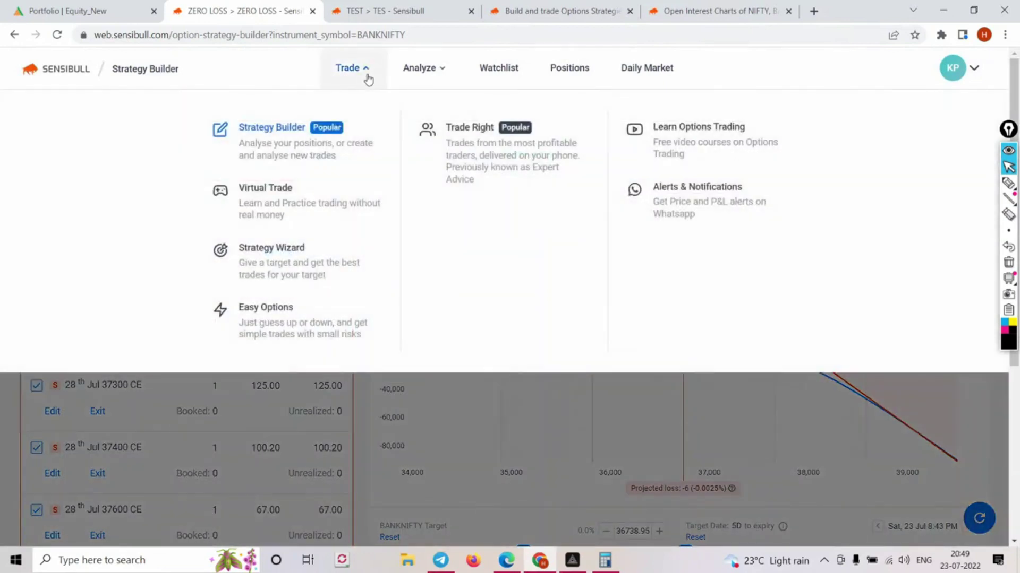
click(285, 151)
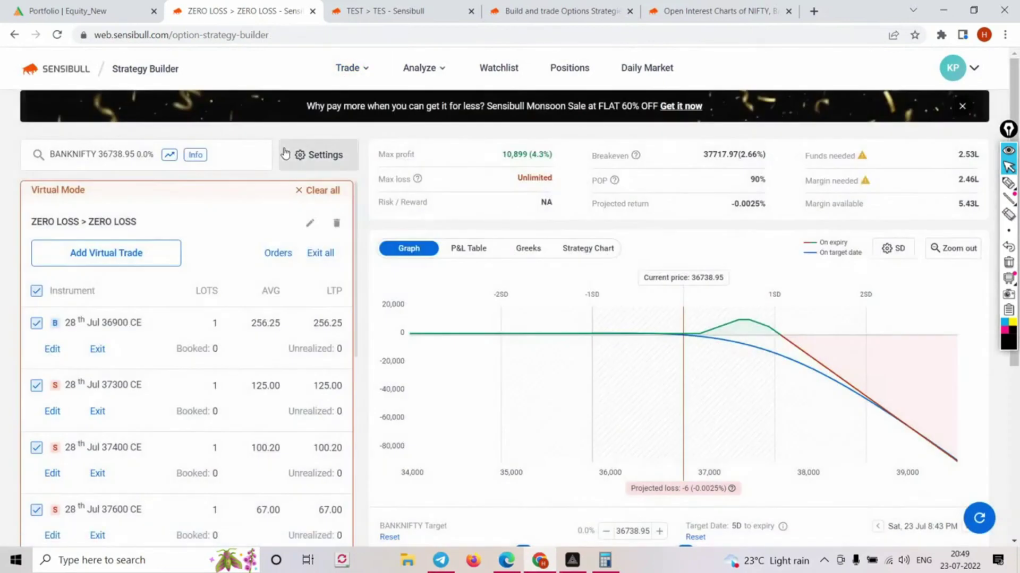
mouse_move(425, 69)
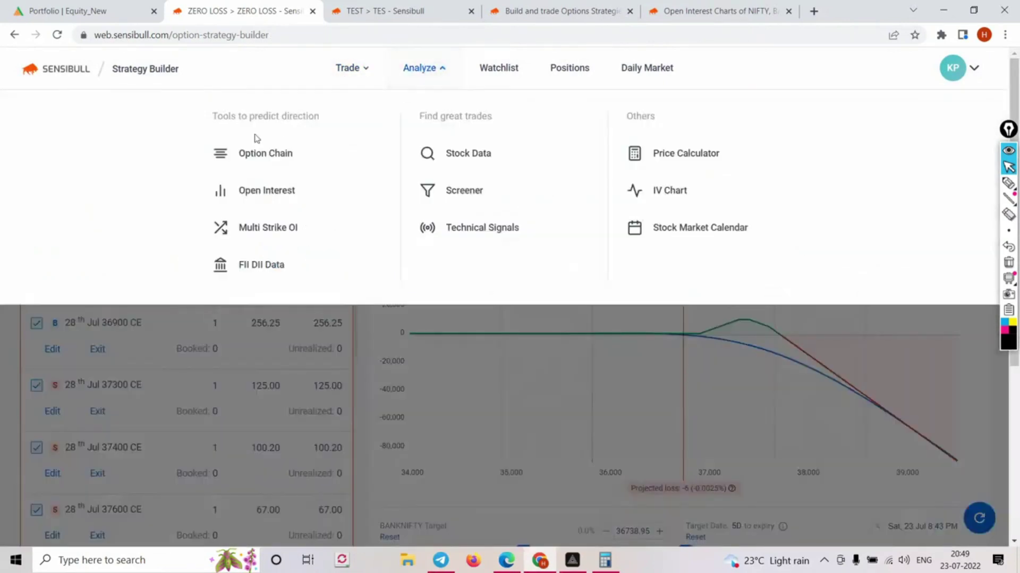
click(251, 154)
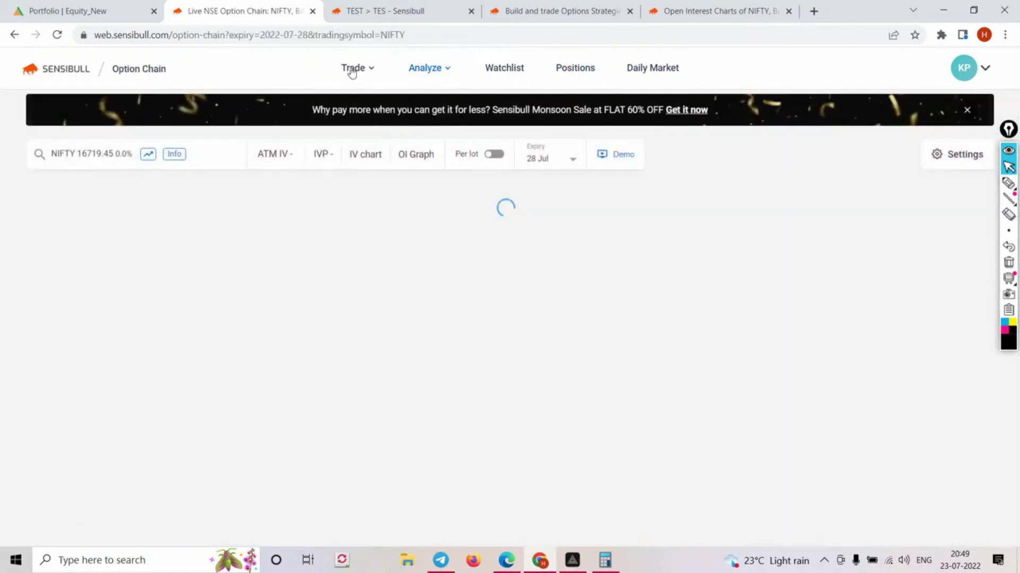
- Go back to the Strategy Builder and select BANKNIFTY as the instrument to start with an empty strategy
mouse_move(352, 73)
click(262, 139)
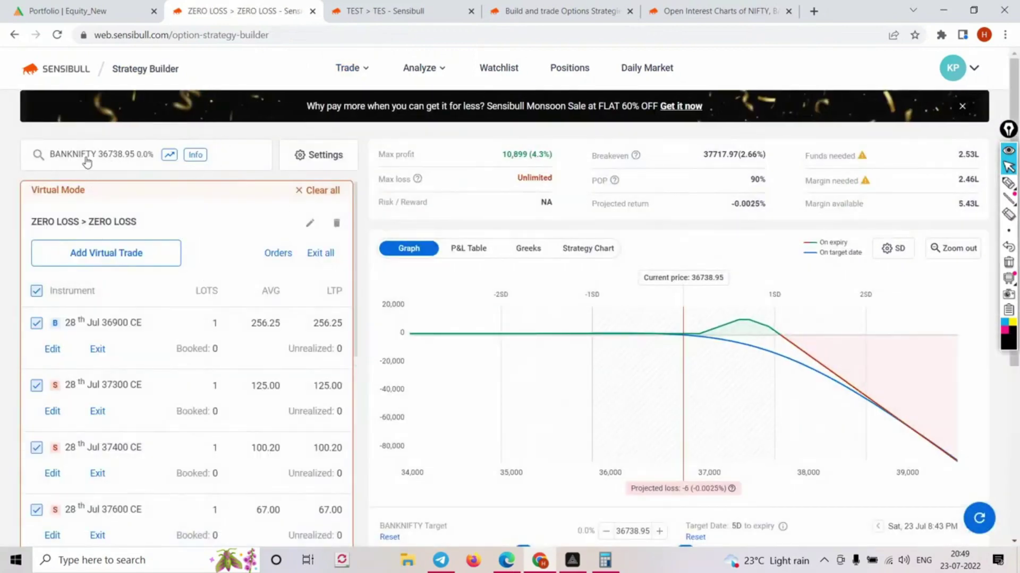
click(86, 163)
click(85, 206)
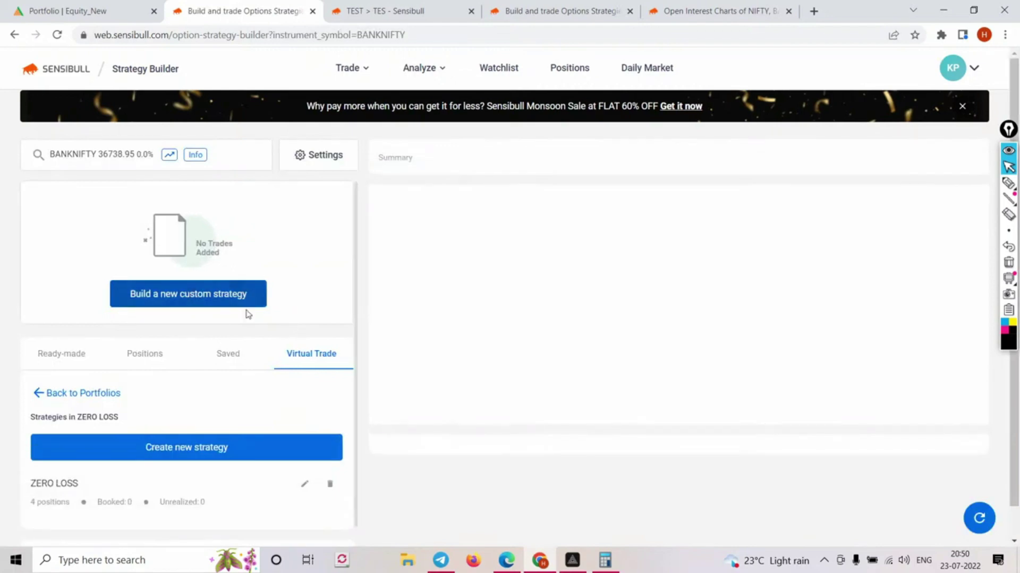
scroll(219, 303, down, 1)
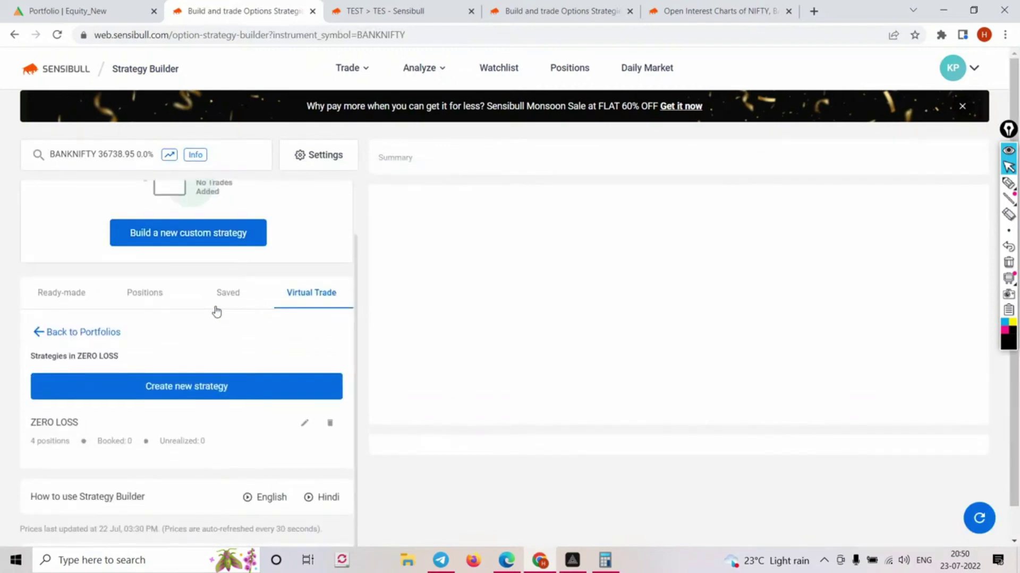
- Build a custom 28 Jul strategy with one lot each: buy 36900 CE, sell 37300 CE and sell 37600 CE
click(202, 234)
scroll(85, 370, down, 1)
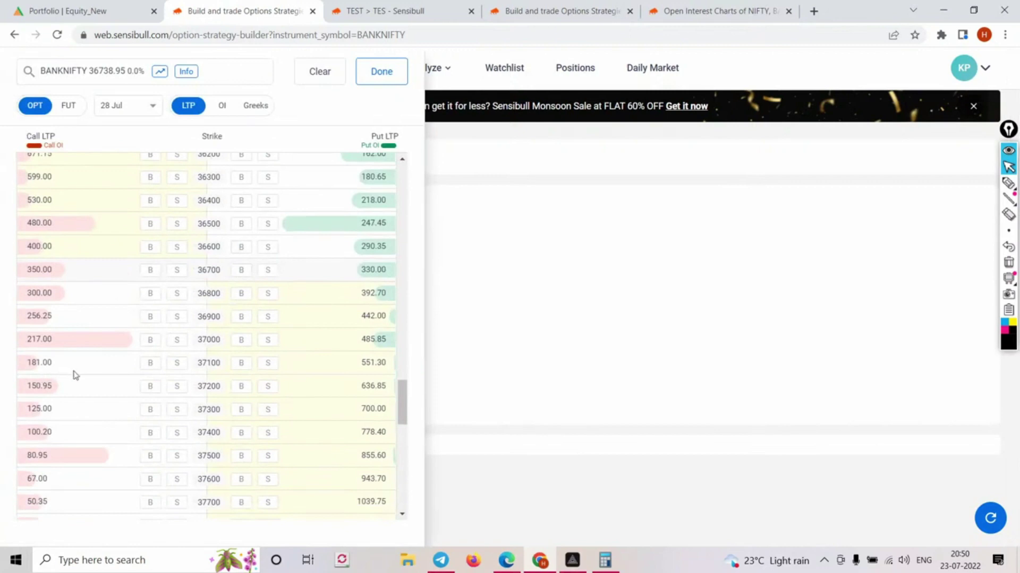
click(151, 317)
scroll(113, 328, down, 2)
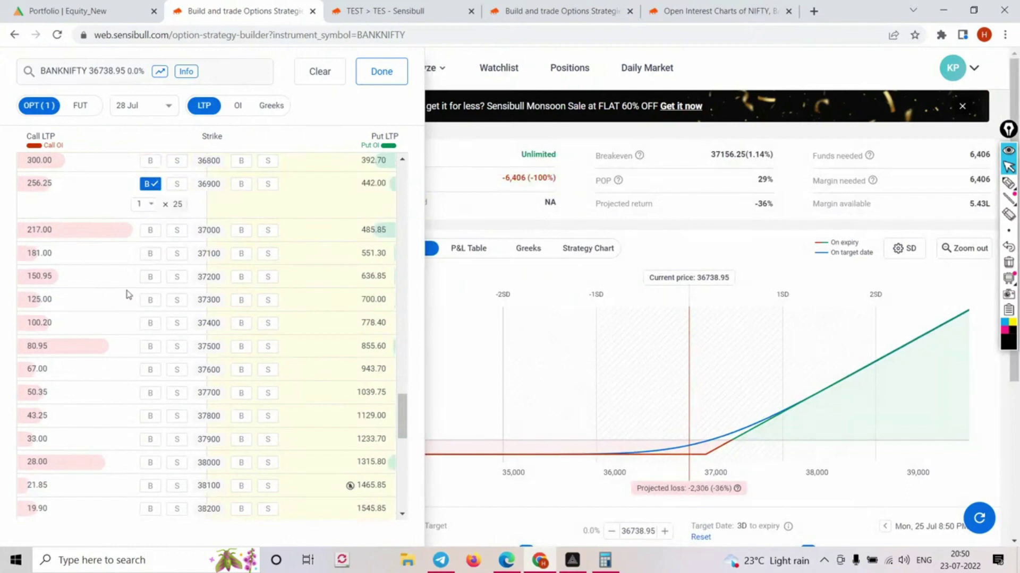
scroll(142, 266, up, 1)
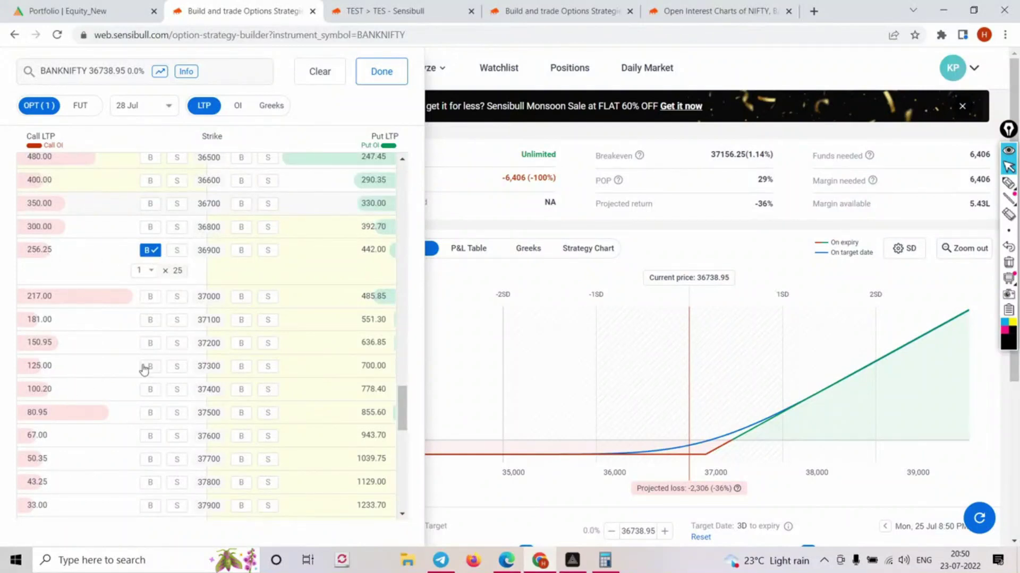
click(177, 370)
scroll(170, 393, down, 1)
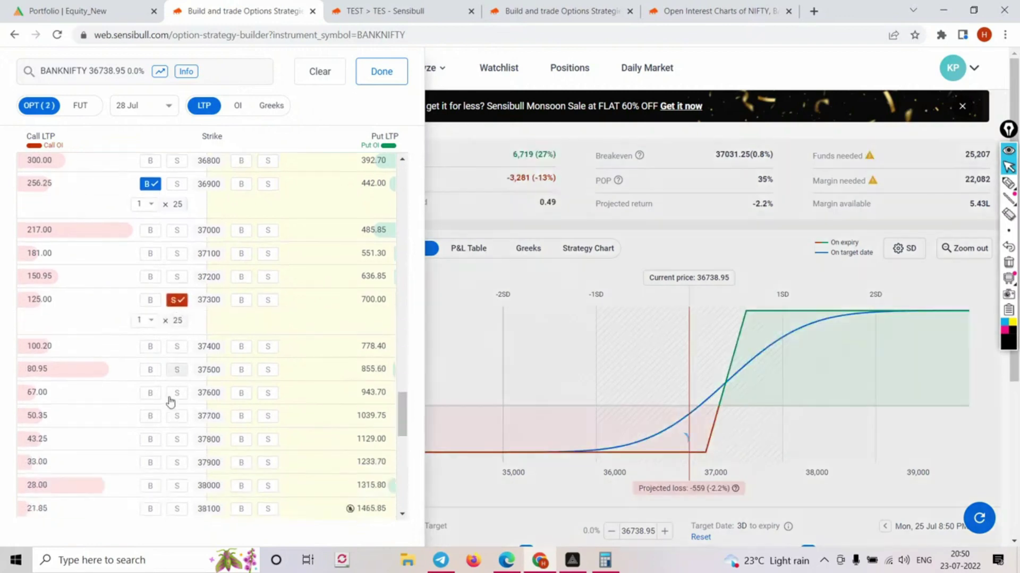
click(182, 396)
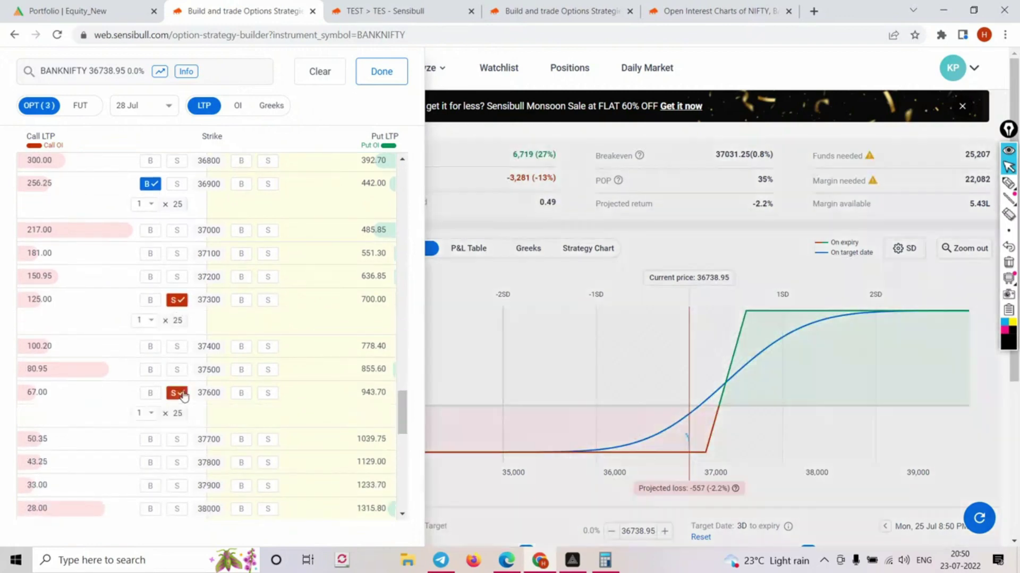
click(380, 72)
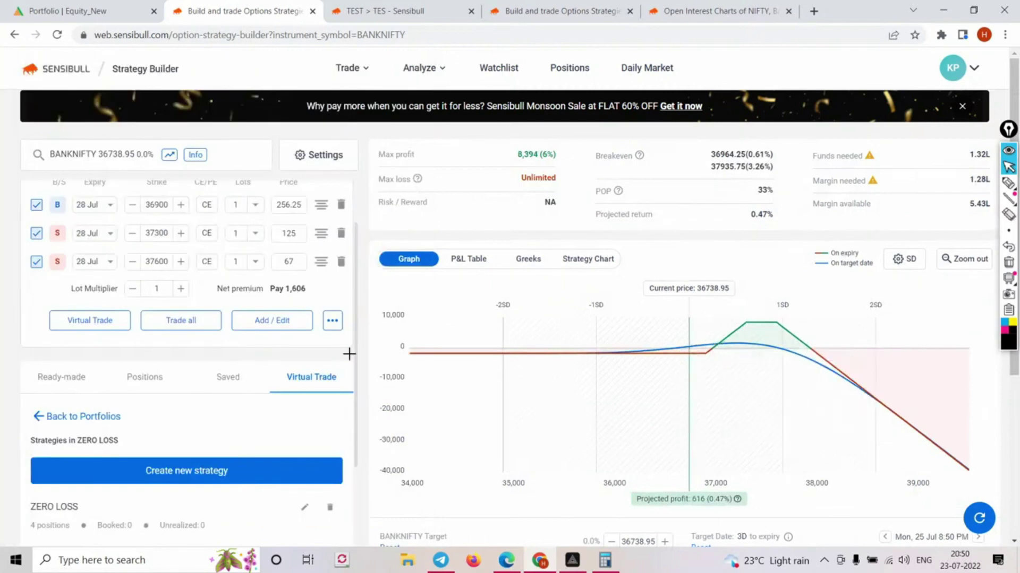
- Add the three trades to a new virtual portfolio HHH with strategy name HHH and load it in the builder
click(86, 320)
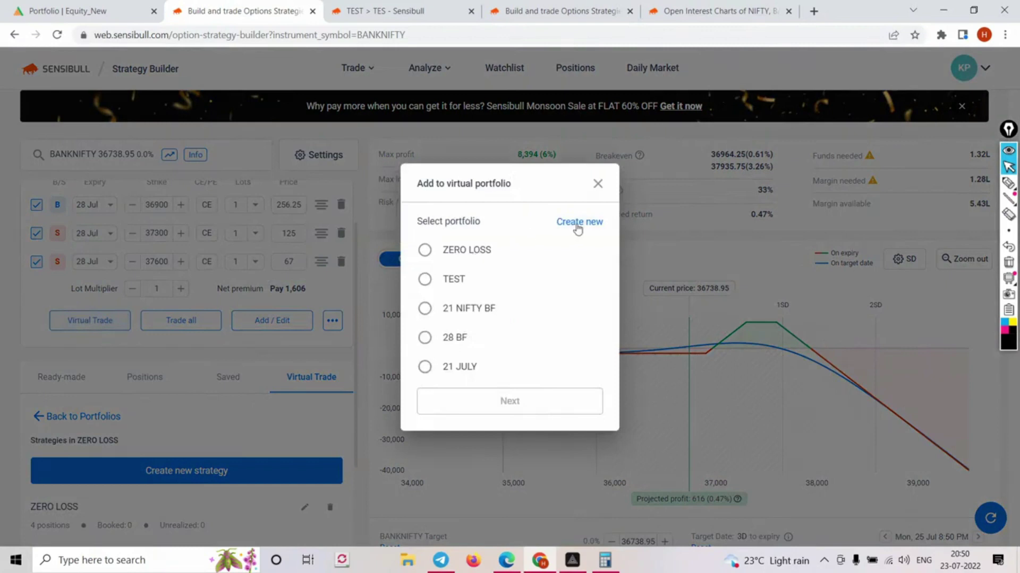
click(578, 223)
click(465, 273)
text(c)
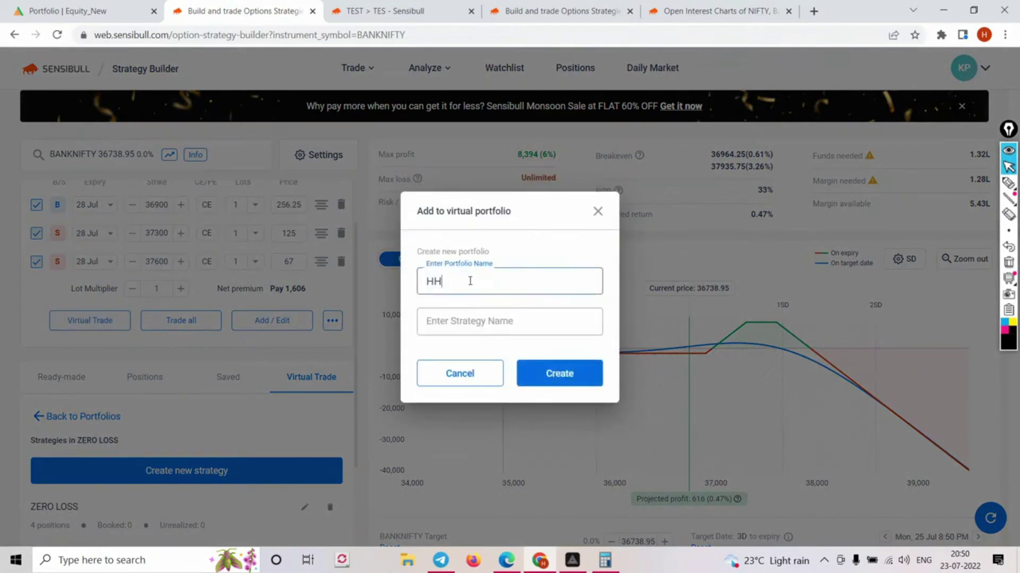
click(478, 329)
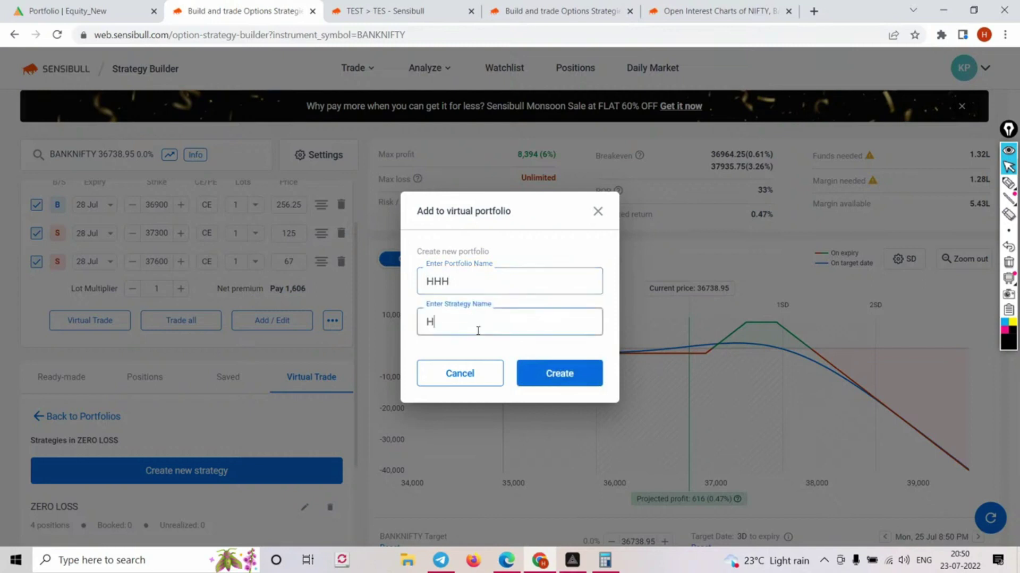
click(536, 376)
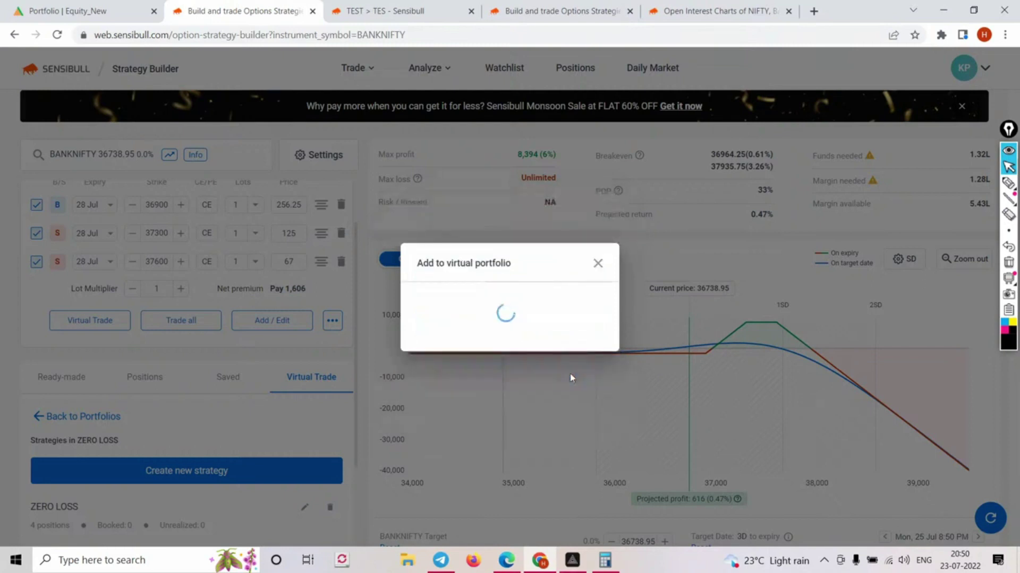
click(566, 399)
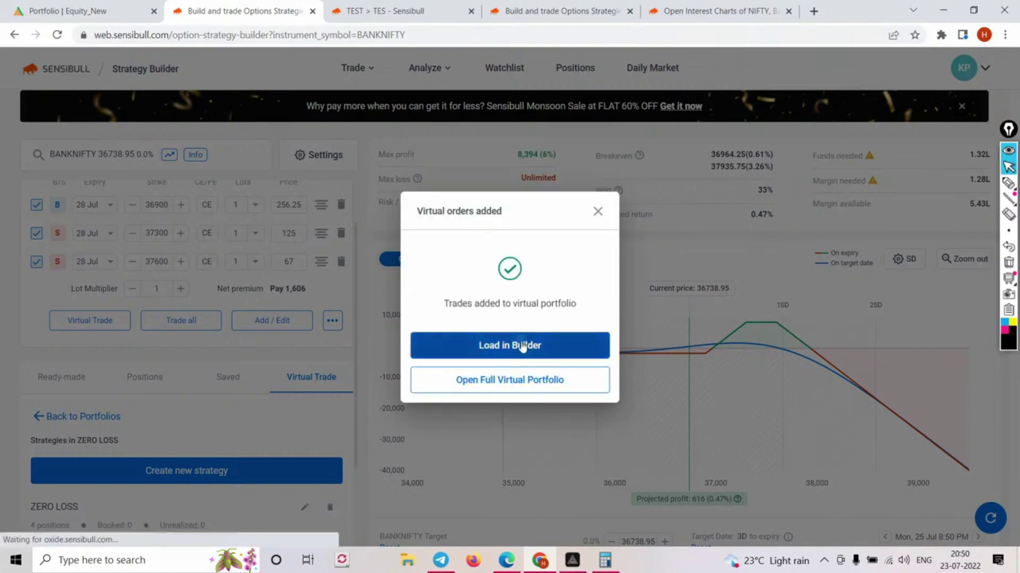
click(524, 346)
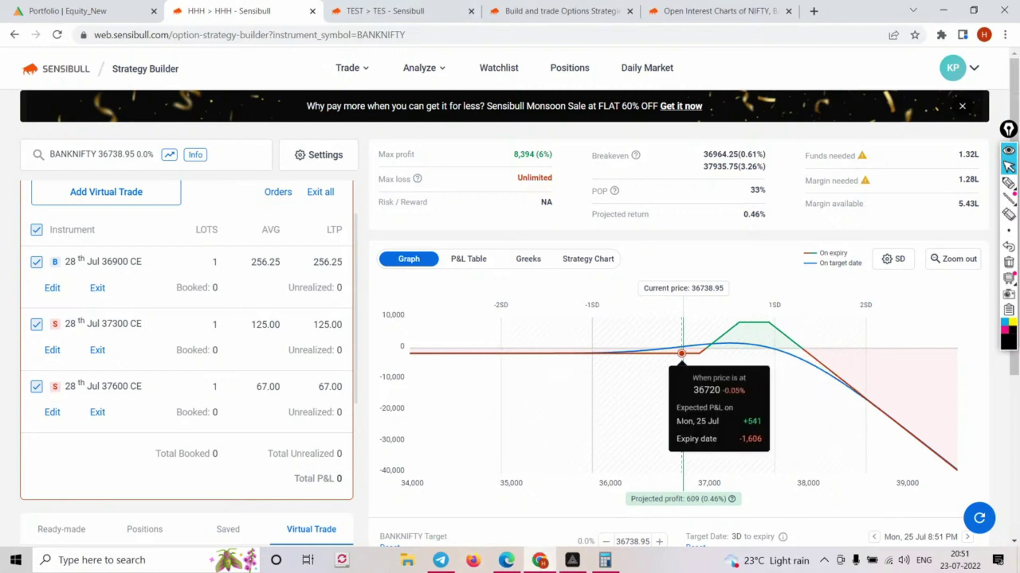
- Switch to Edge, check the channel's JULY 21 RATIO SPREAD | 5% Profit video at 6:54, and return to the channel's videos
click(507, 562)
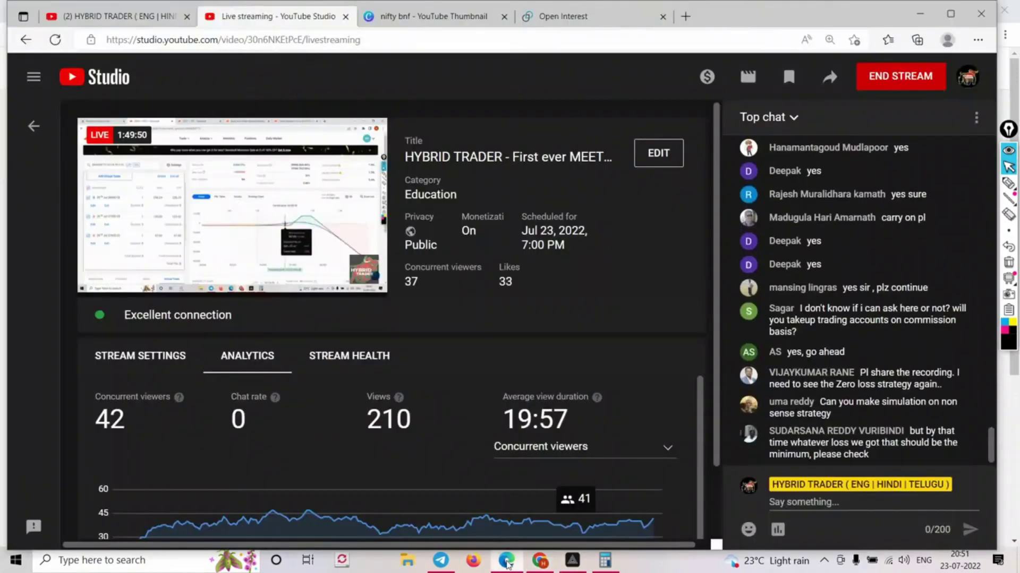
click(77, 18)
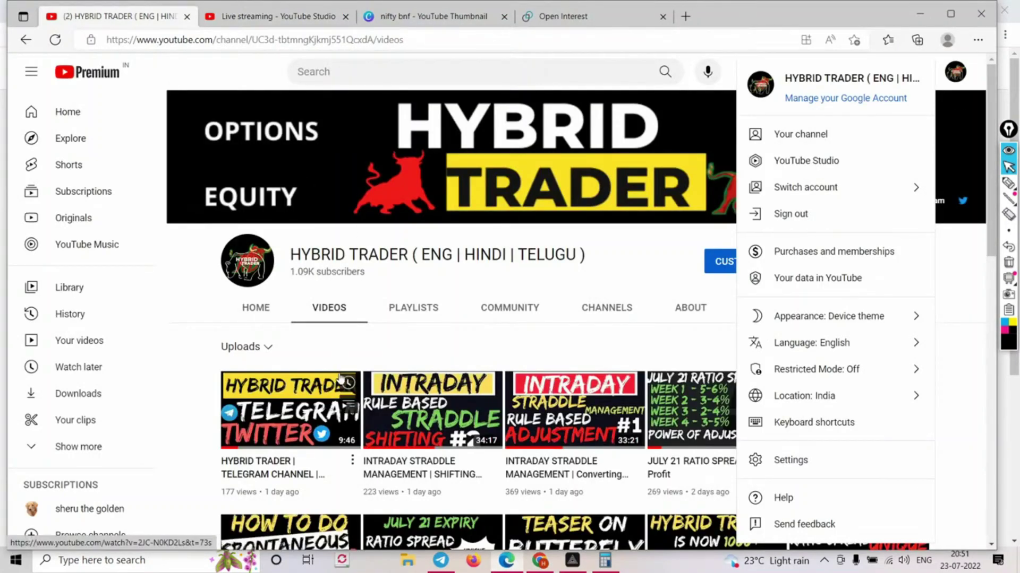
click(687, 272)
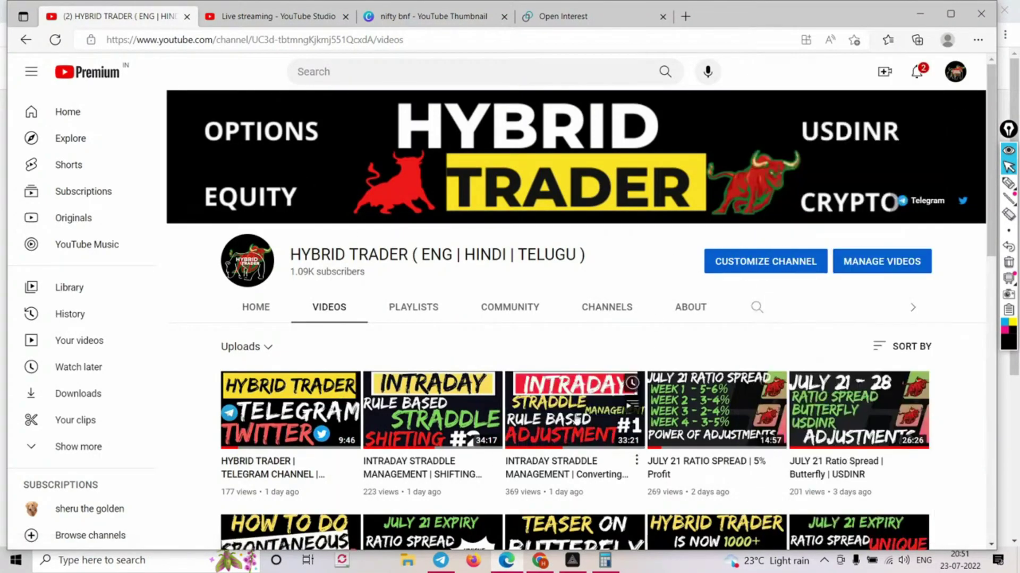
click(705, 414)
click(282, 292)
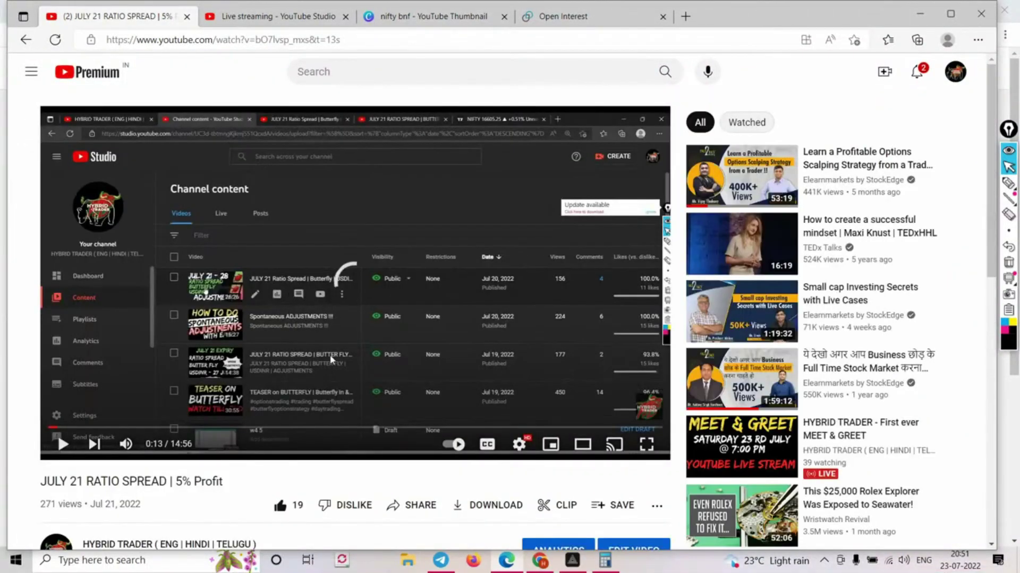
click(333, 427)
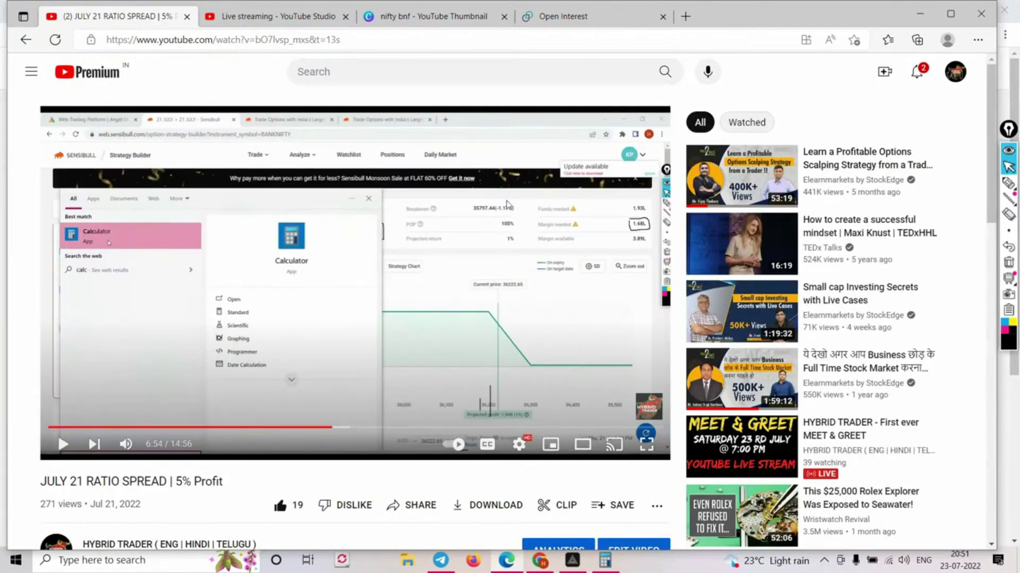
click(25, 40)
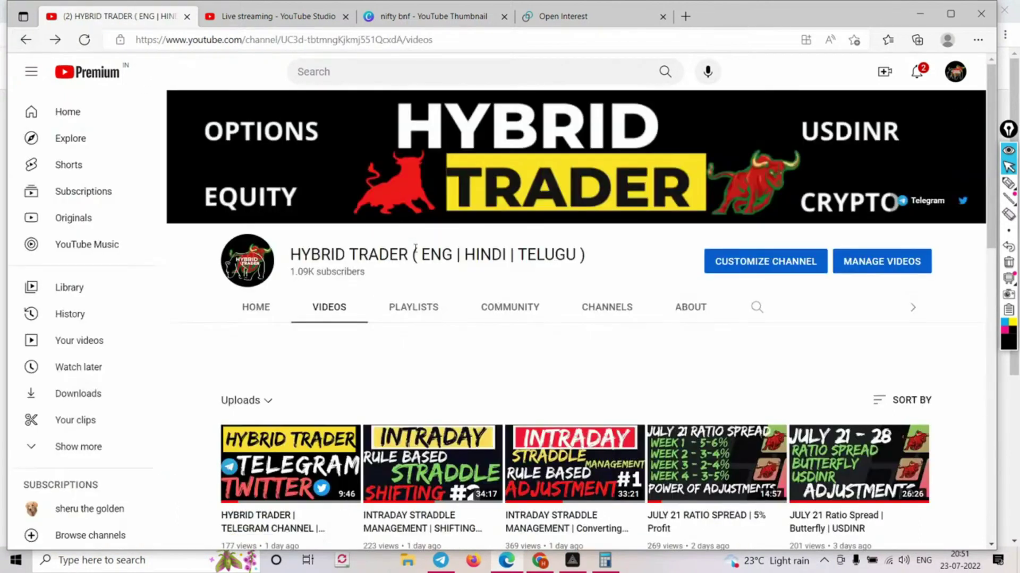
- Open the channel's JULY 21 RATIO SREAD playlist and bring up its JULY 21 RATIO SPREAD | 5% Profit video, paused
click(415, 309)
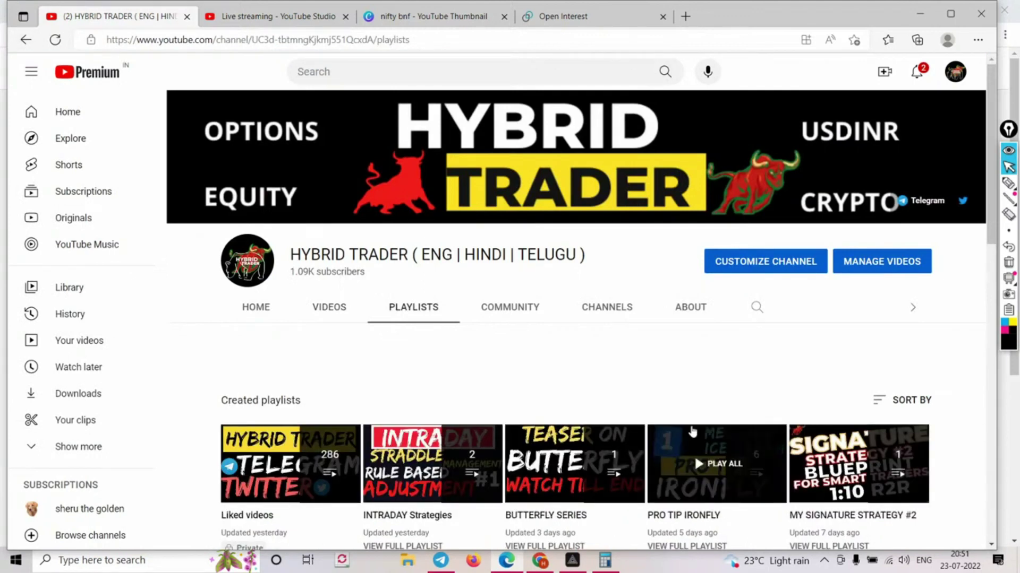
scroll(706, 433, down, 3)
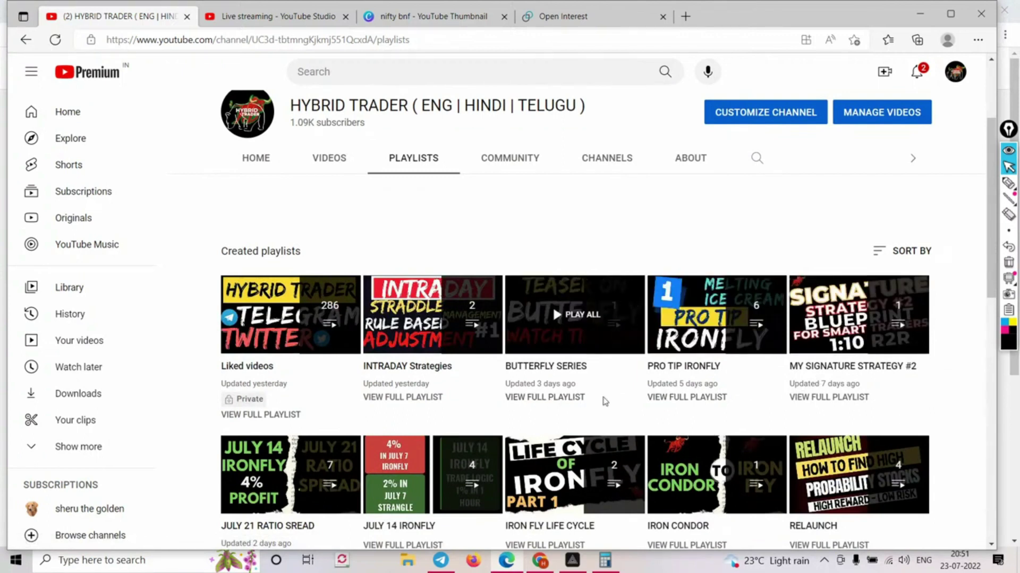
scroll(602, 396, down, 2)
click(308, 423)
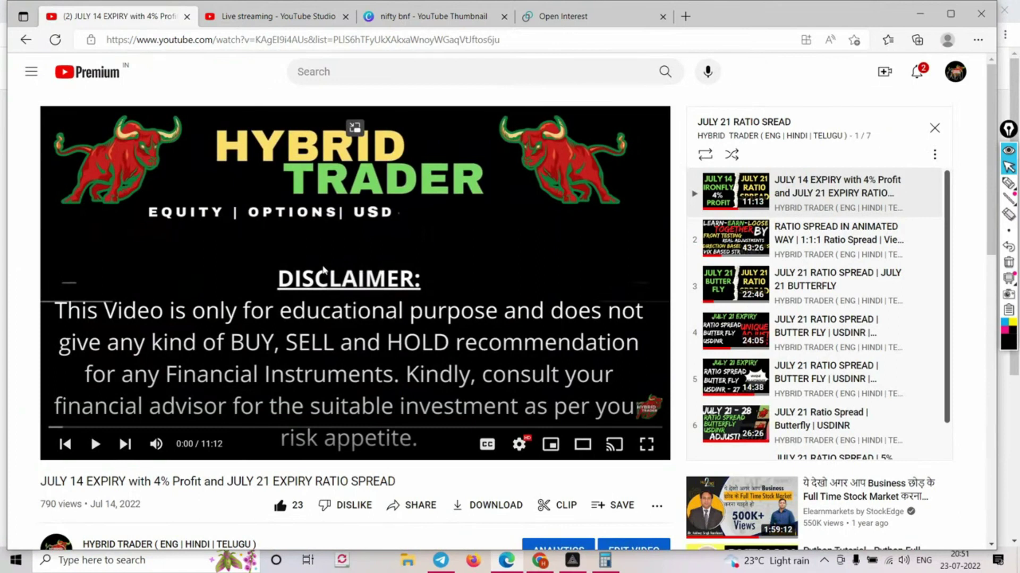
scroll(388, 307, down, 1)
scroll(839, 331, down, 1)
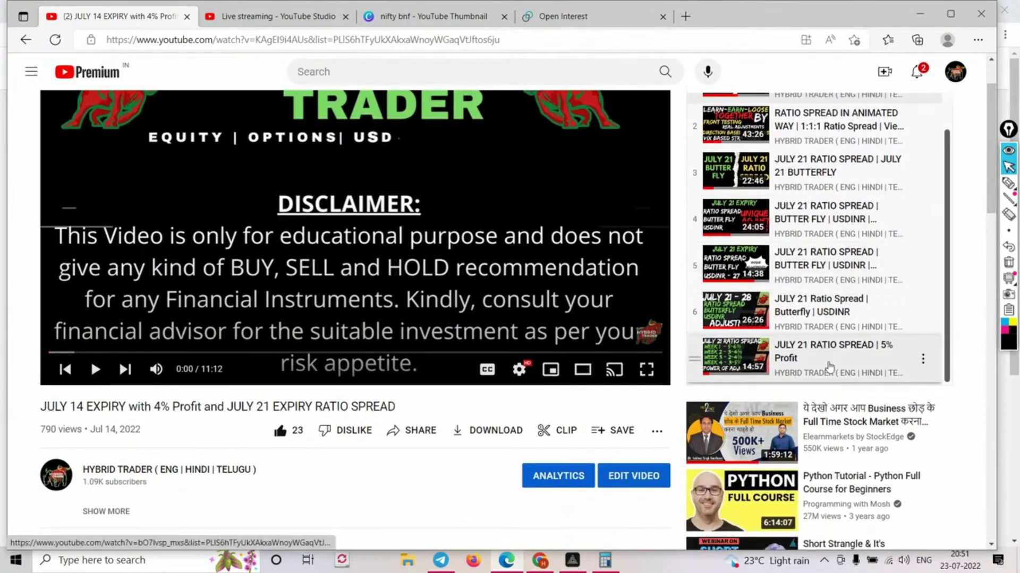
click(829, 364)
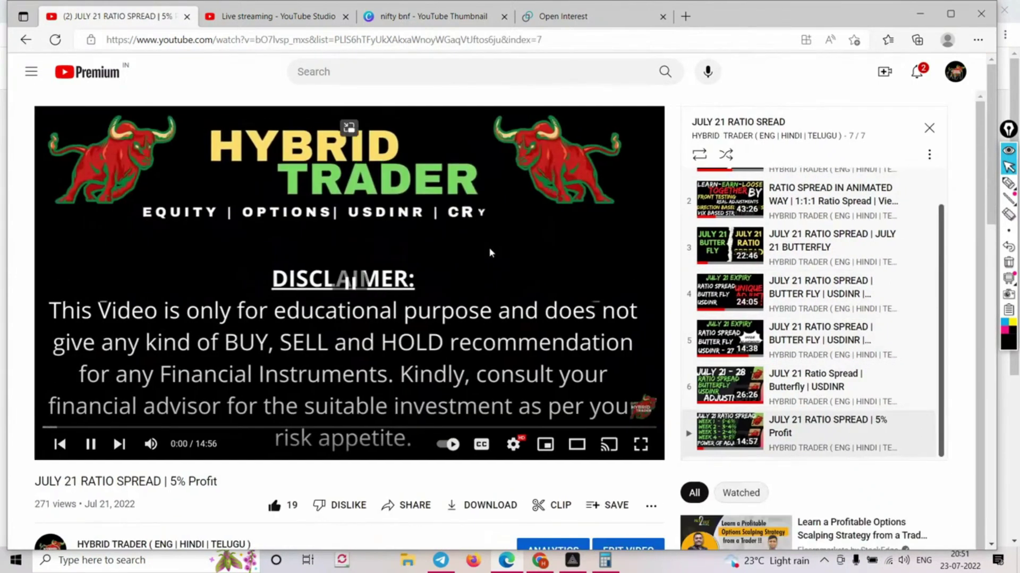
click(90, 441)
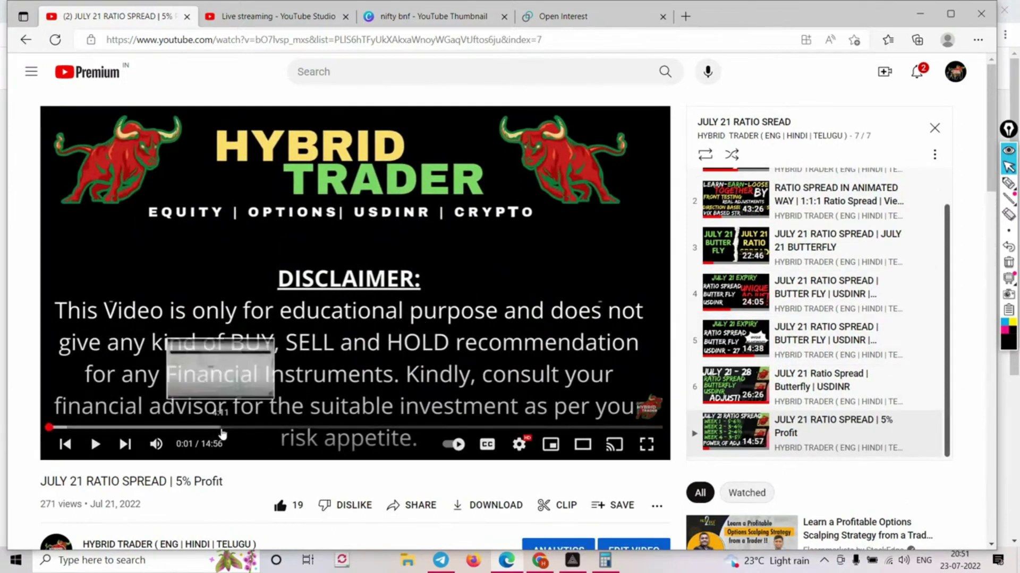
- Skim the 5% Profit video for the executed orders and position adjustments, sampling both later and earlier points
drag(223, 433, 410, 433)
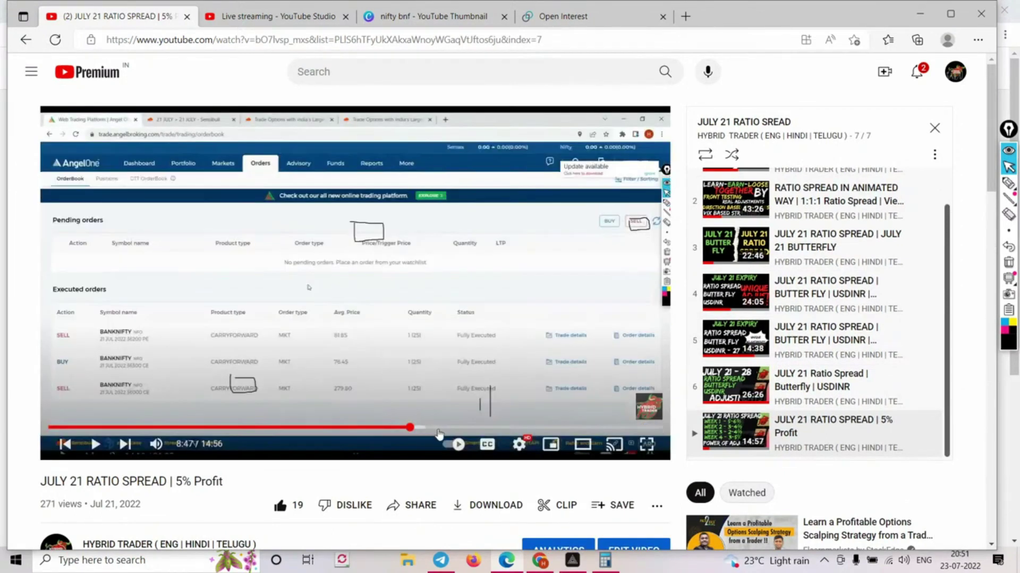
click(467, 428)
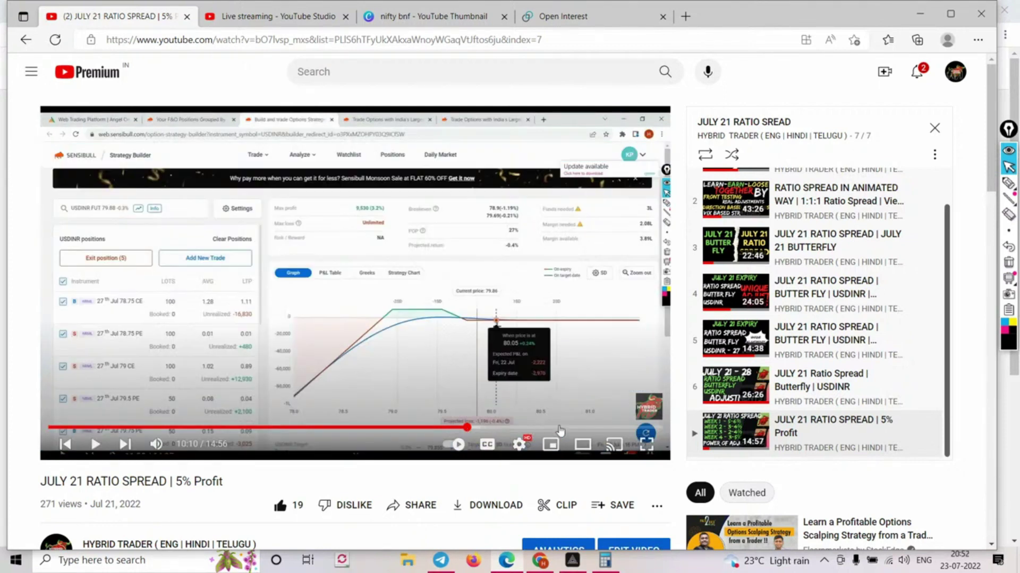
click(560, 428)
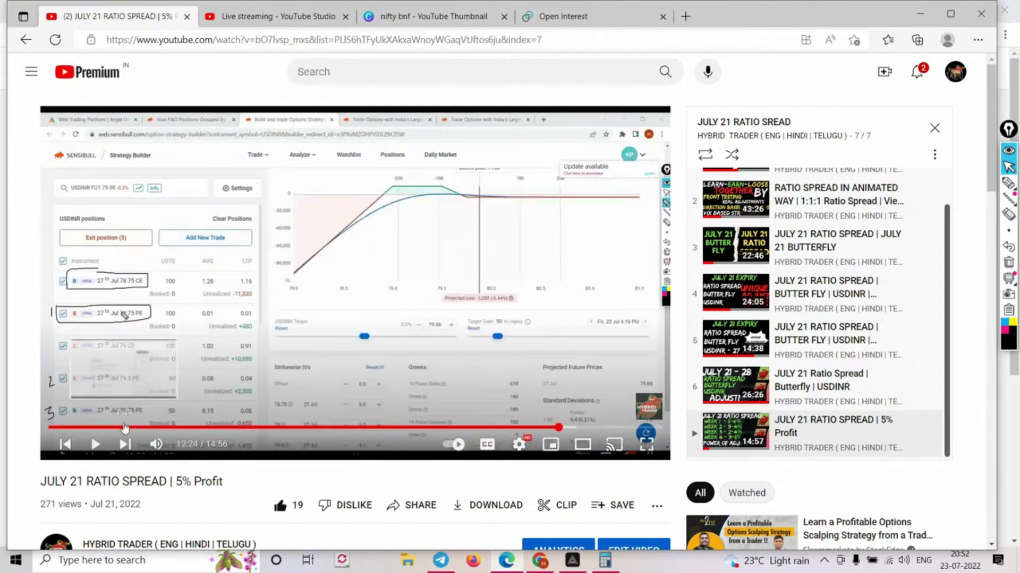
click(123, 427)
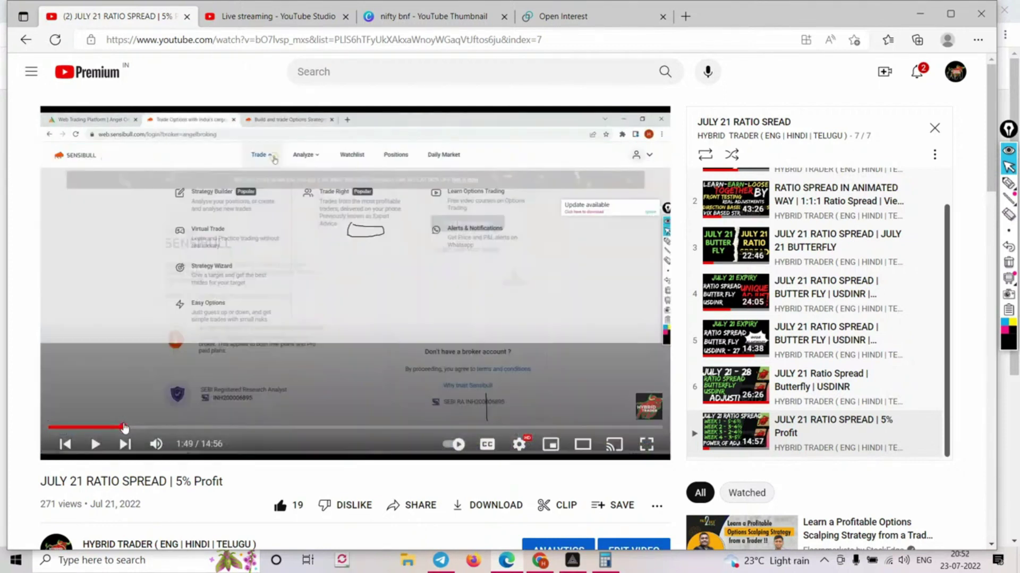
click(141, 427)
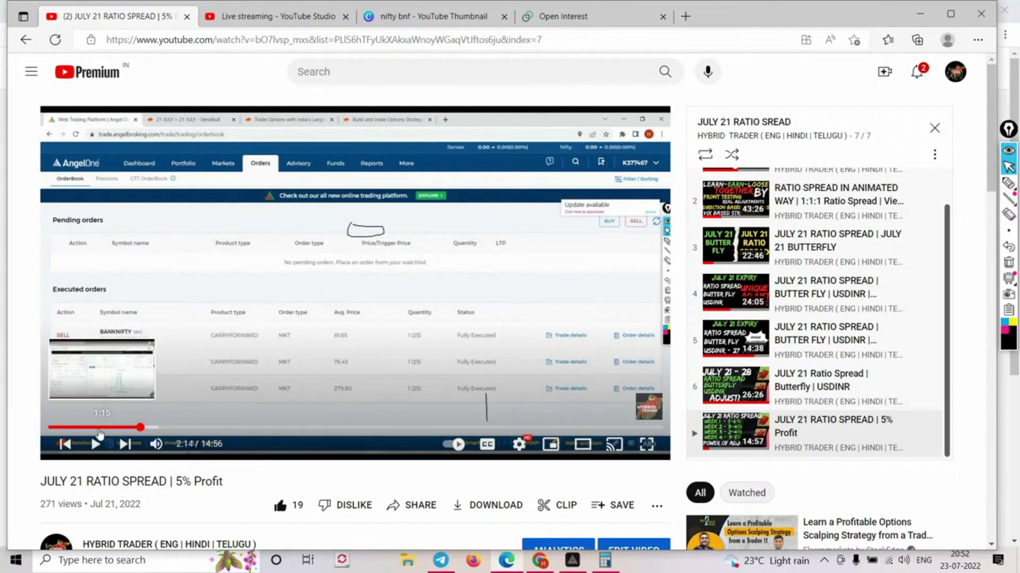
click(99, 428)
- Open the playlist's JULY 21 Ratio Spread | Butterfly | USDINR video and skip ahead to the executed orders at 10:45
click(66, 444)
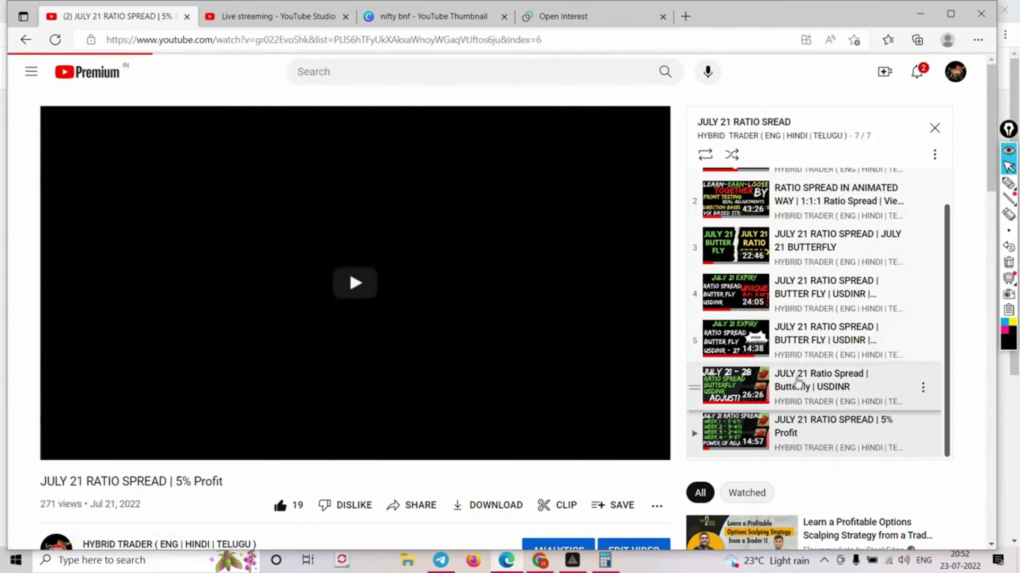
click(341, 277)
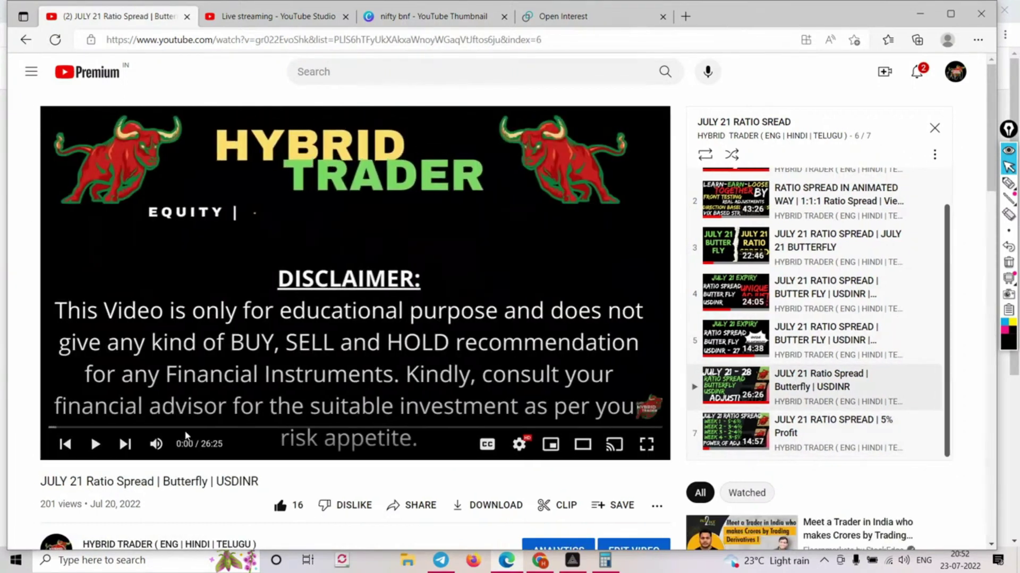
click(205, 427)
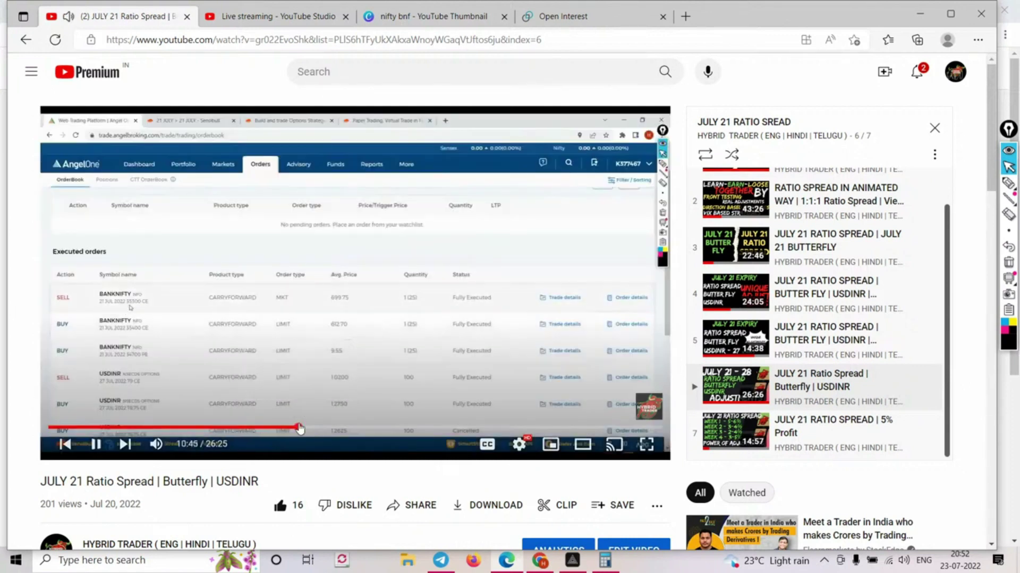
- Skim the remaining part of the Butterfly USDINR video up to 21:12, pause it, and switch back to the HHH strategy in Chrome
click(361, 427)
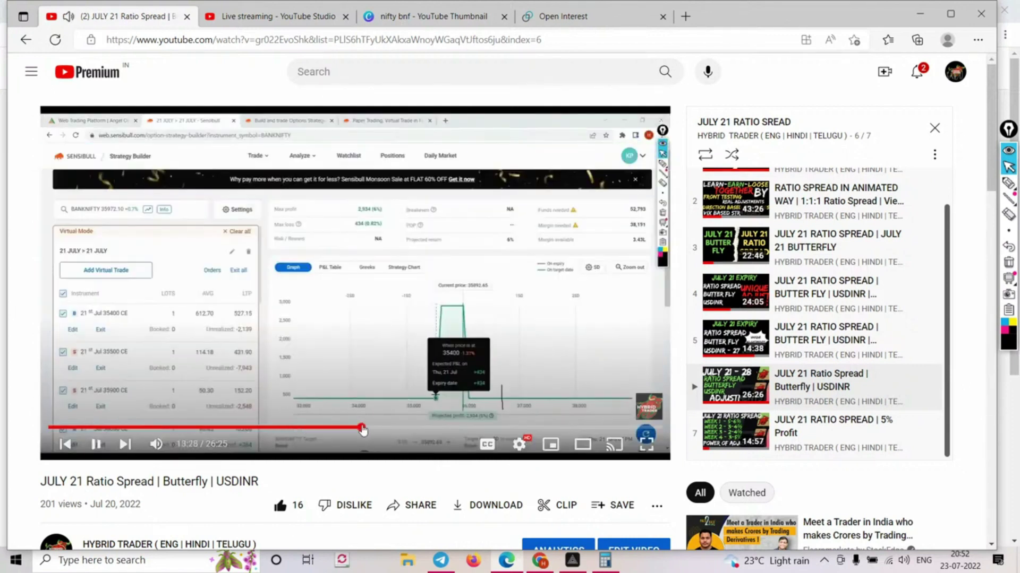
click(393, 417)
drag(400, 430, 491, 428)
click(541, 428)
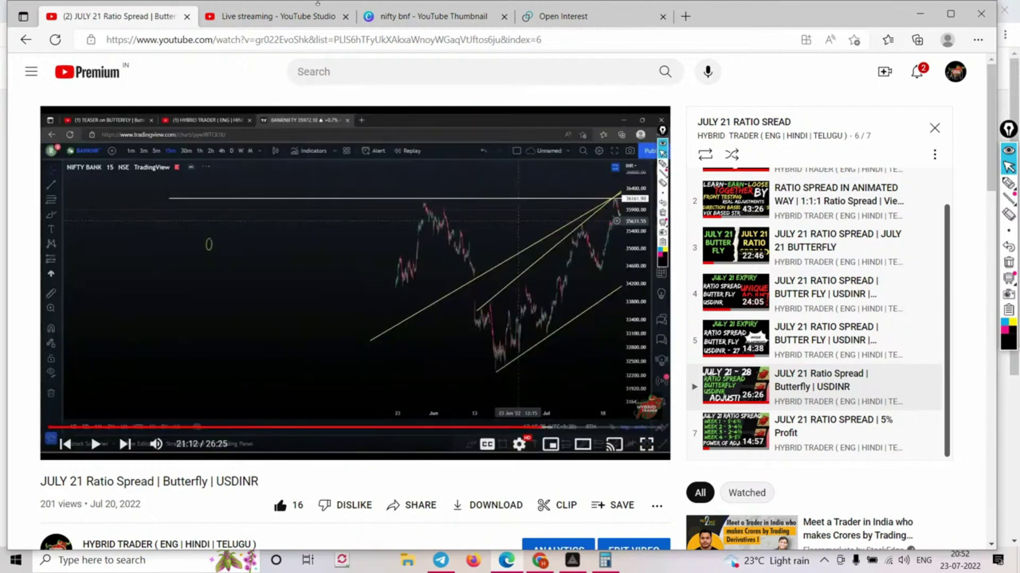
click(539, 561)
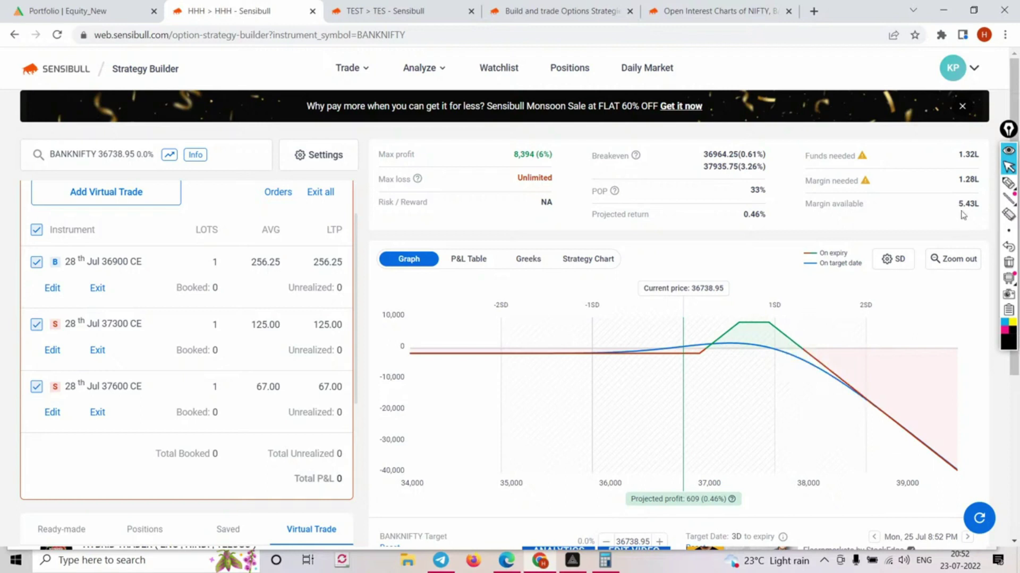
- Sketch a rising zigzag above the payoff graph, mark the curve at 1SD with a short vertical stroke, and clear the annotations
click(1008, 183)
mouse_move(583, 296)
mouse_down()
mouse_move(601, 226)
mouse_move(634, 183)
mouse_up()
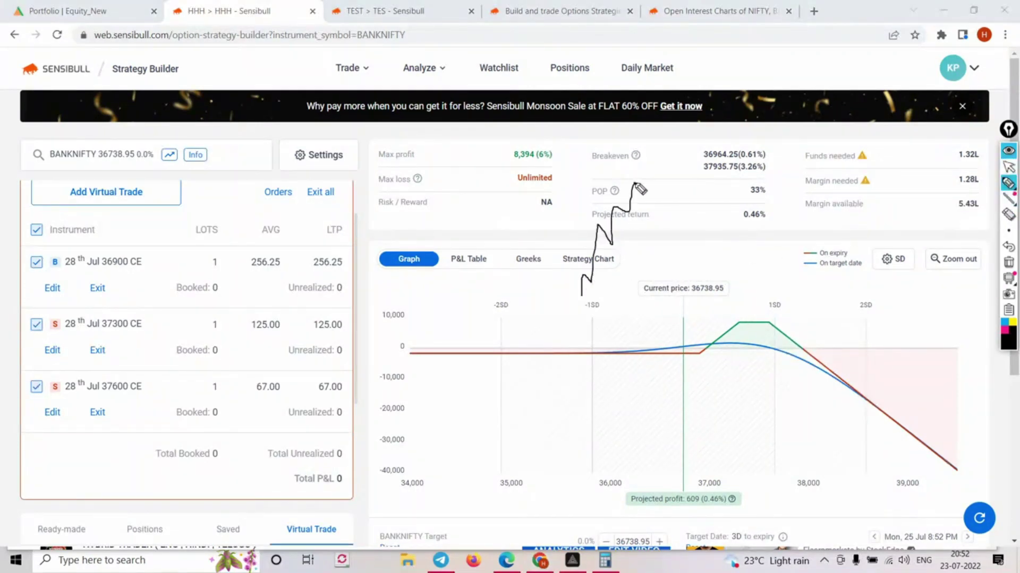
drag(774, 344, 774, 356)
key(ctrl+F1)
mouse_move(771, 330)
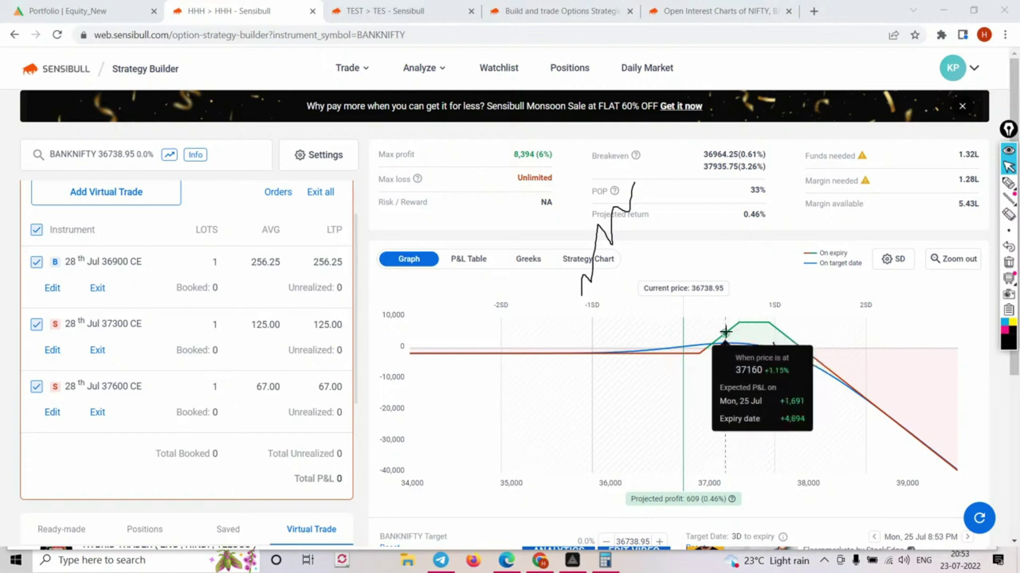
drag(775, 344, 774, 355)
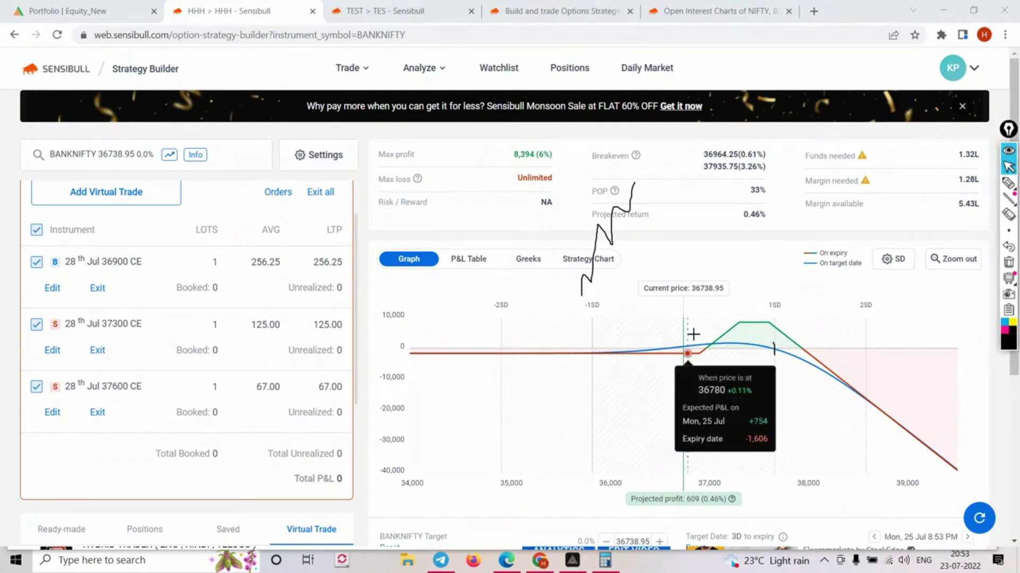
mouse_move(759, 323)
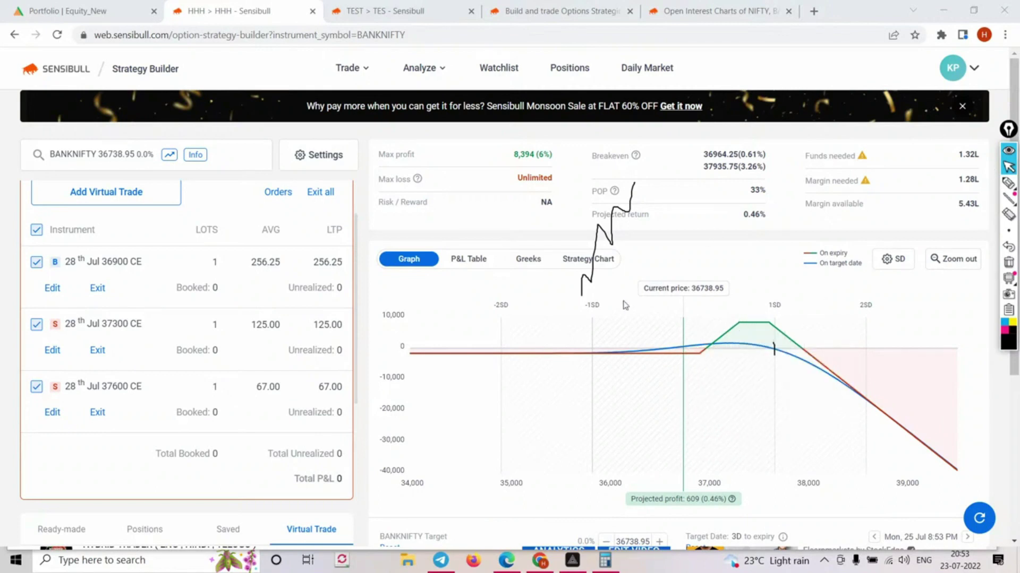
click(1007, 264)
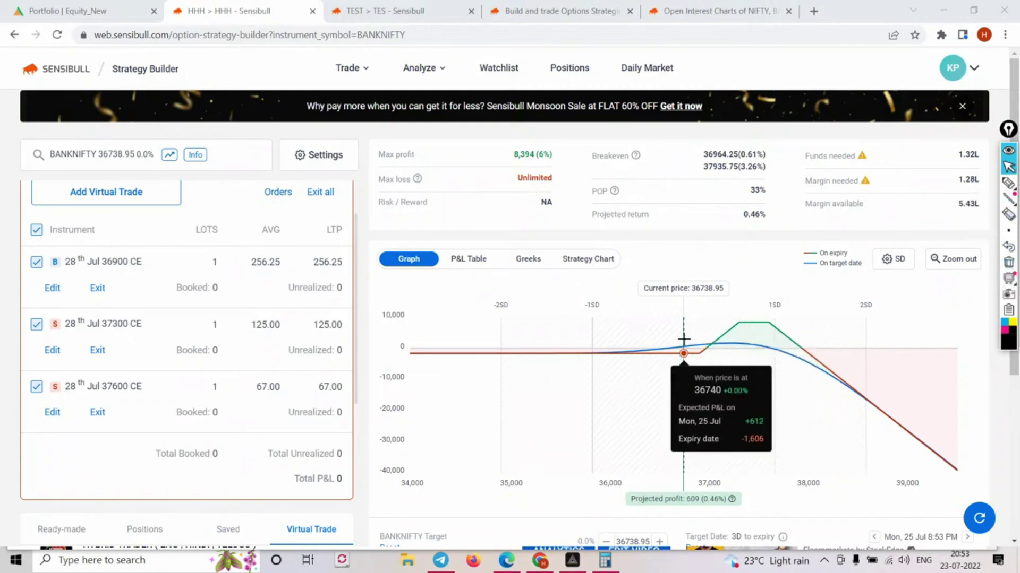
- Raise the BANKNIFTY target to 37106.33 (+1.0%), inspect the payoff around it, and restore the graph's full price range
scroll(647, 458, down, 1)
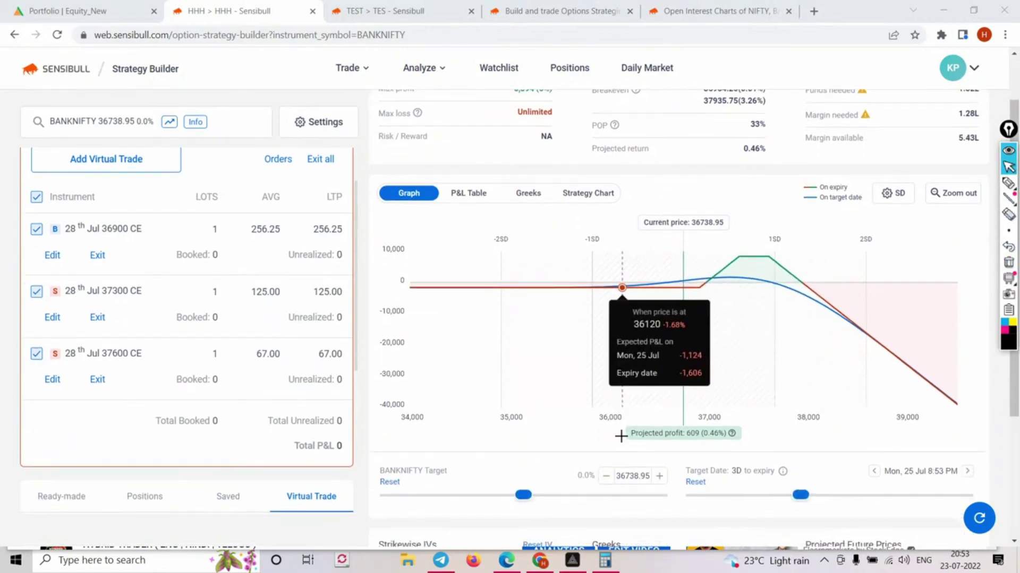
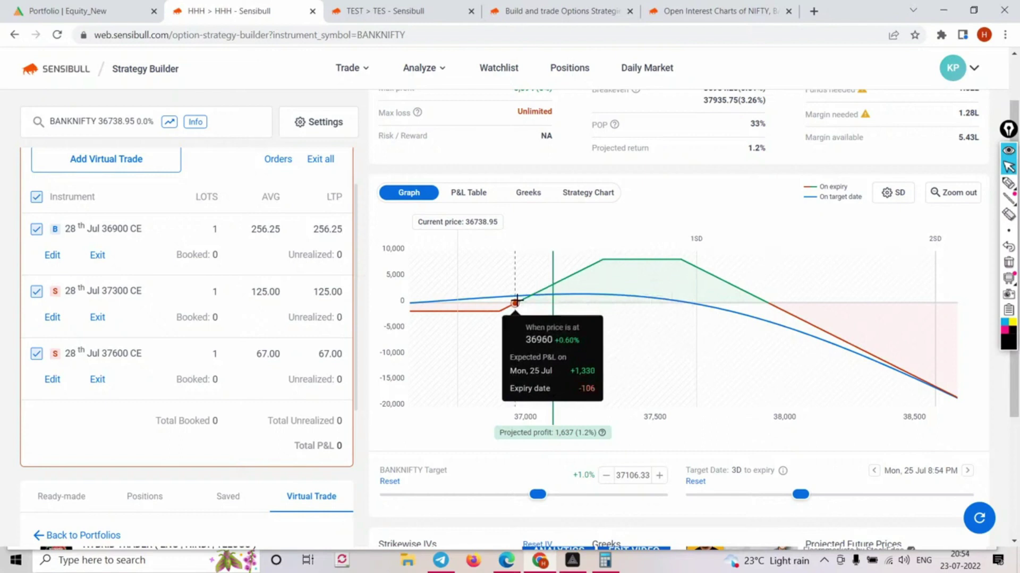
scroll(710, 211, up, 2)
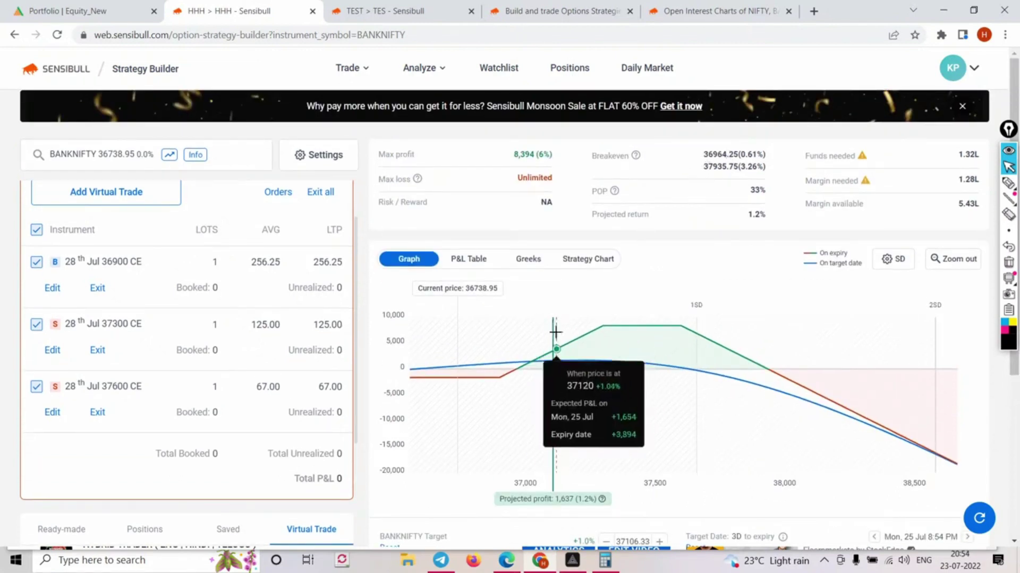
mouse_move(553, 322)
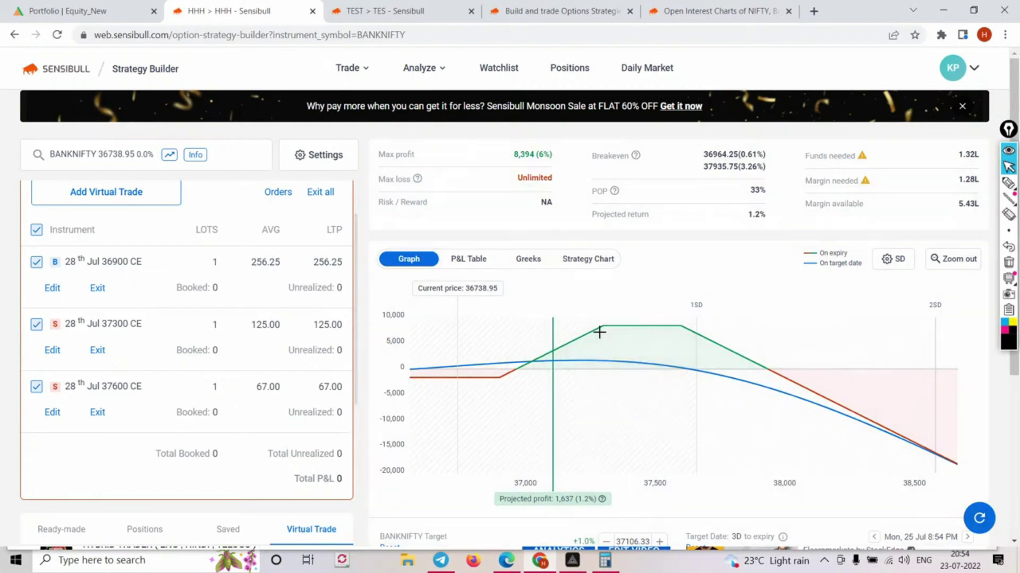
mouse_move(598, 332)
click(952, 258)
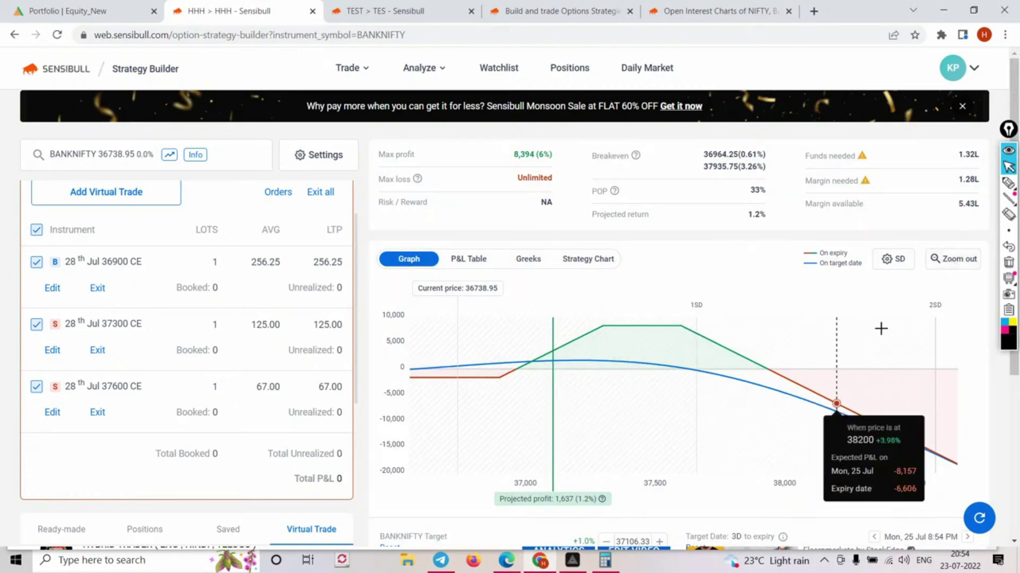
click(973, 259)
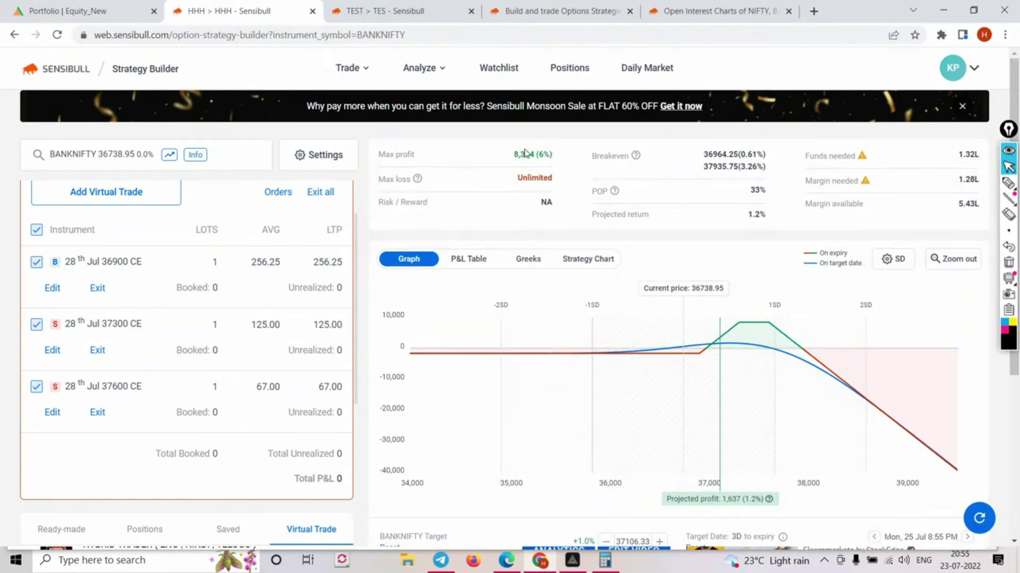
- Examine the payoff plateau and highlight the upper breakeven's percentage
mouse_move(771, 324)
drag(743, 169, 759, 170)
mouse_move(742, 333)
- Draft a virtual adjustment selling one lot of 28 Jul 36900 CE and buying one of 37000 CE, comparing the payoff without and with it
scroll(173, 281, up, 2)
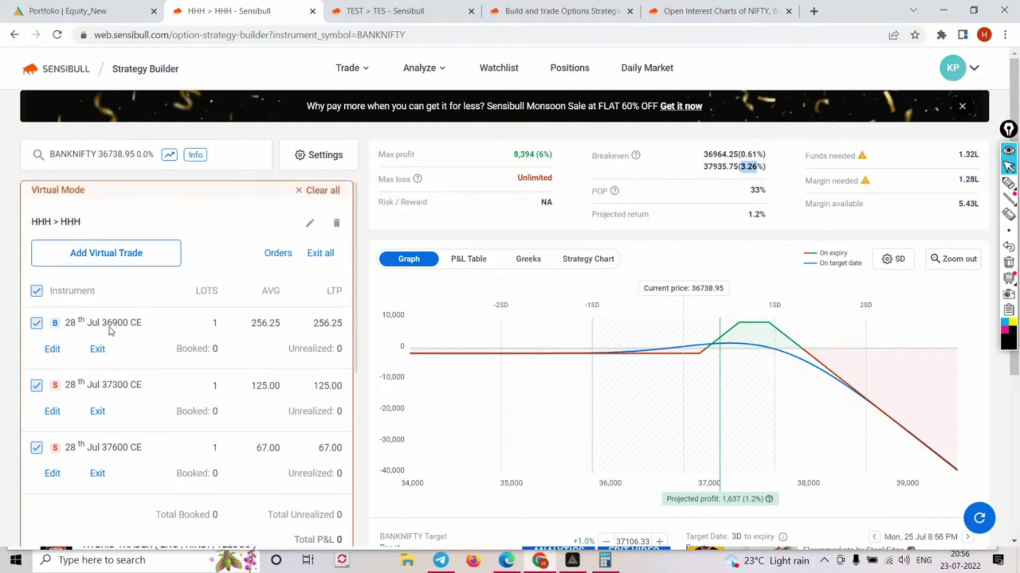
click(127, 259)
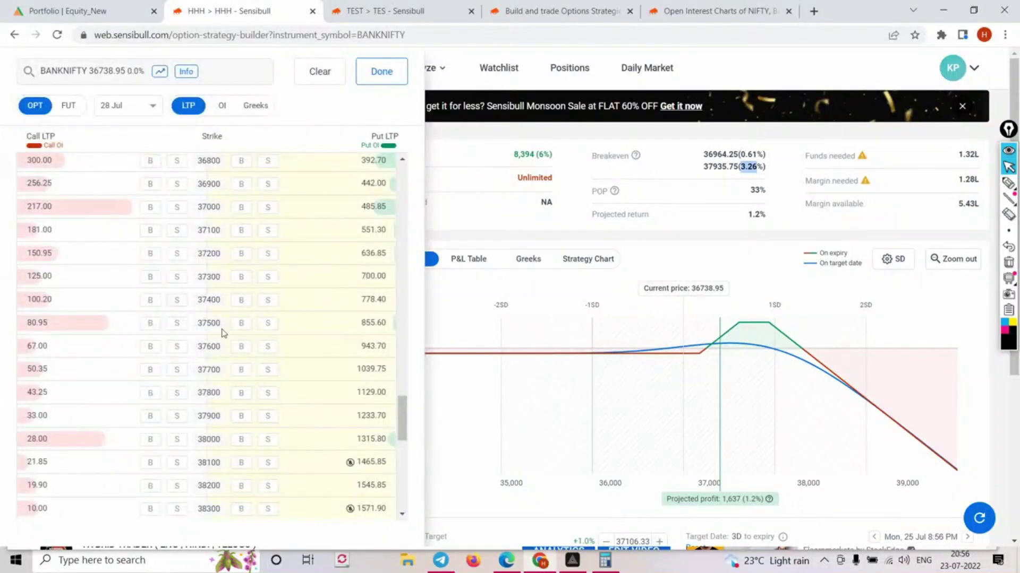
scroll(207, 347, up, 3)
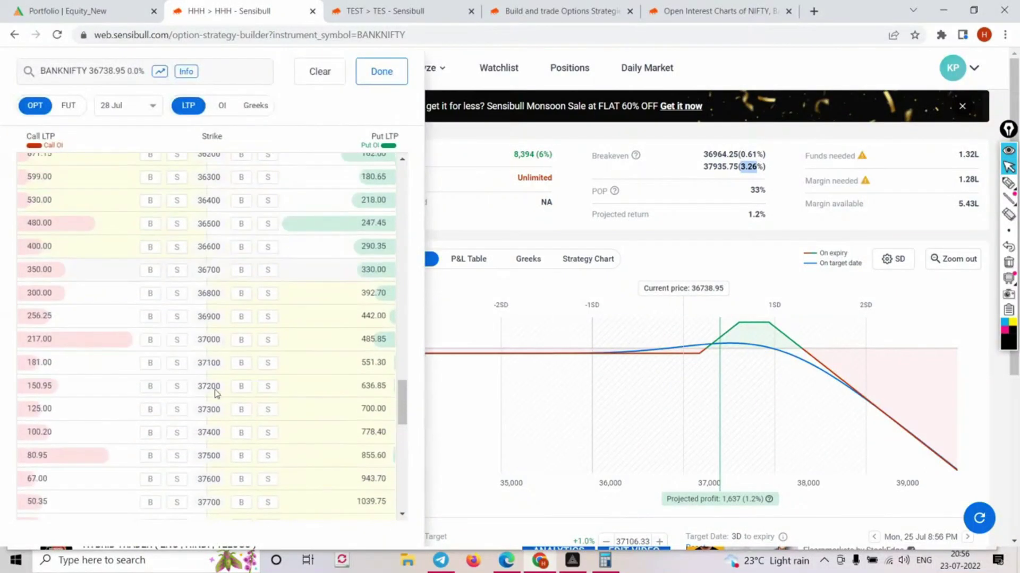
click(178, 317)
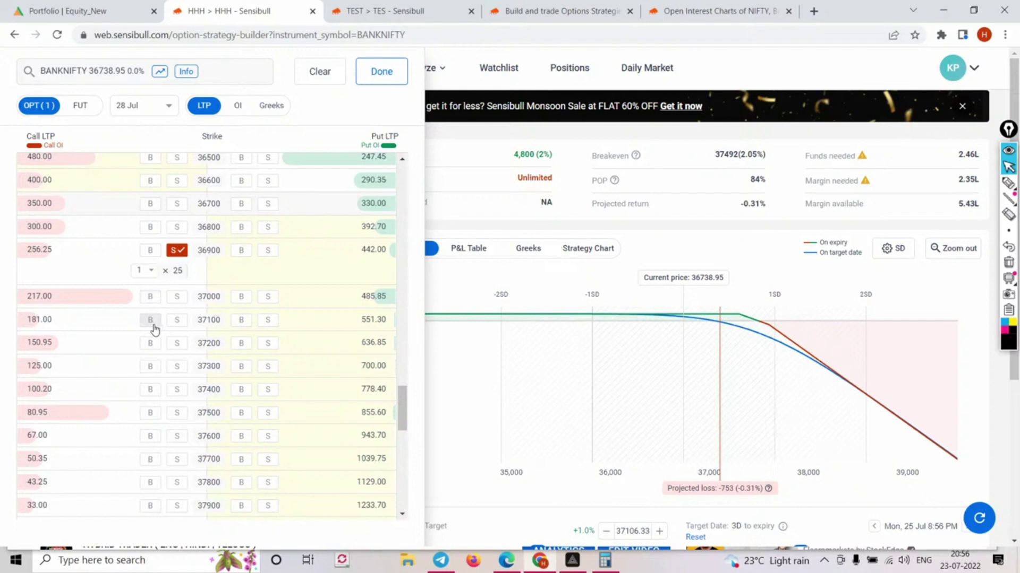
click(150, 297)
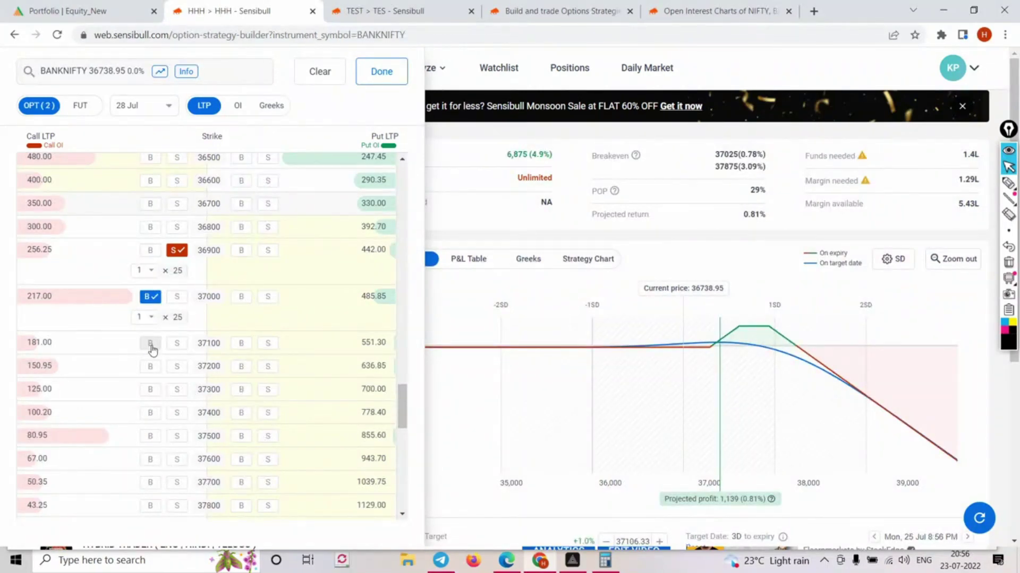
click(380, 73)
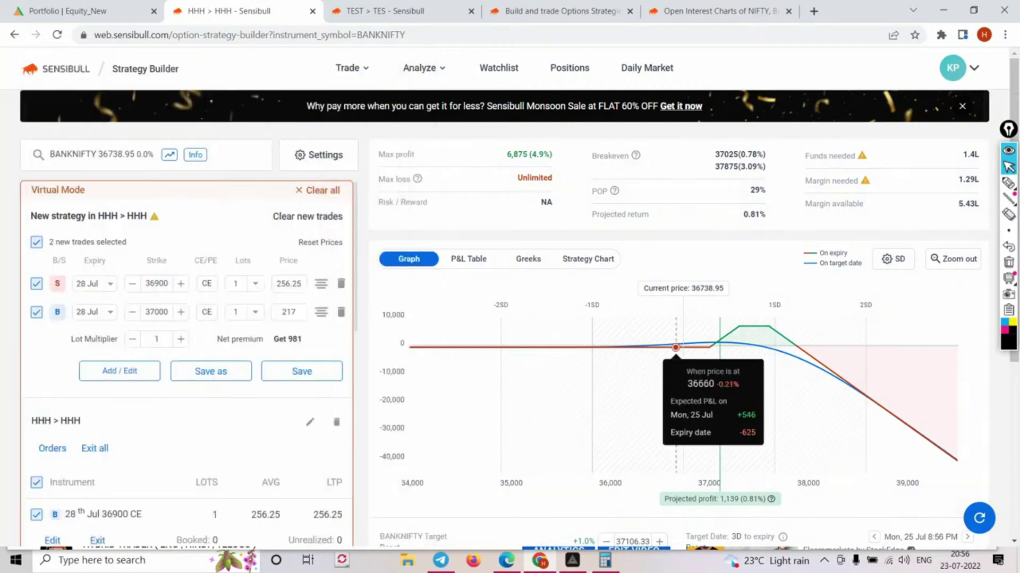
click(39, 245)
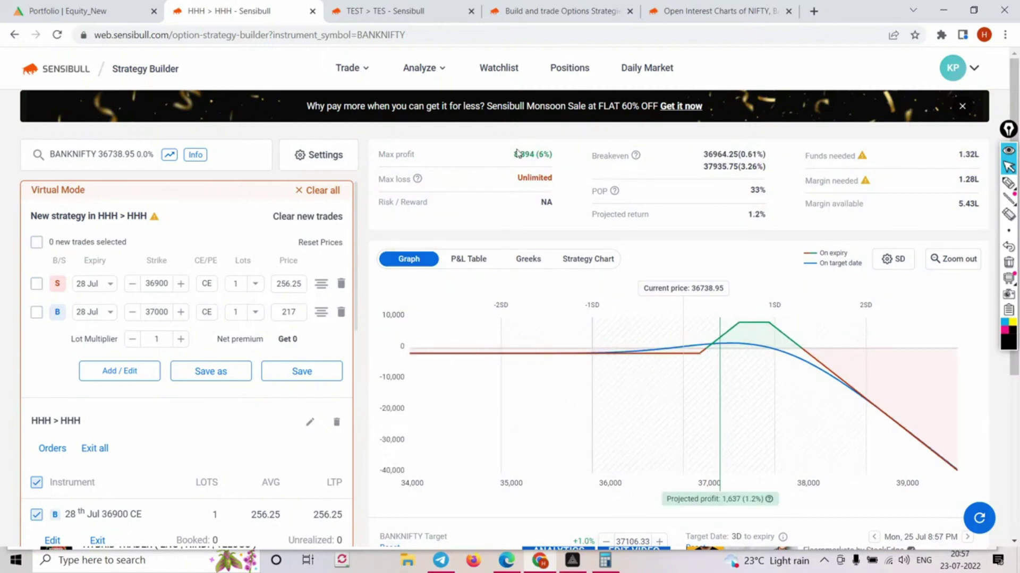
click(36, 247)
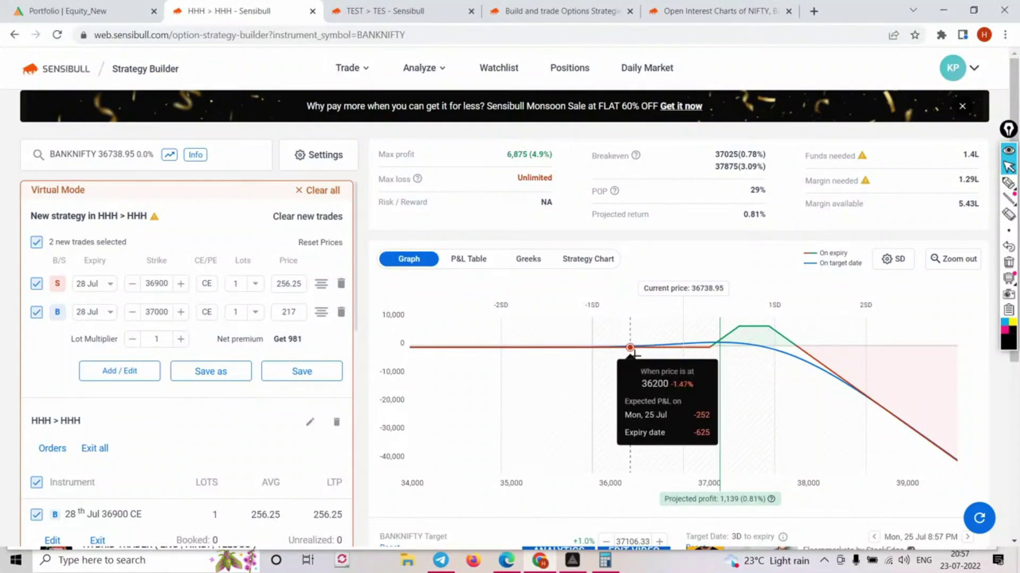
- Raise the BANKNIFTY target to 37290.02 (+1.5%) and save the two new trades into the HHH strategy
scroll(645, 519, down, 1)
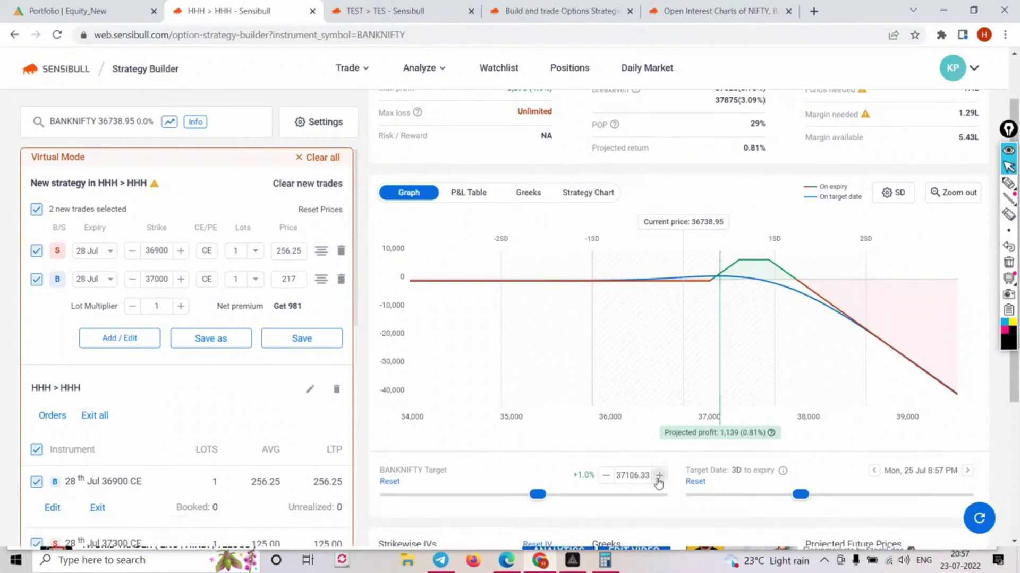
click(660, 476)
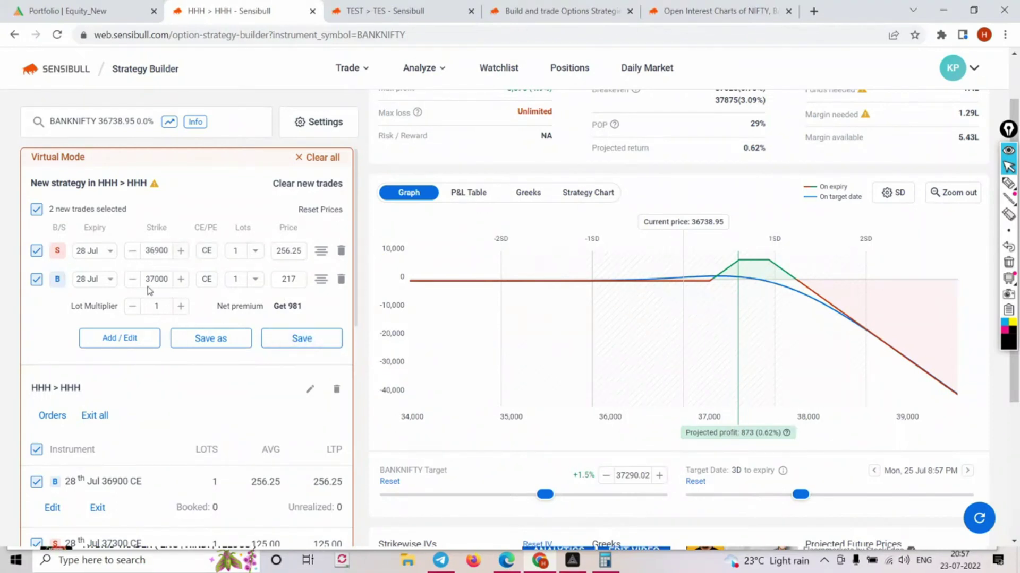
click(310, 343)
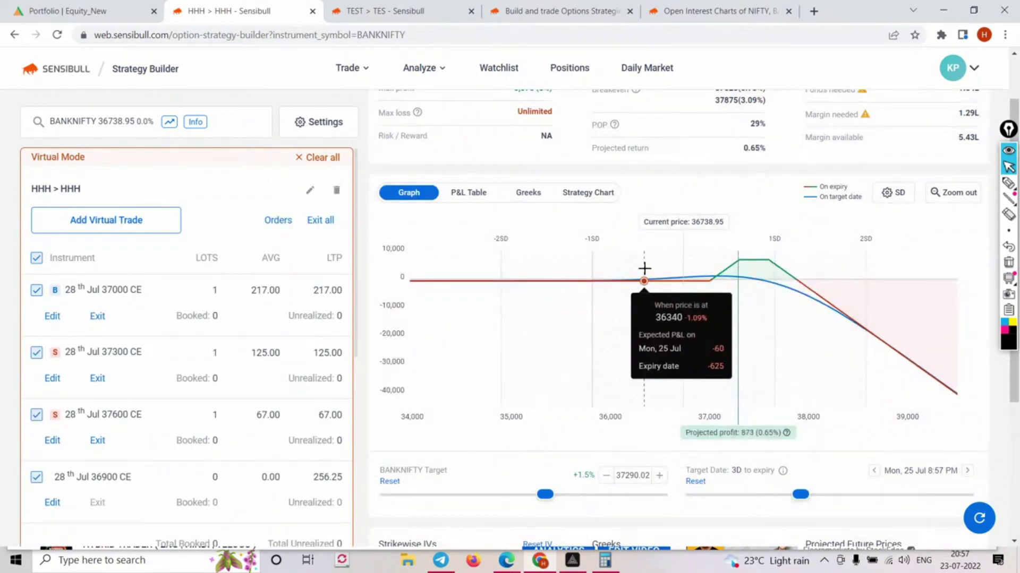
- Review the adjusted strategy by highlighting the upper breakeven's percentage and checking the orders behind the 36900 CE and 37000 CE positions
scroll(531, 175, up, 1)
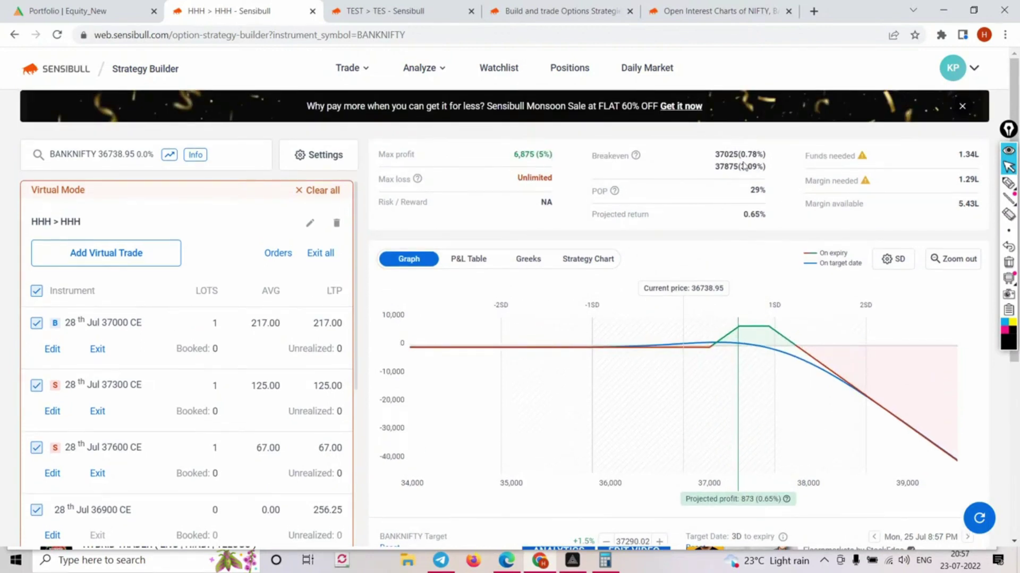
drag(741, 170, 766, 168)
scroll(99, 521, down, 1)
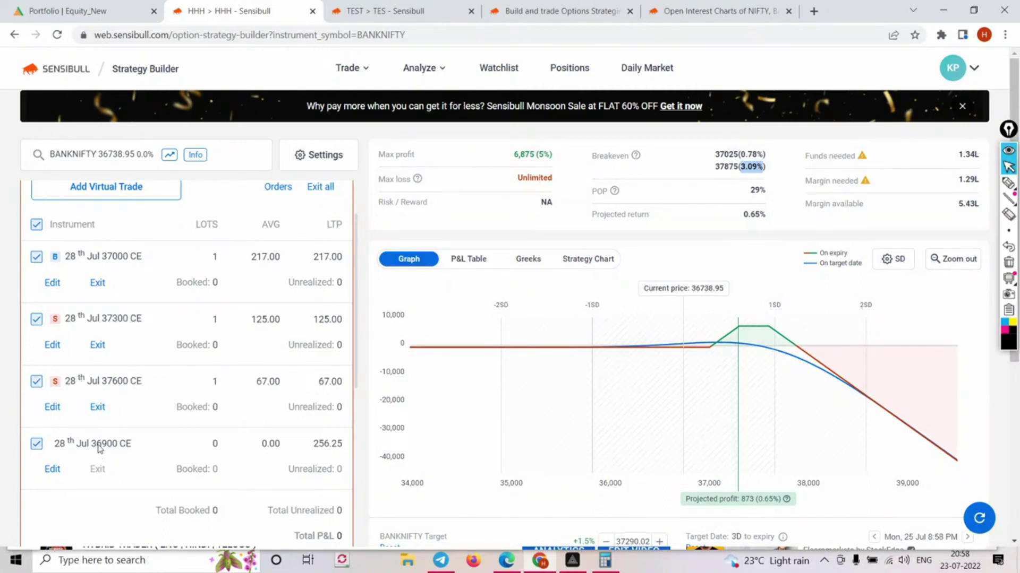
click(53, 469)
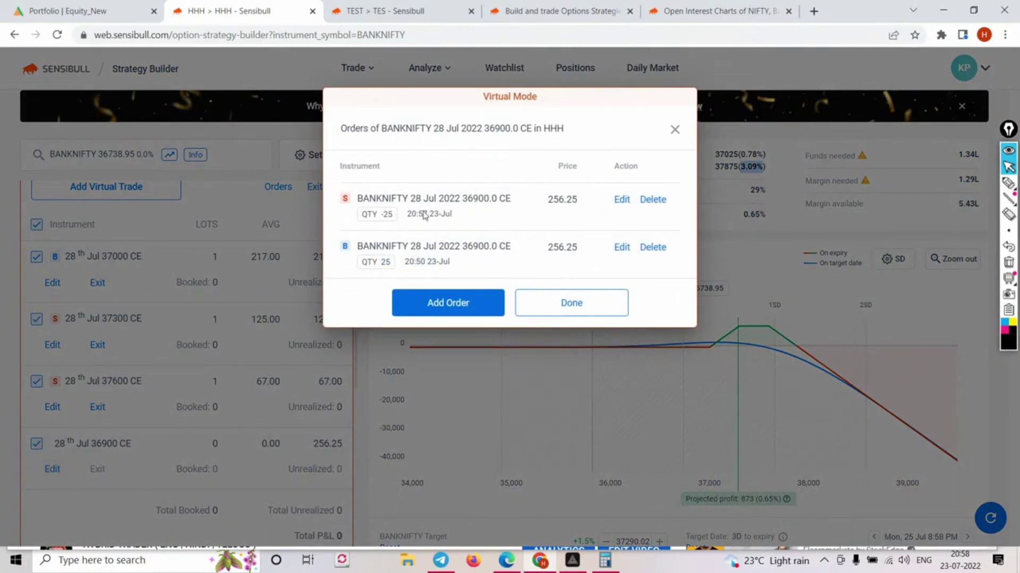
click(675, 130)
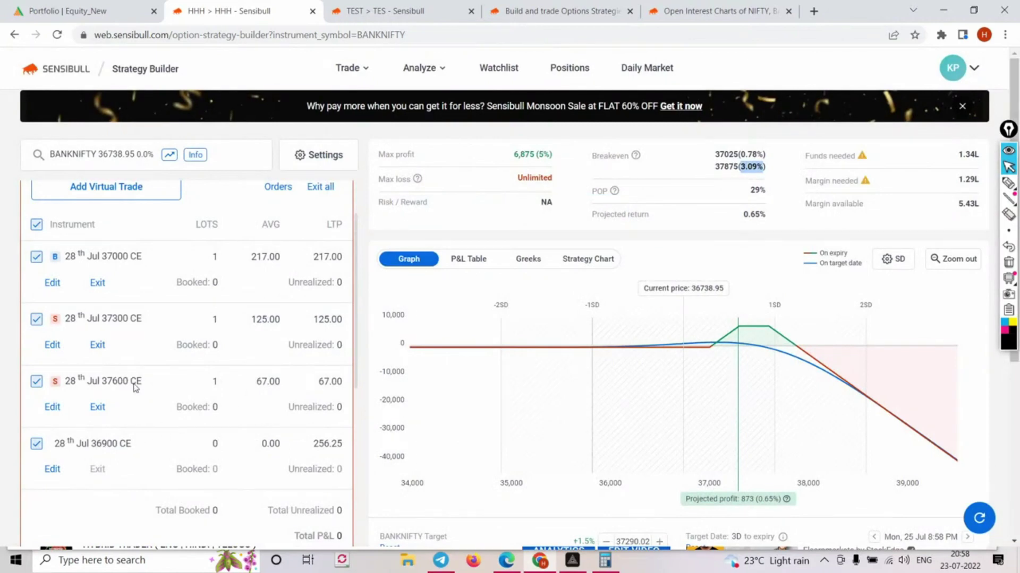
scroll(135, 388, up, 1)
scroll(136, 388, down, 1)
click(61, 287)
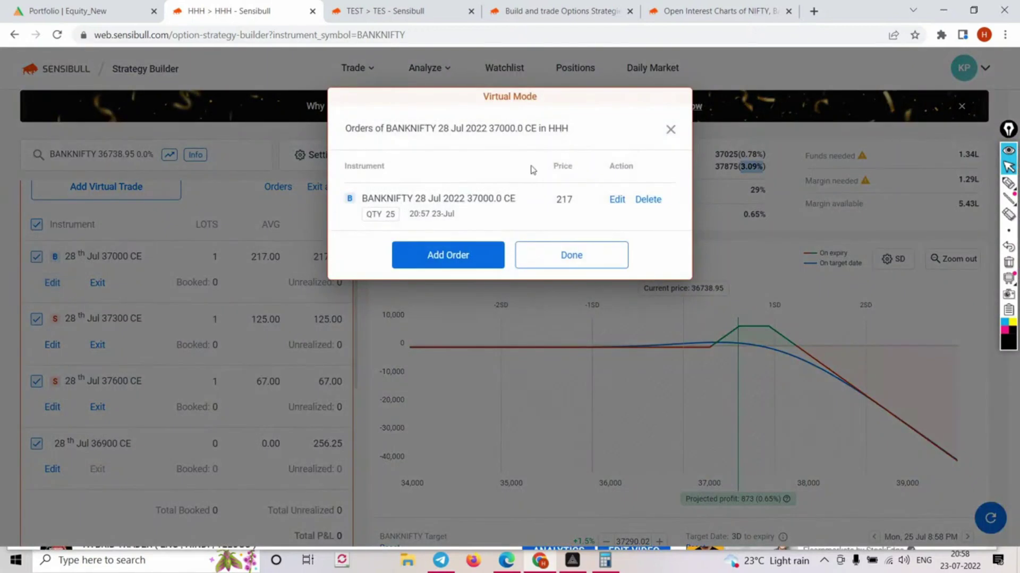
click(670, 130)
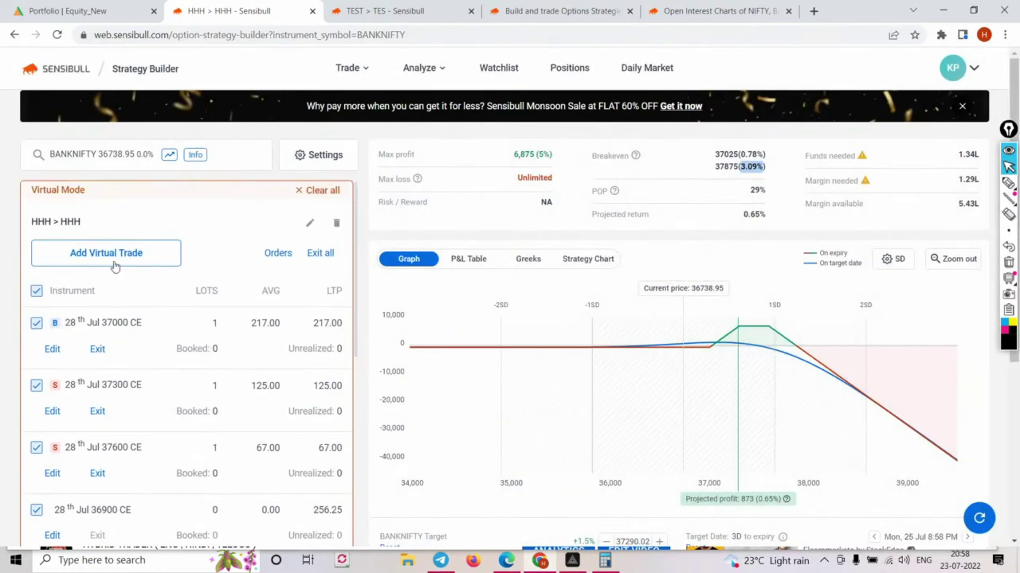
- Draft a second virtual adjustment that sells one lot of 28 Jul 37000 CE and buys one lot of 37100 CE
click(111, 254)
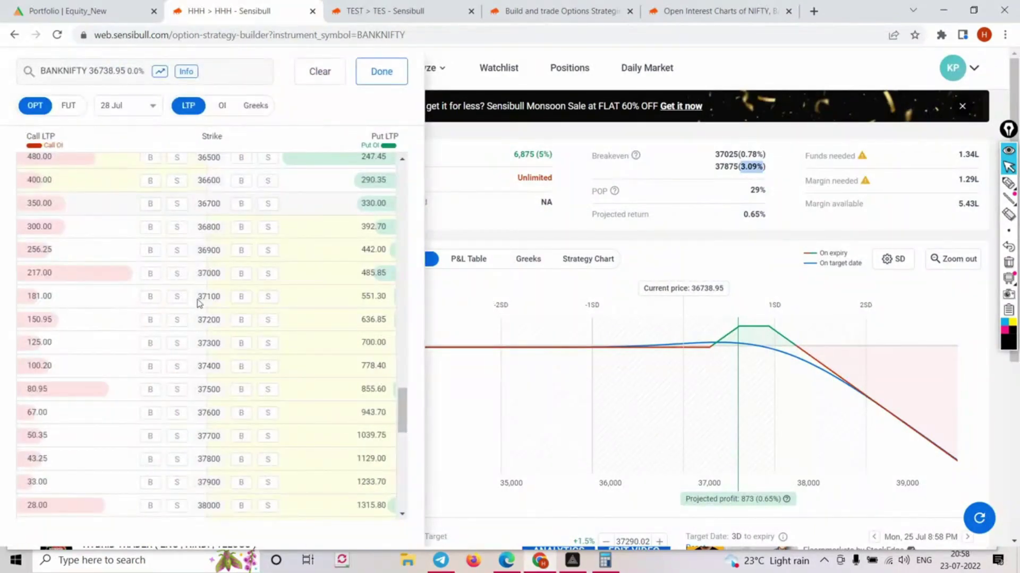
click(178, 275)
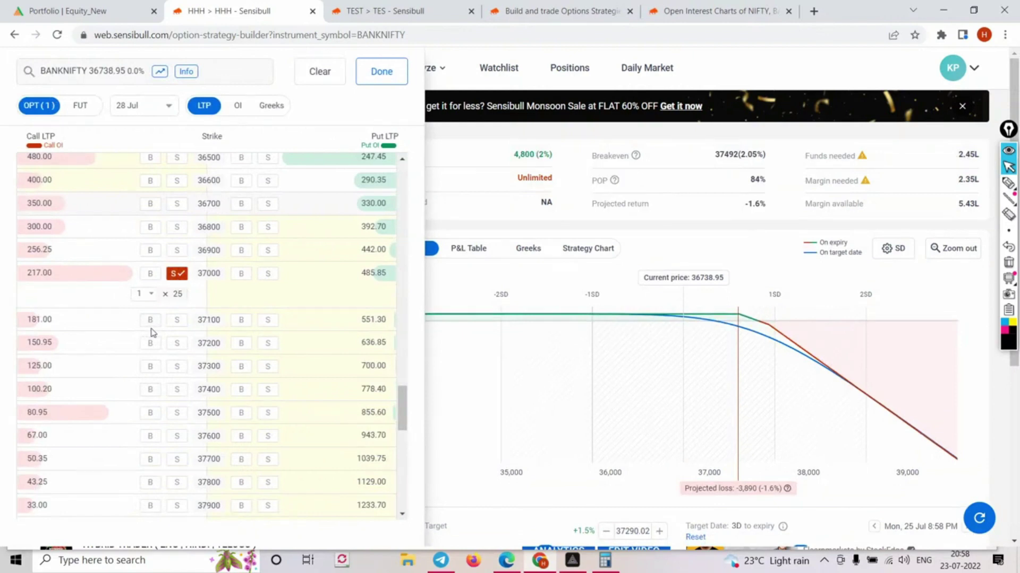
click(151, 320)
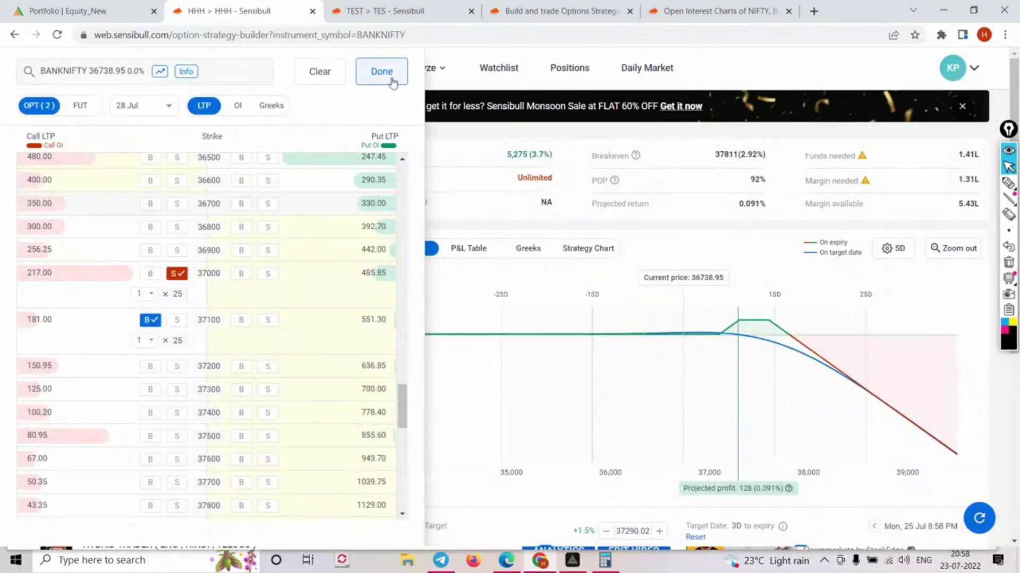
click(392, 80)
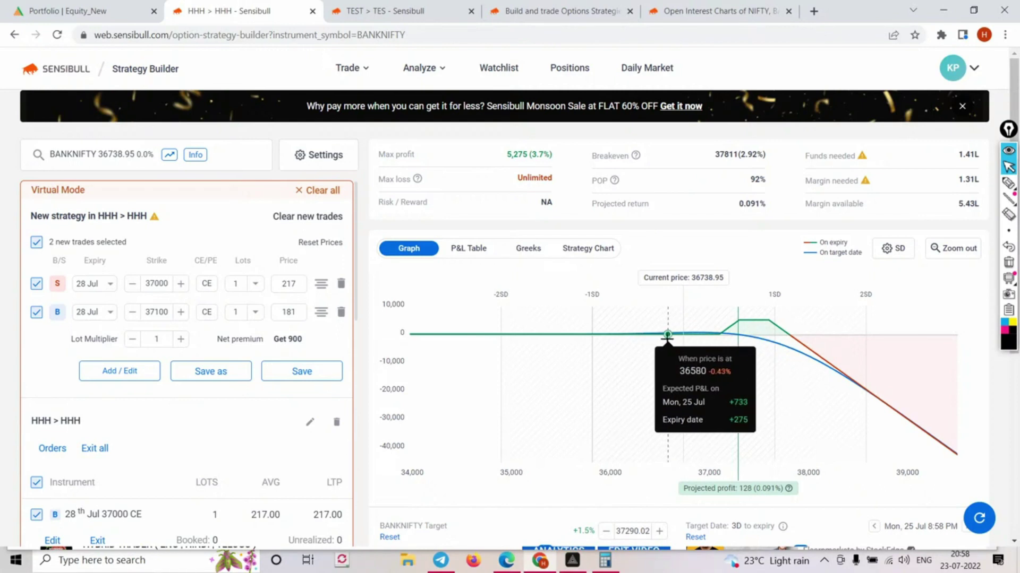
- Highlight the draft's maximum profit and examine the payoff peak at close range before restoring the graph's full price range
drag(505, 158, 553, 157)
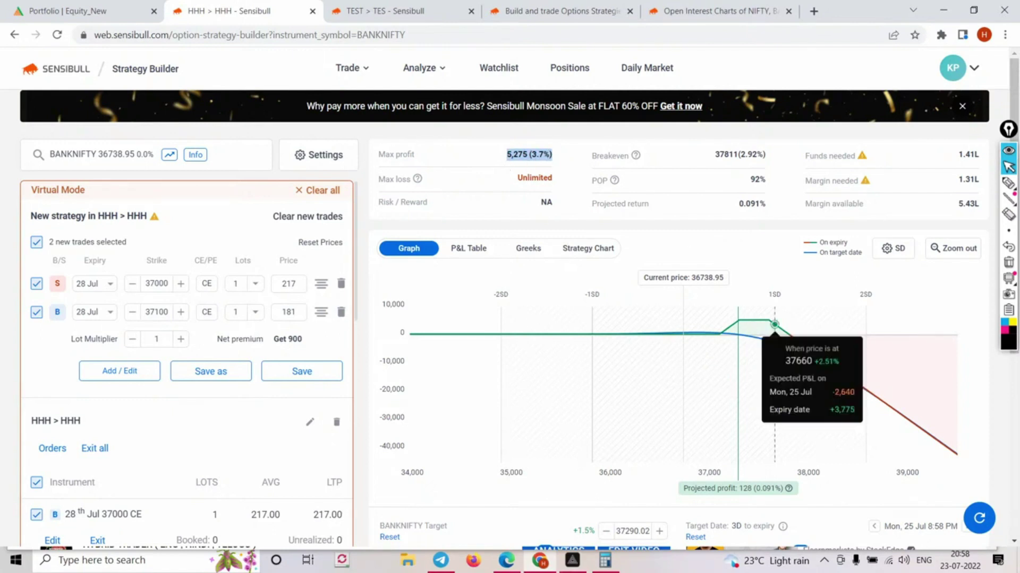
drag(693, 322, 847, 329)
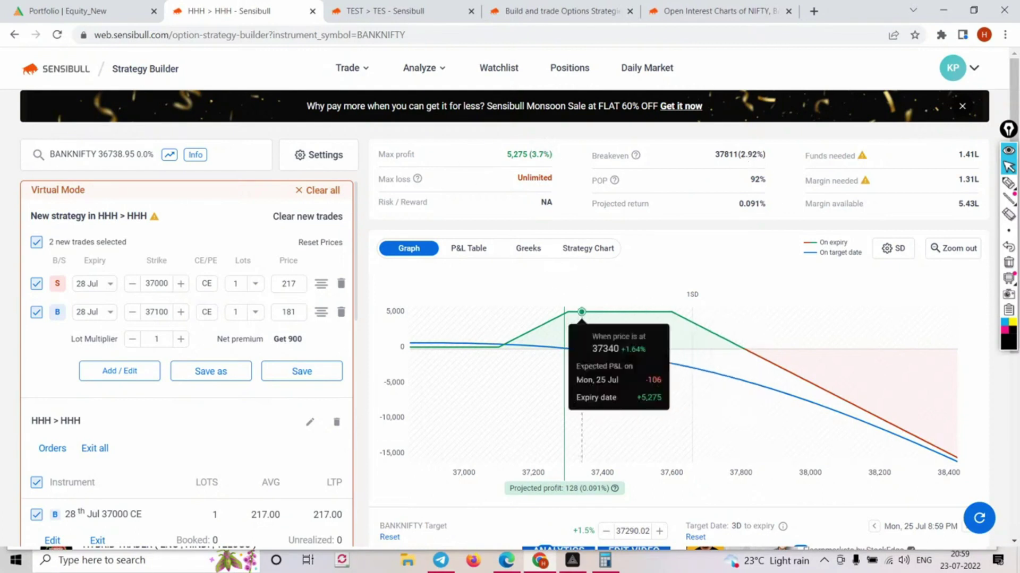
click(950, 249)
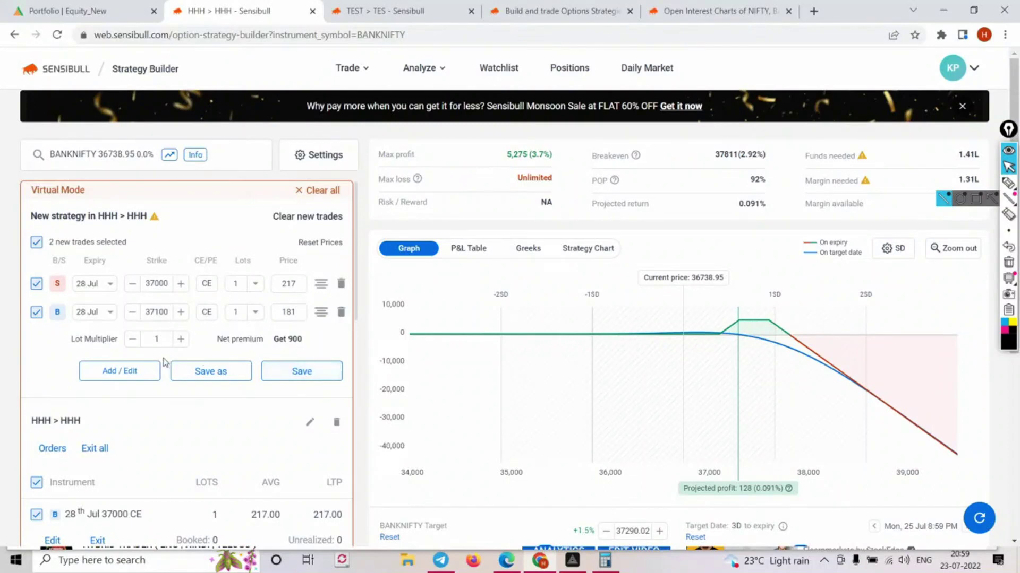
- Add a buy of one lot of 28 Jul 37600 CE to the drafted HHH adjustment
scroll(165, 363, down, 5)
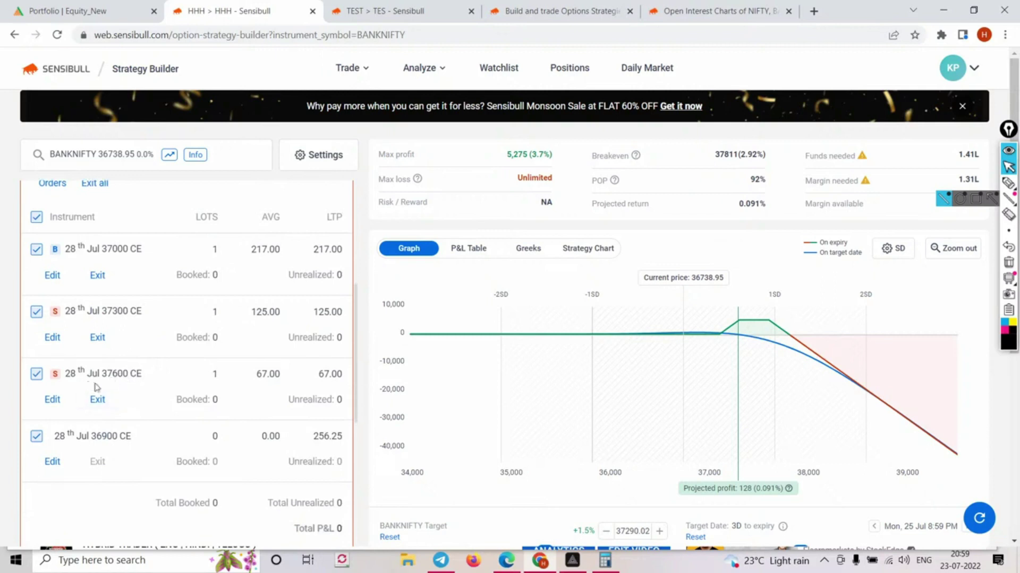
click(136, 376)
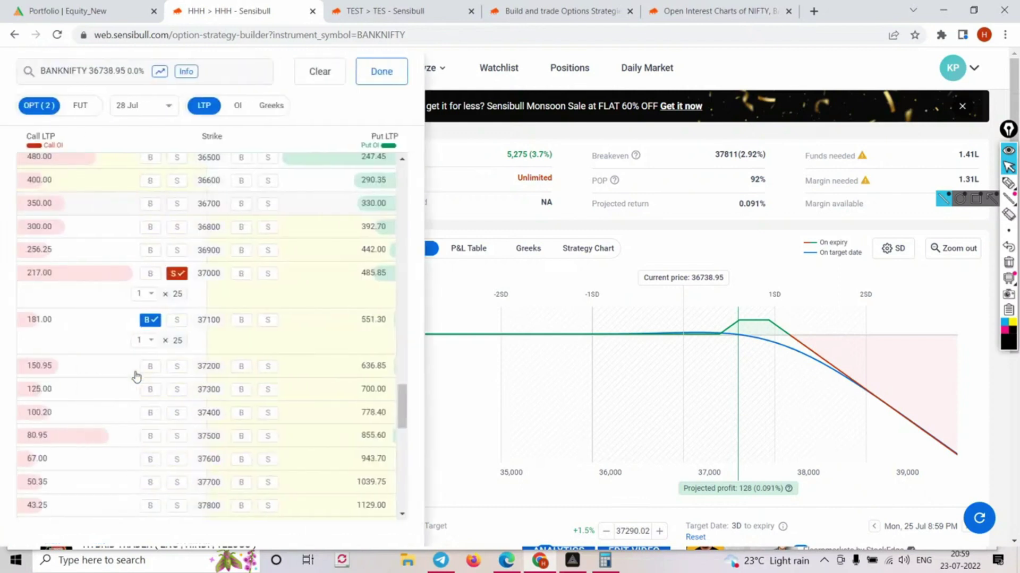
scroll(222, 380, down, 1)
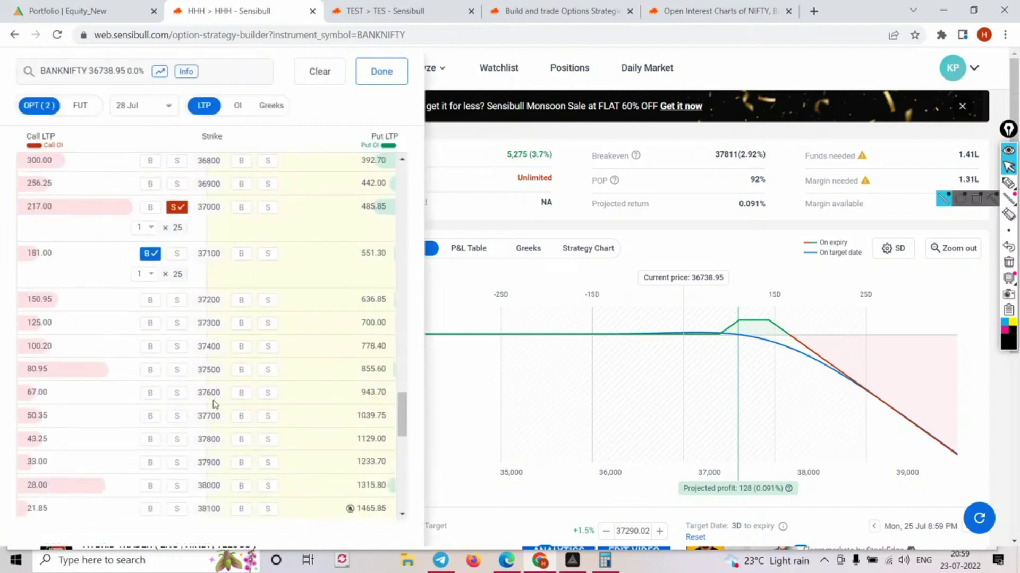
click(153, 395)
click(381, 71)
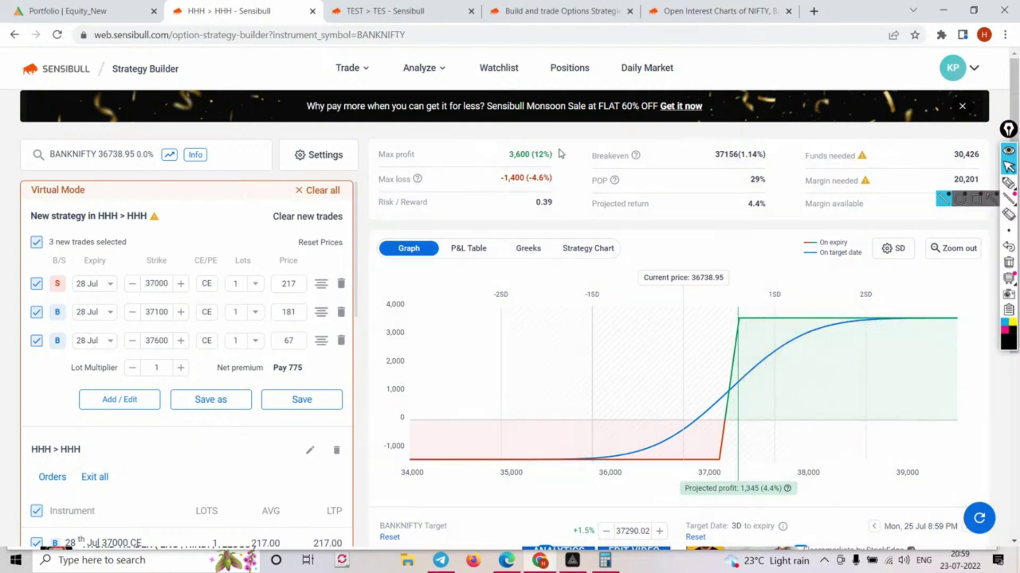
click(971, 196)
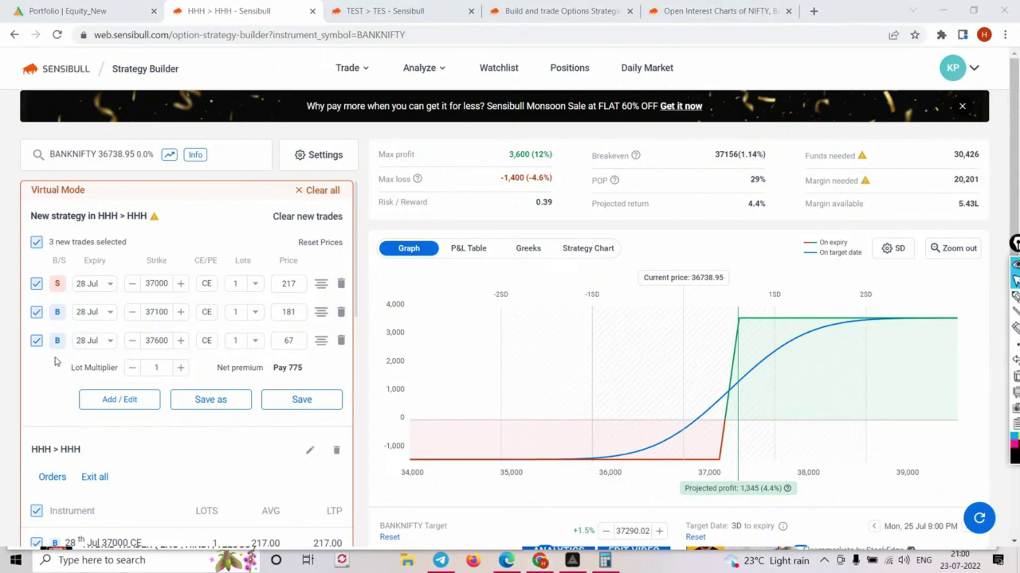
- Compare the payoff without and with the drafted 37600 CE buy, checking it against the existing HHH positions
click(36, 341)
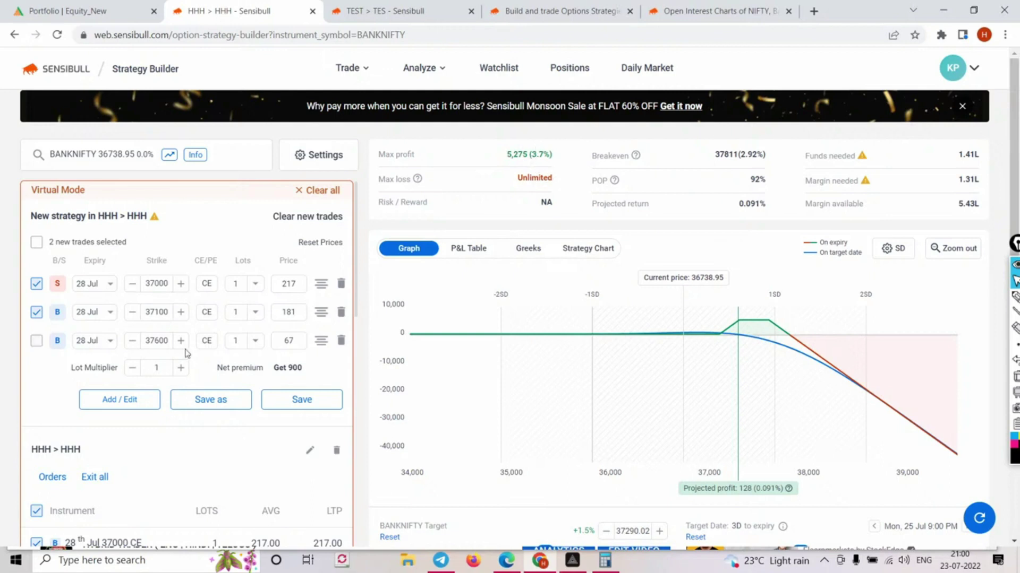
click(154, 399)
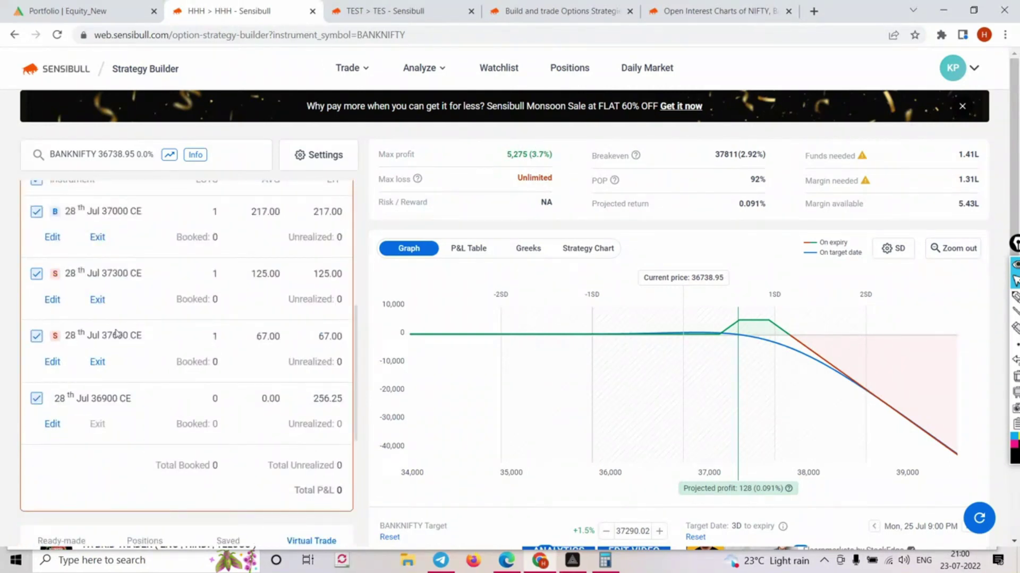
click(301, 266)
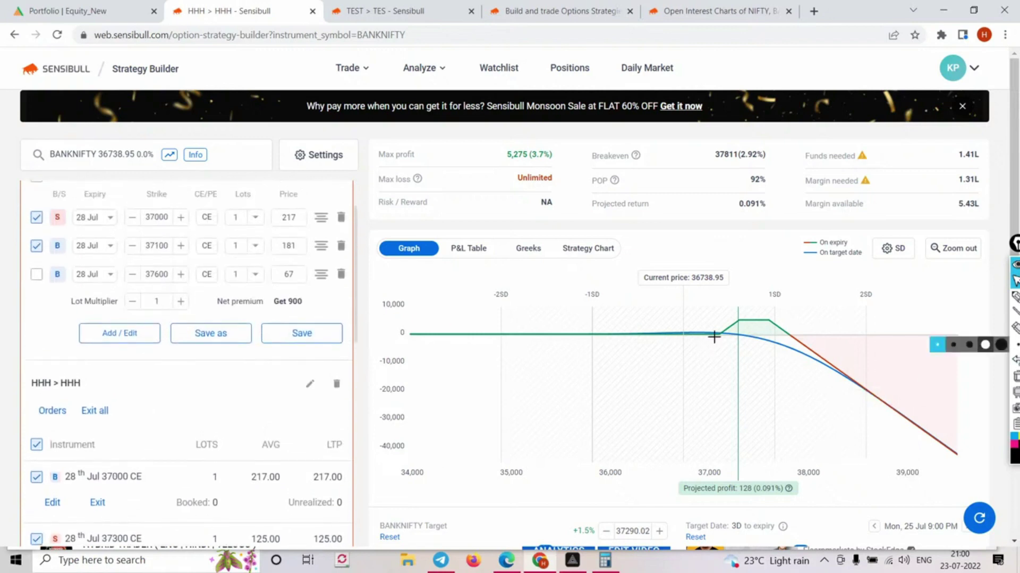
click(36, 275)
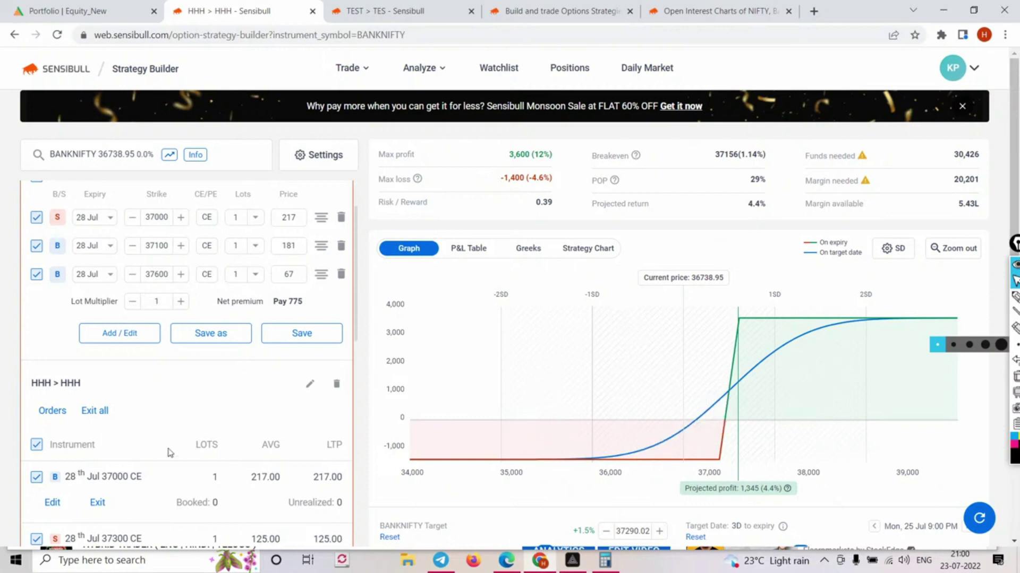
scroll(209, 333, up, 2)
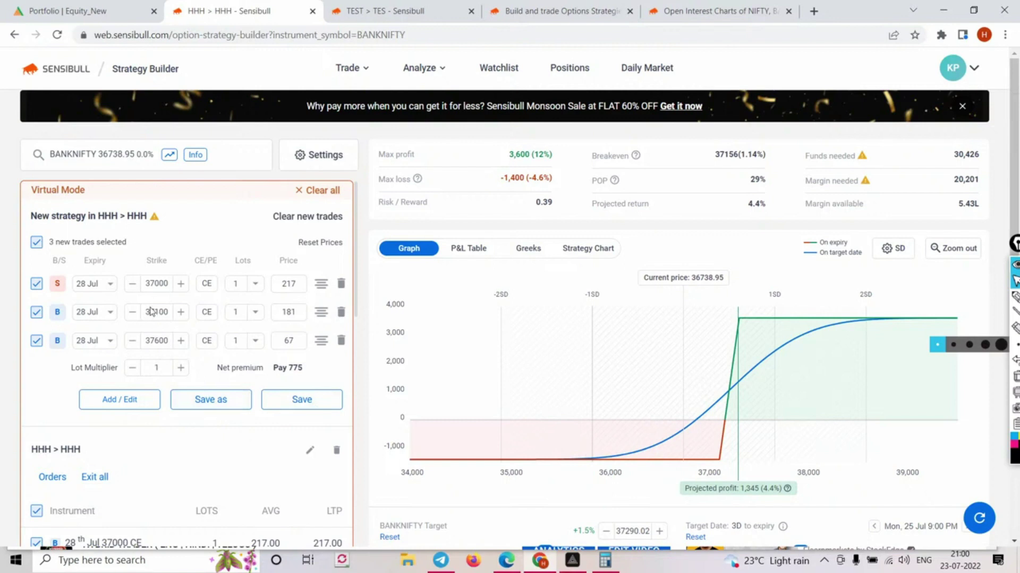
- Save the three new trades into the HHH strategy and raise the BANKNIFTY target to 37657.4 (+2.5%)
click(301, 402)
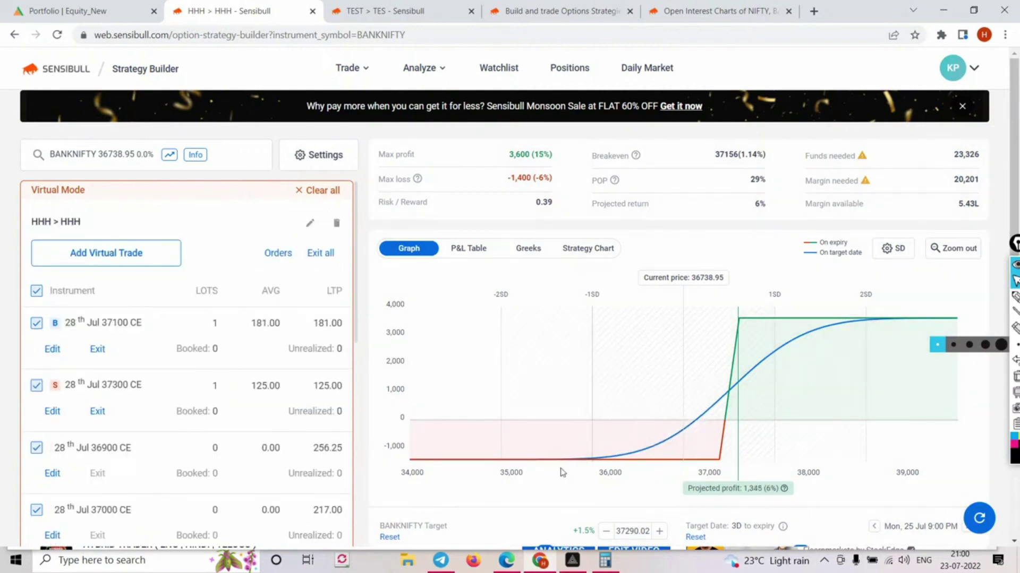
scroll(562, 472, down, 2)
click(659, 399)
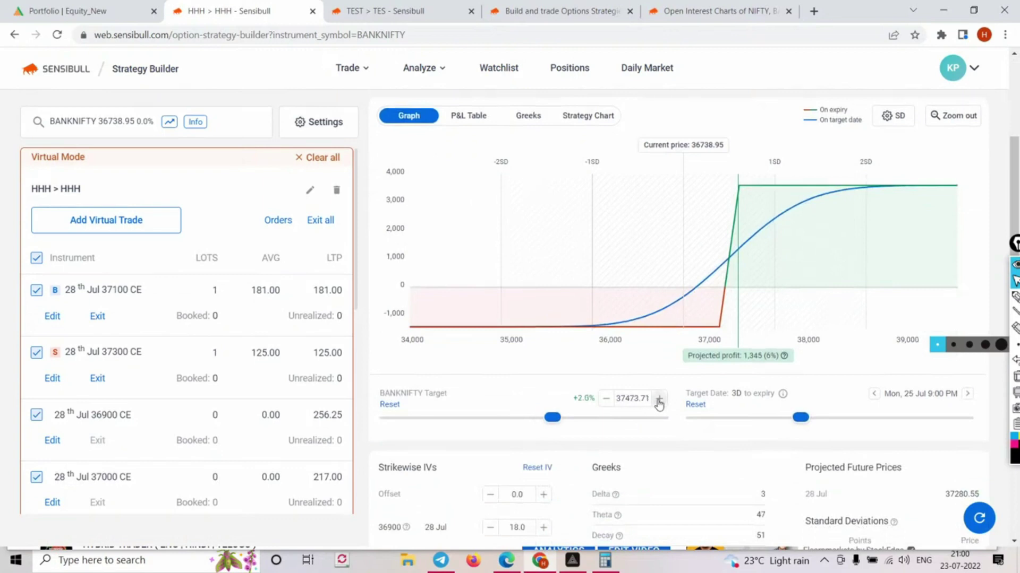
click(658, 399)
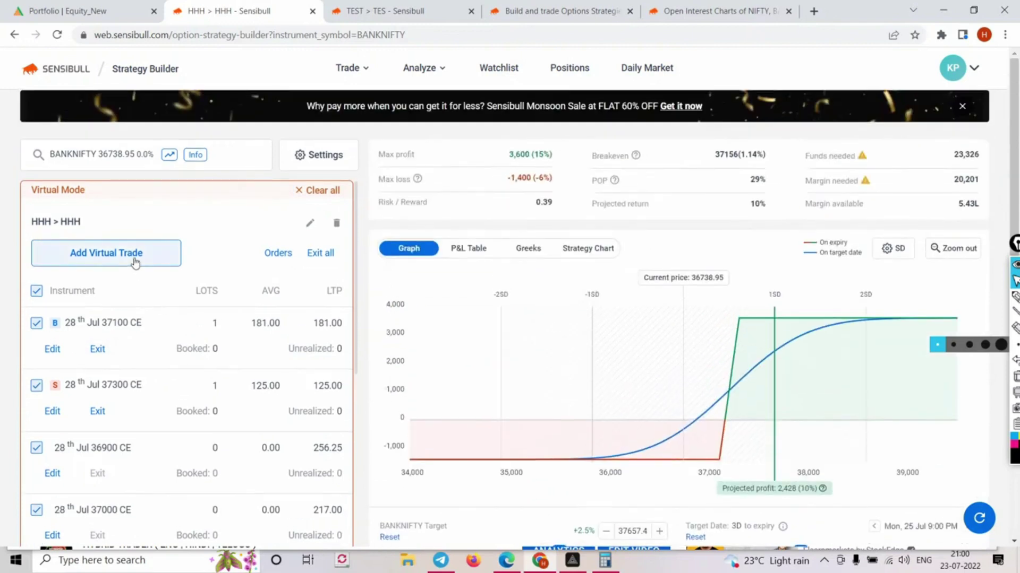
- Draft a virtual adjustment that sells one lot of 28 Jul 37100 CE and buys one lot of 37200 CE
click(136, 260)
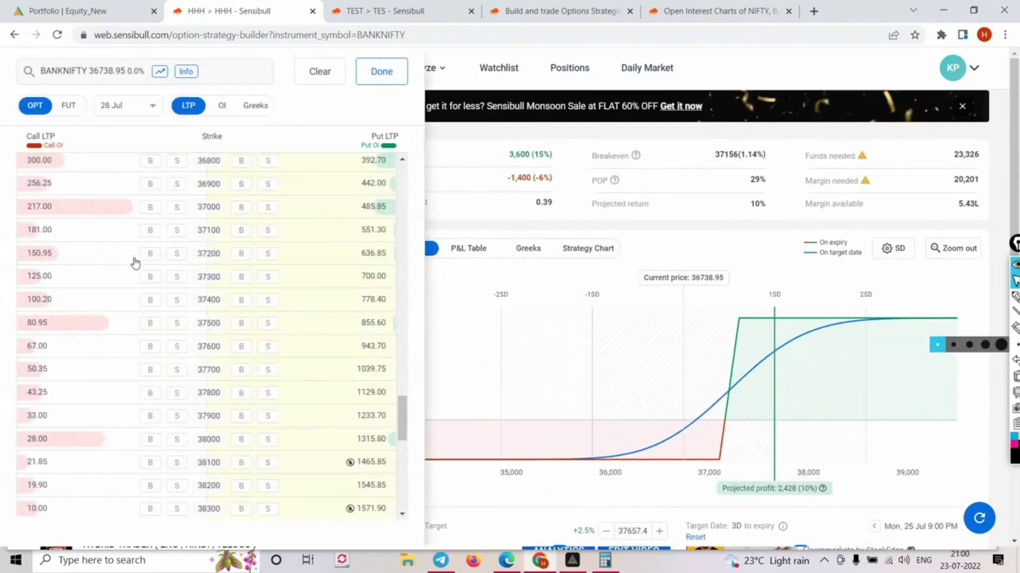
click(177, 231)
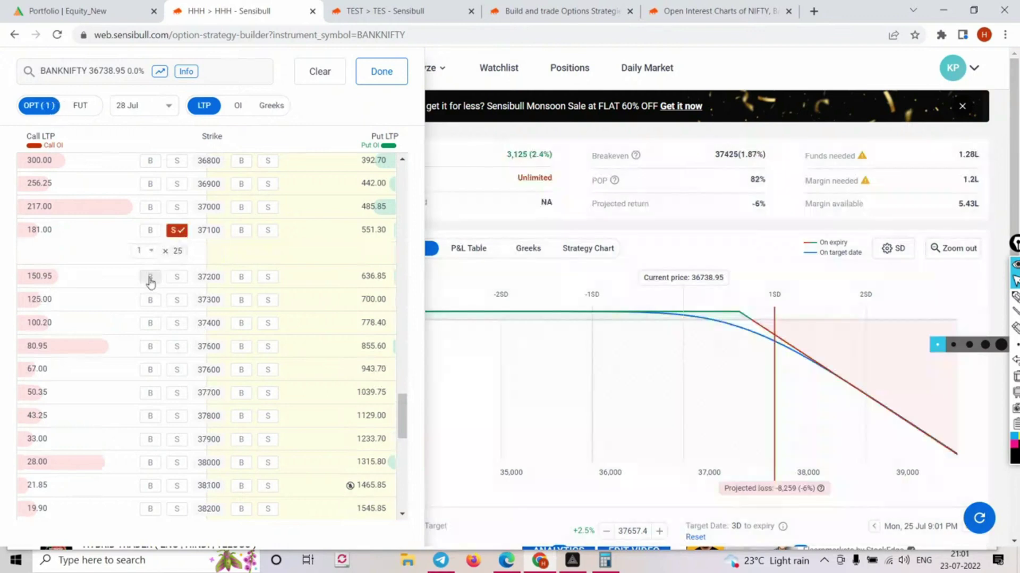
click(151, 277)
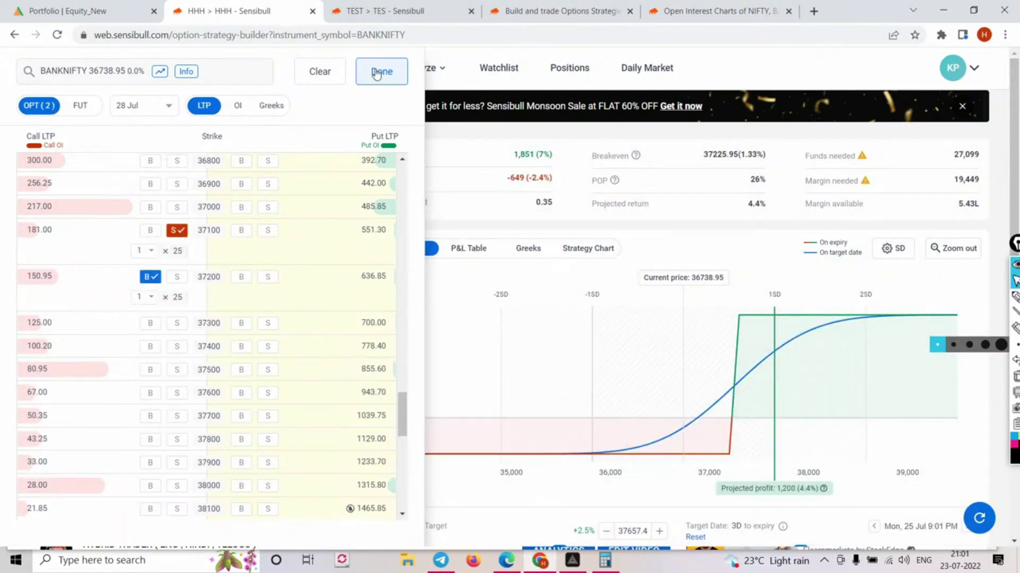
click(381, 72)
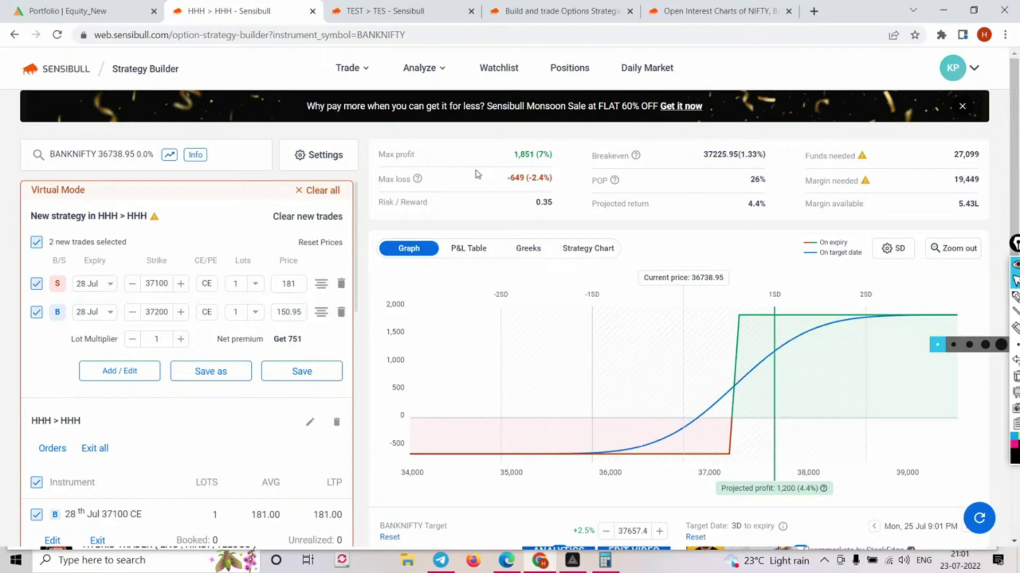
- Try the 37300 strike for the drafted bought call, compare it with the existing positions, and return the strike to 37200
click(181, 312)
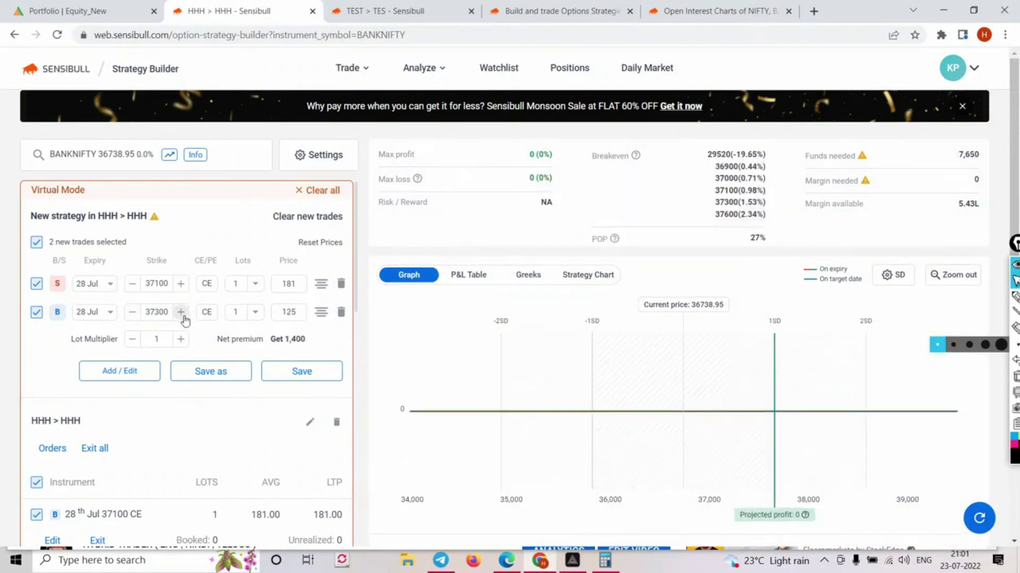
click(132, 314)
scroll(138, 424, down, 2)
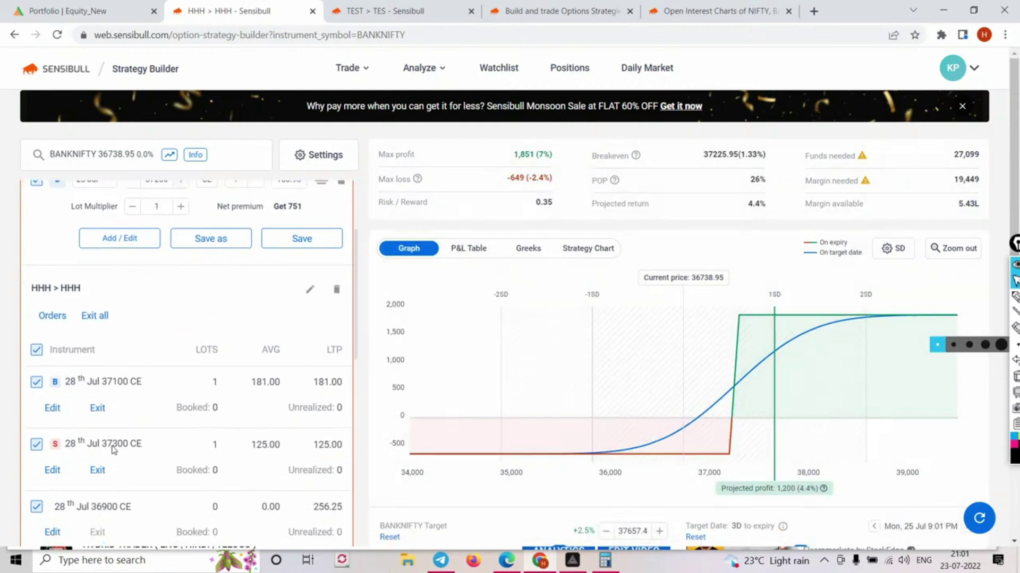
scroll(139, 372, up, 1)
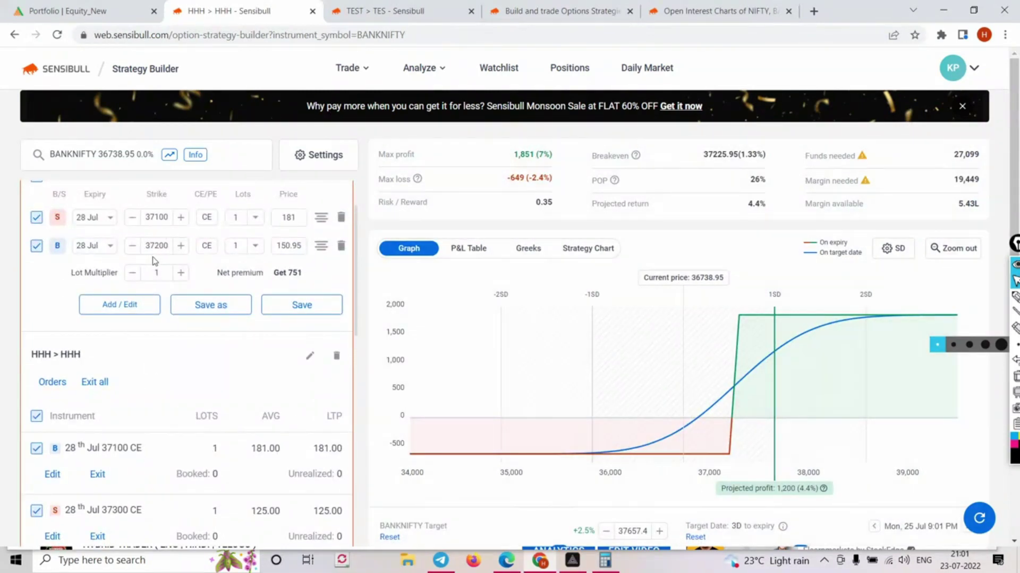
click(181, 246)
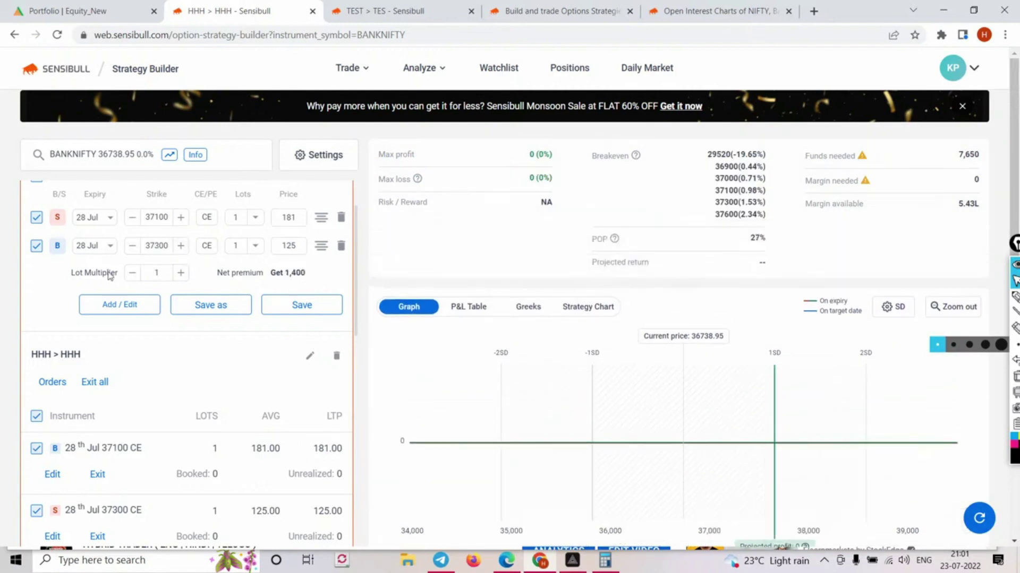
click(133, 245)
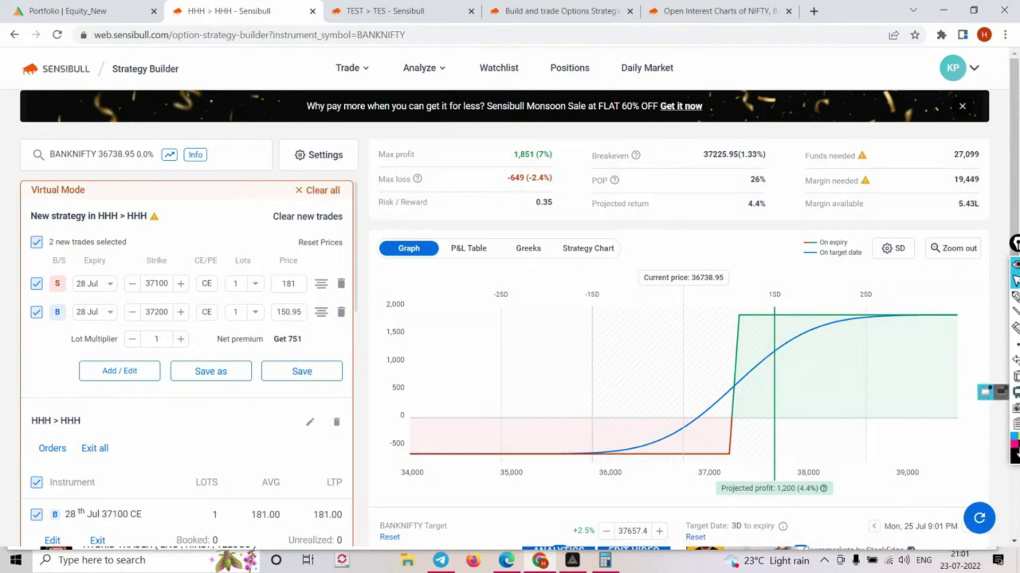
- Annotate the payoff graph with freehand pen marks near the current price and erase them
click(1014, 296)
mouse_move(658, 296)
mouse_down()
mouse_move(664, 348)
mouse_move(690, 331)
mouse_up()
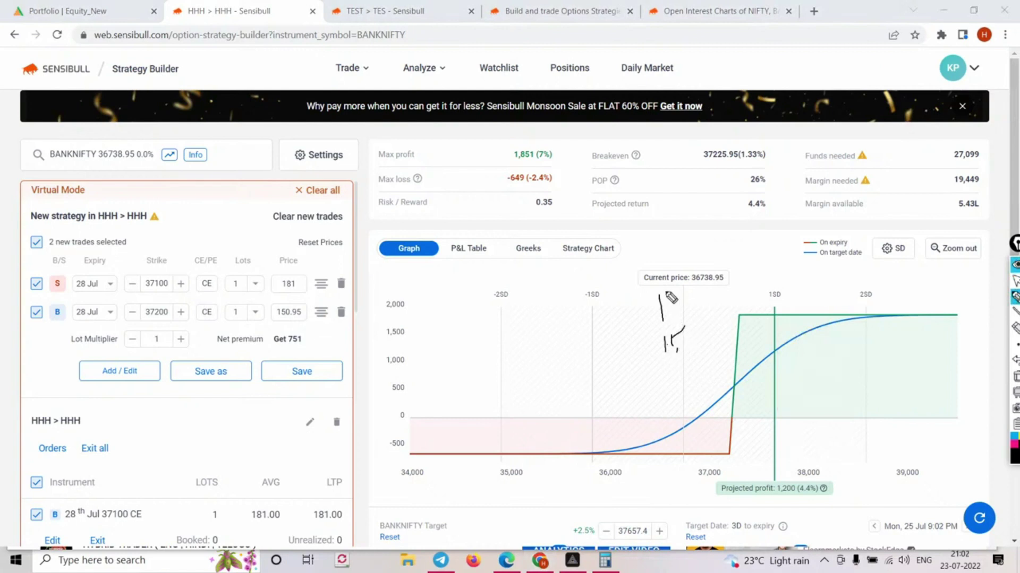
click(648, 269)
drag(555, 278, 586, 274)
key(ctrl+shift+1)
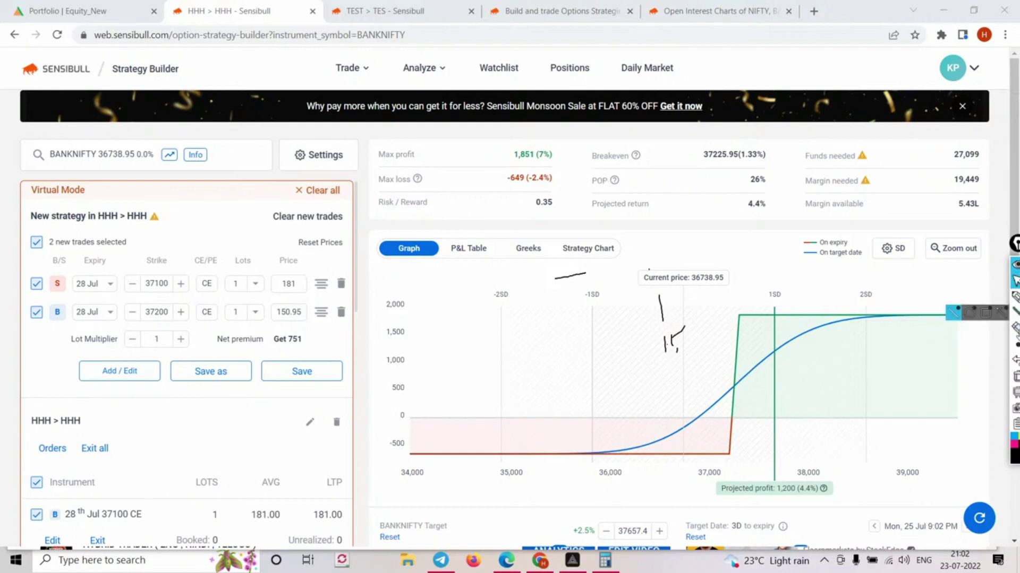
click(1015, 378)
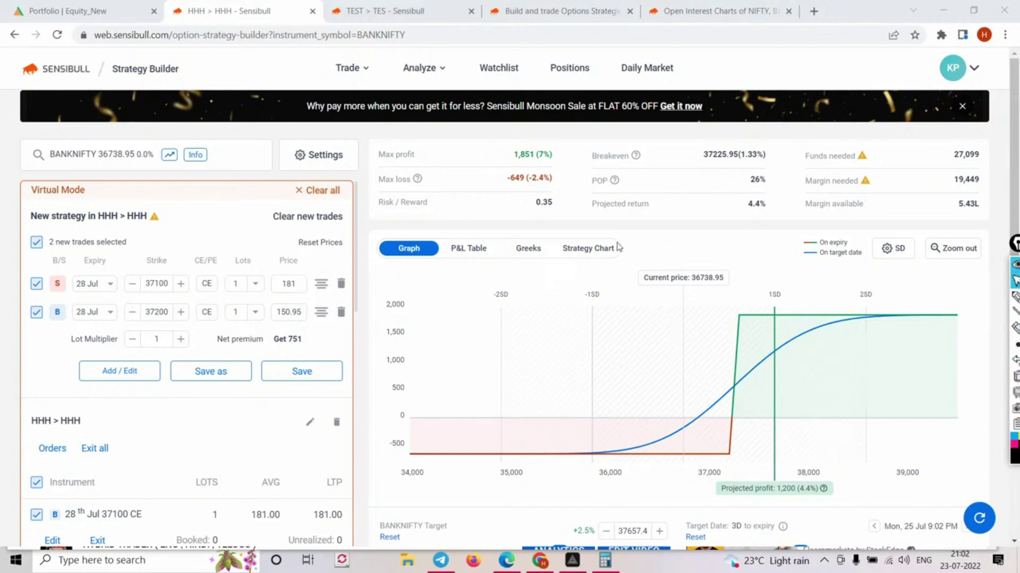
- Discard the drafted 37100 CE and 37200 CE trades and review the remaining HHH positions
scroll(588, 261, down, 1)
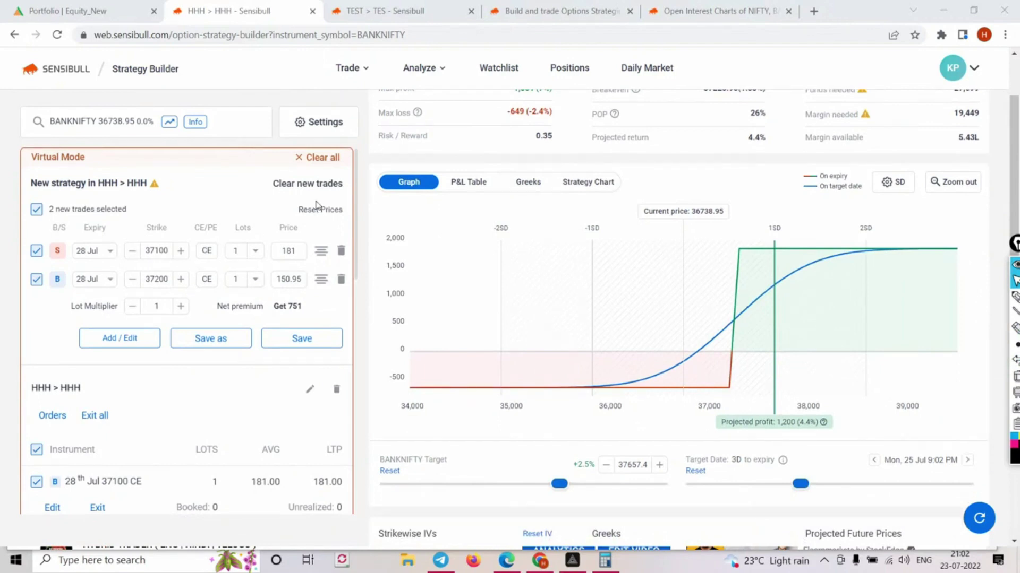
click(307, 183)
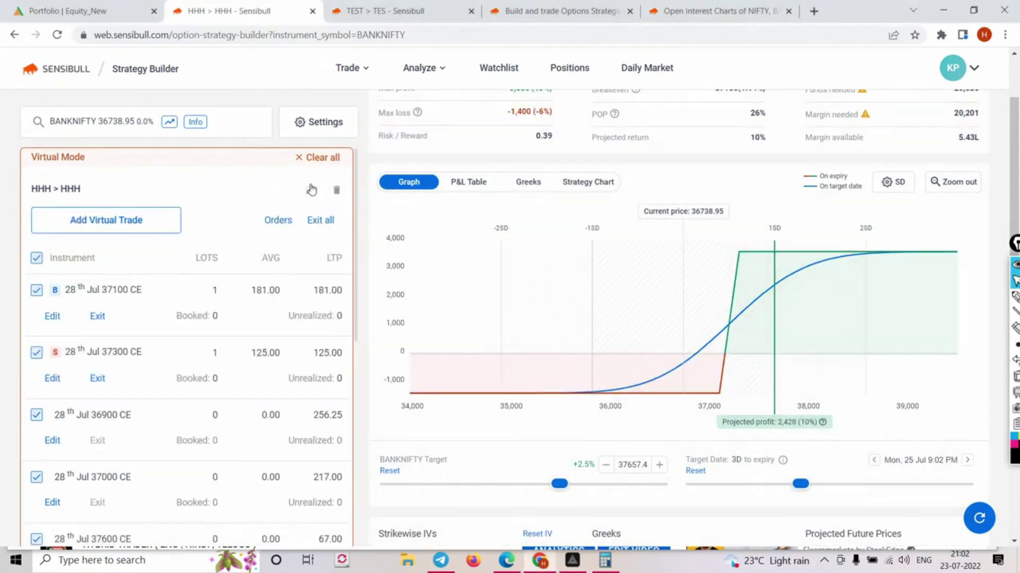
scroll(165, 285, down, 10)
scroll(164, 233, up, 9)
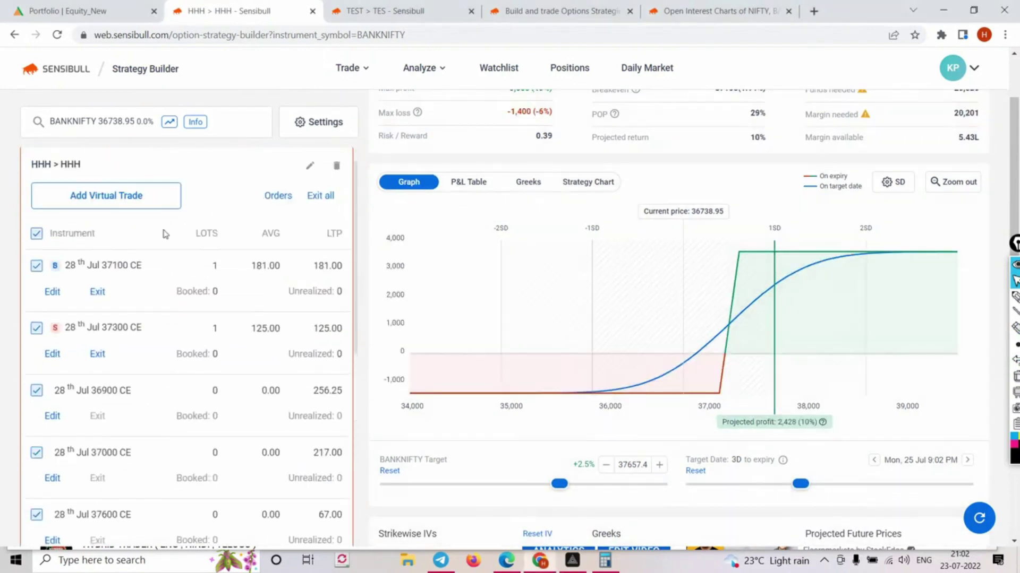
- Reopen the Strategy Builder for BANKNIFTY and start a new custom strategy from the 28 Jul option chain
mouse_move(344, 66)
click(276, 137)
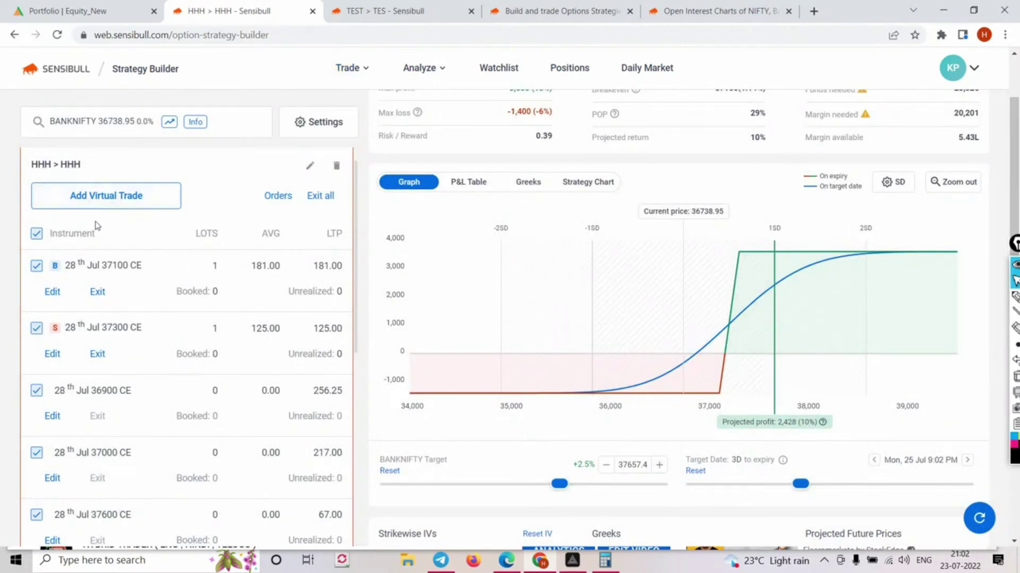
click(94, 127)
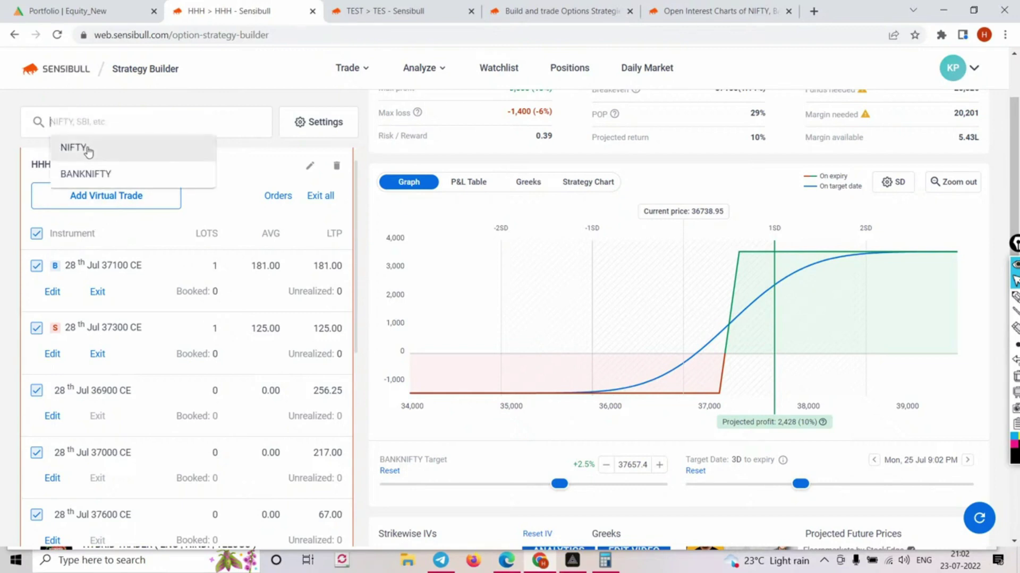
click(88, 173)
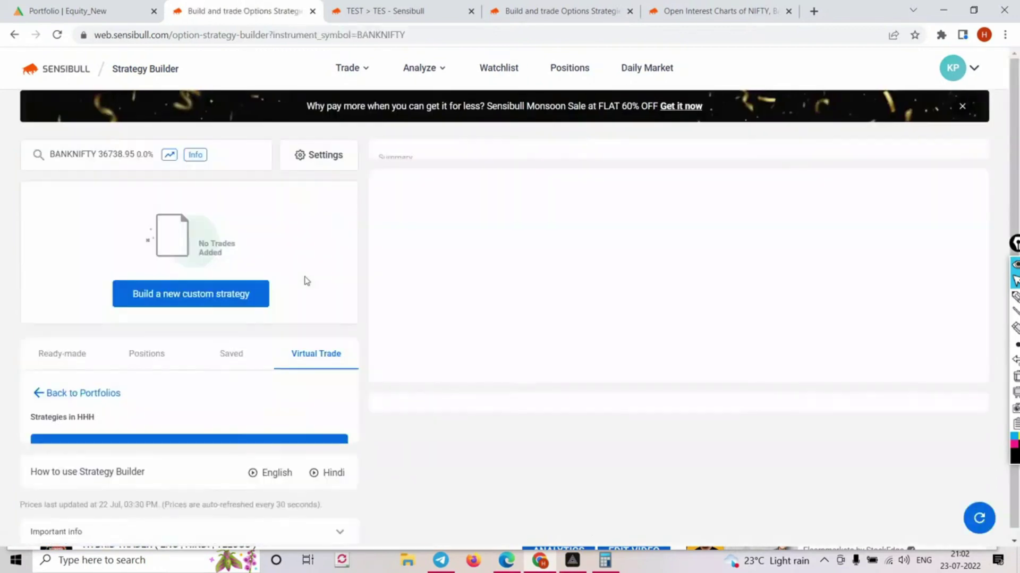
click(194, 294)
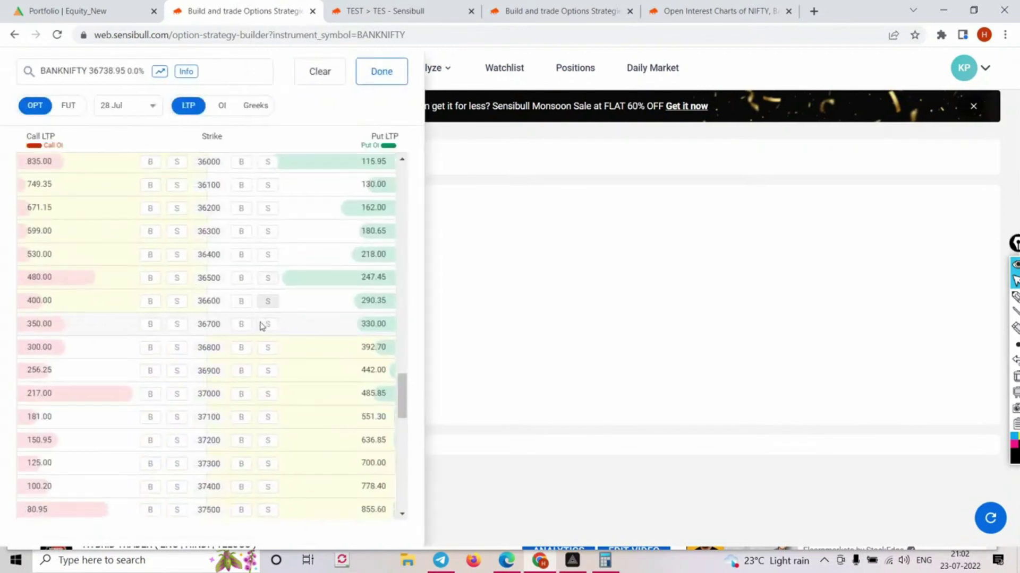
- Build a 28 Jul call ratio spread by buying the 36900 CE and selling the 37300 CE and 37600 CE, one lot each
scroll(260, 324, down, 2)
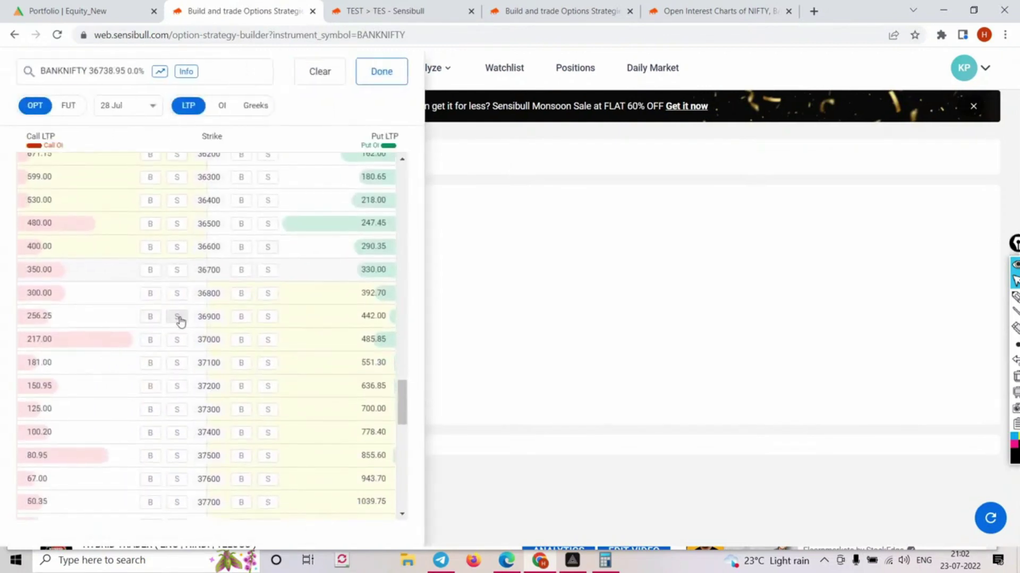
click(151, 317)
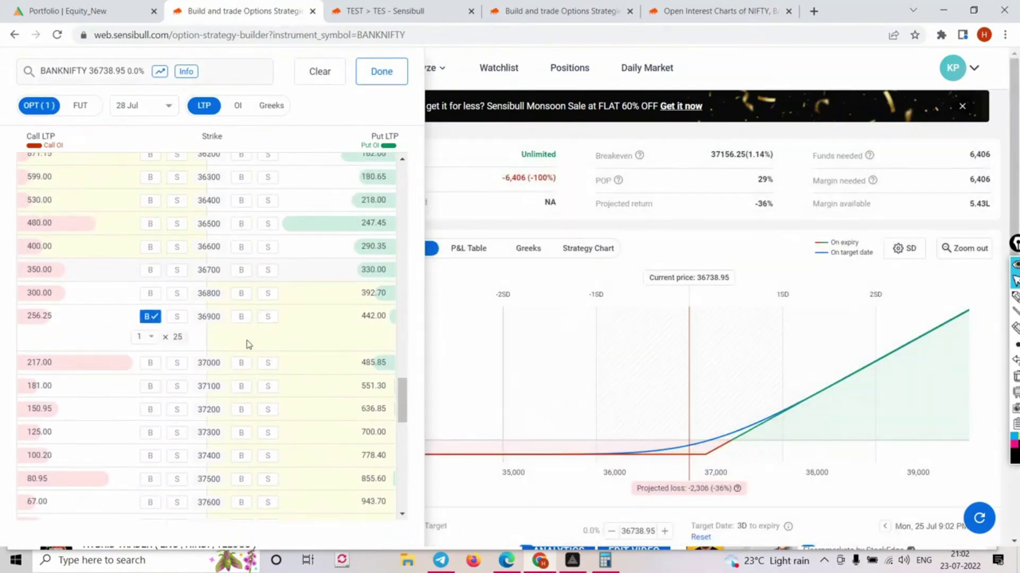
scroll(248, 340, up, 1)
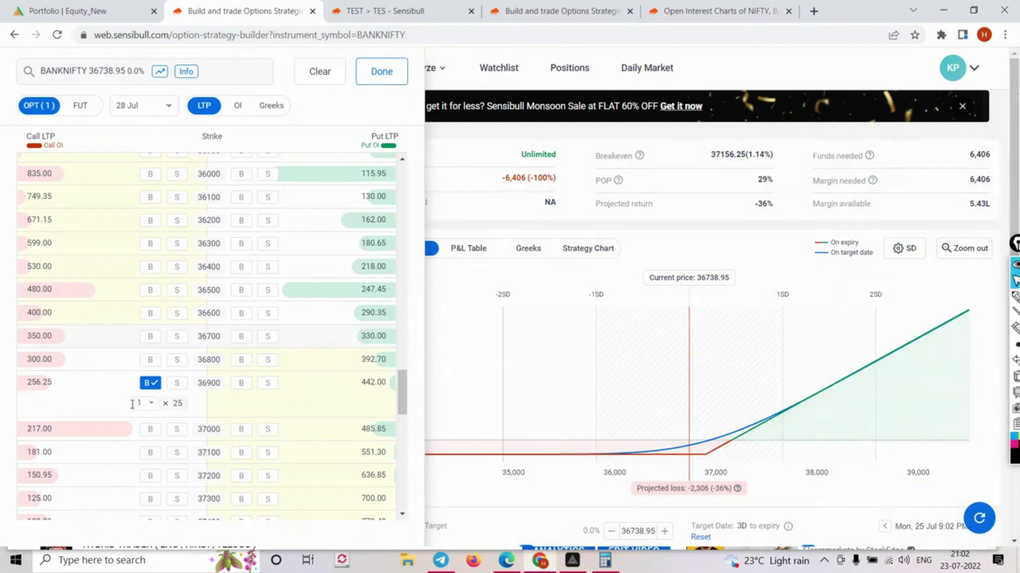
scroll(45, 363, down, 1)
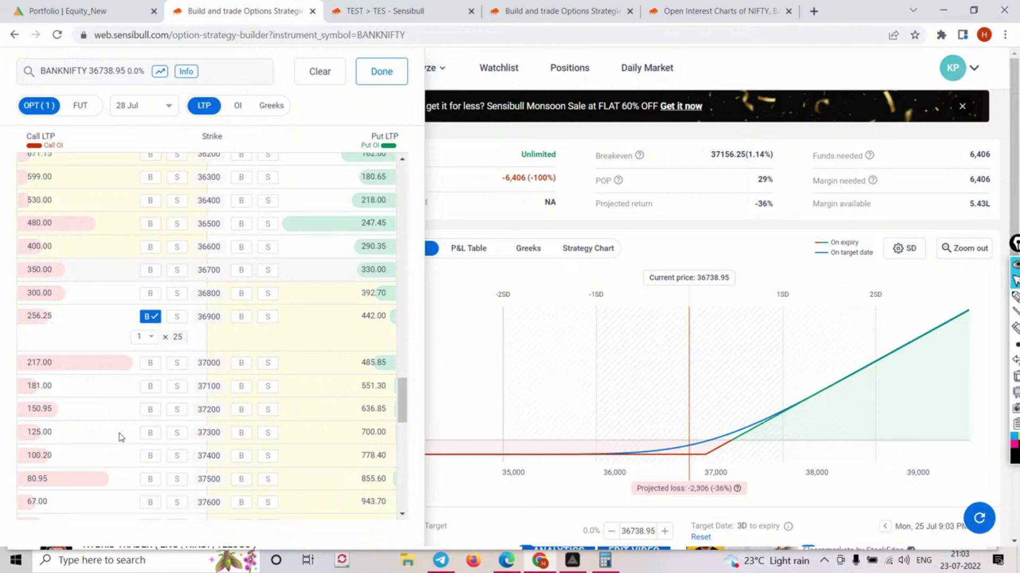
click(178, 432)
scroll(32, 229, down, 3)
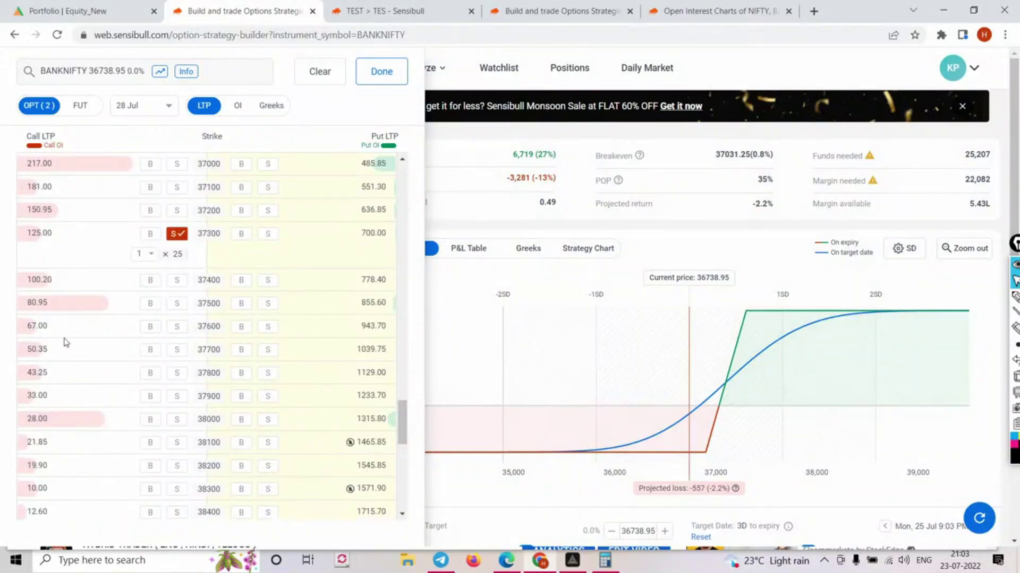
click(177, 326)
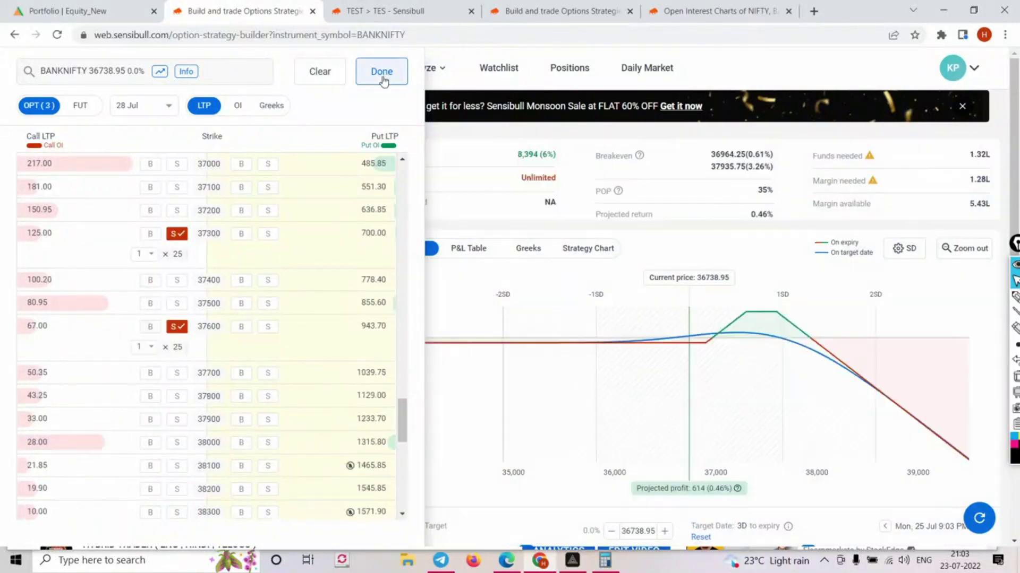
click(382, 76)
- Set the BANKNIFTY target price to 37290.02 (+1.5%) and examine the three-leg strategy's payoff and margin figures
scroll(688, 390, down, 1)
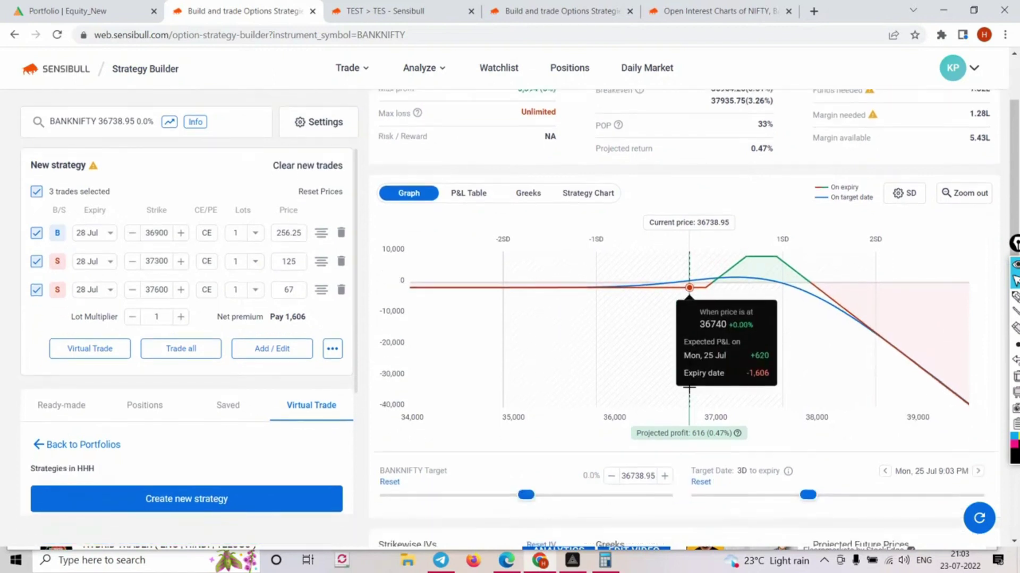
click(664, 475)
click(664, 475)
click(665, 476)
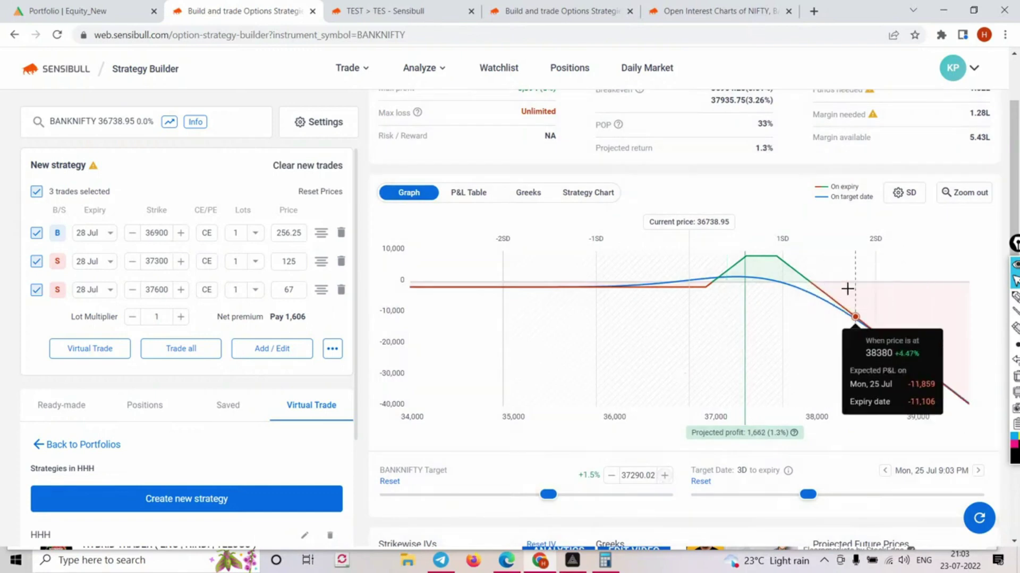
scroll(771, 163, up, 1)
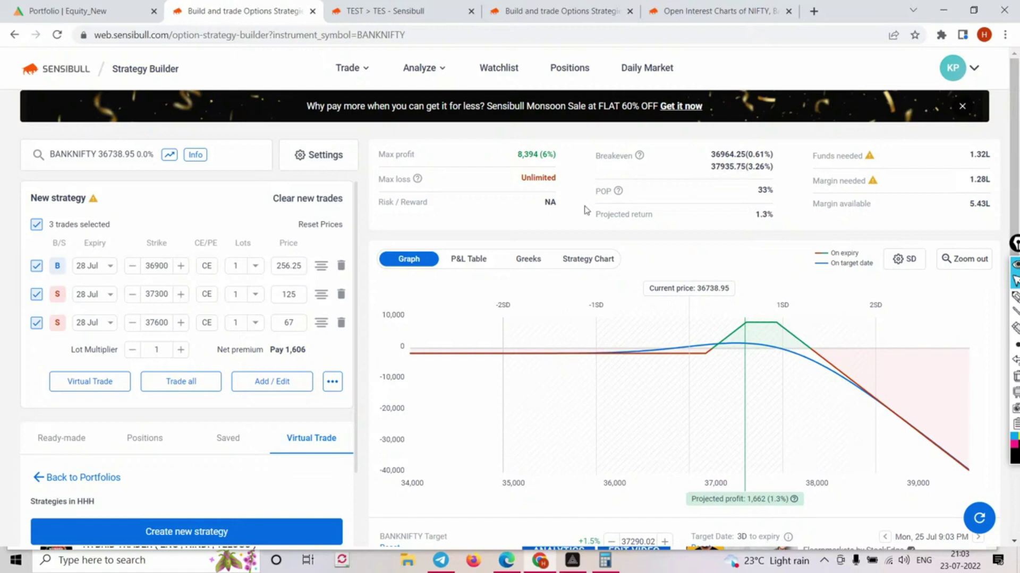
- Try a bought 37900 CE as the hedge leg, and replace it with one lot of bought 38000 CE
click(293, 385)
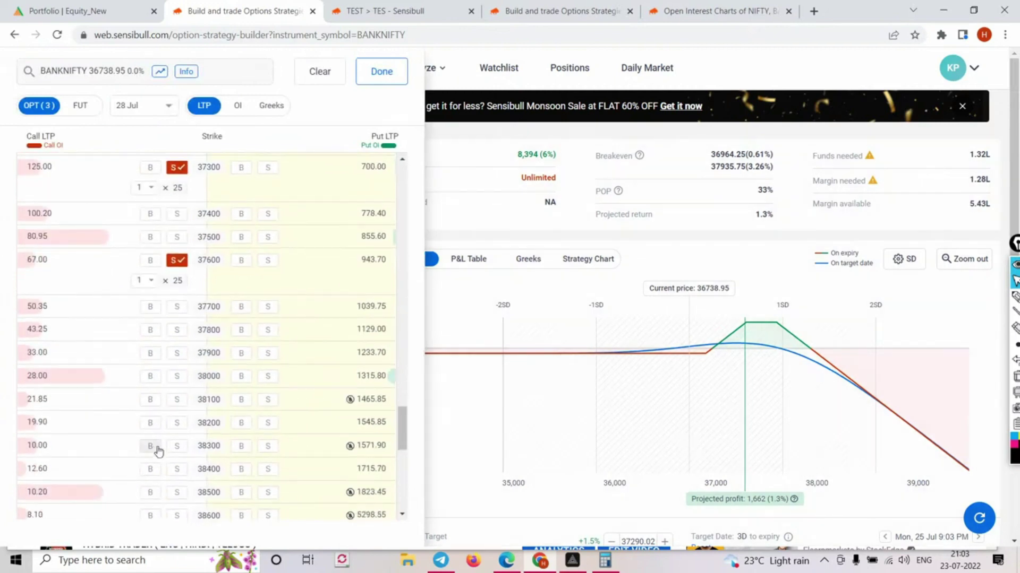
click(150, 354)
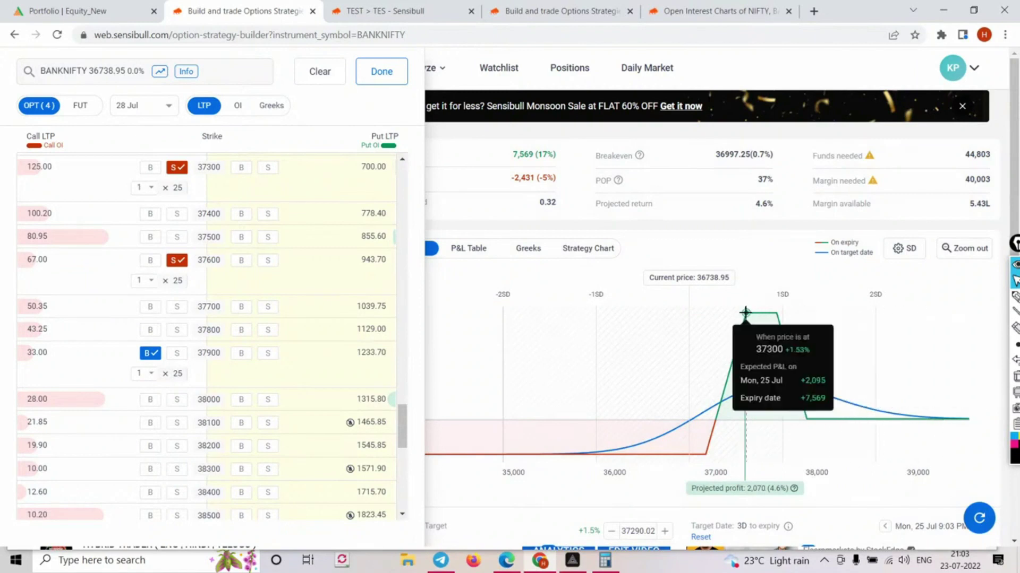
click(150, 353)
click(148, 379)
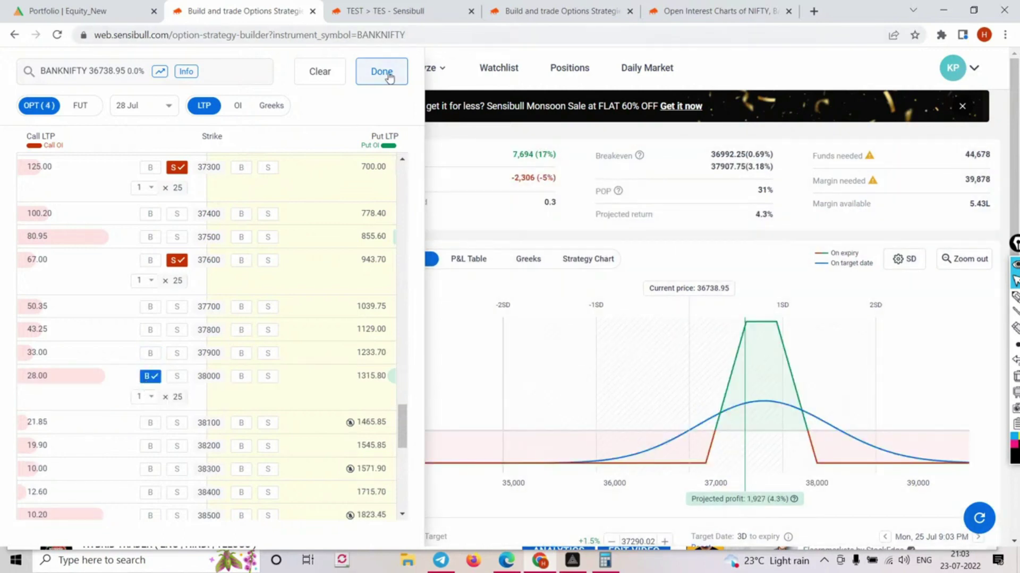
click(375, 76)
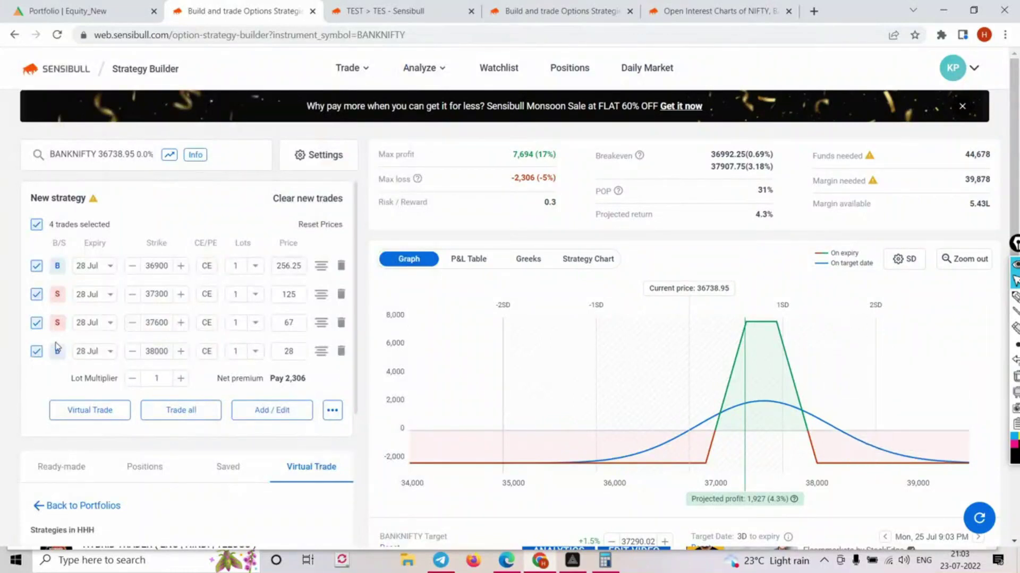
- Exclude and re-include the bought 38000 CE to compare payoffs, and set that hedge's strike to 37900
click(37, 353)
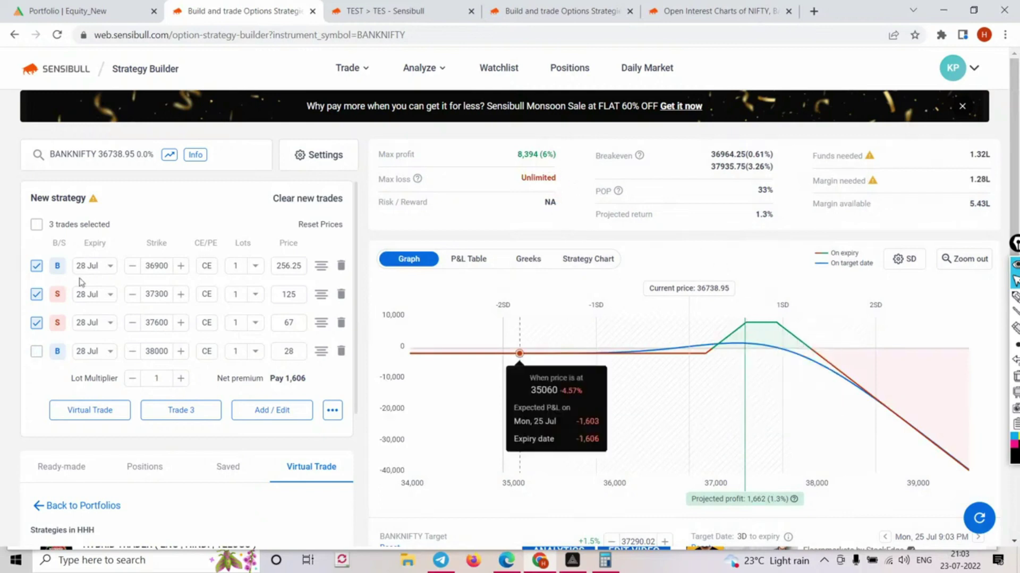
click(36, 352)
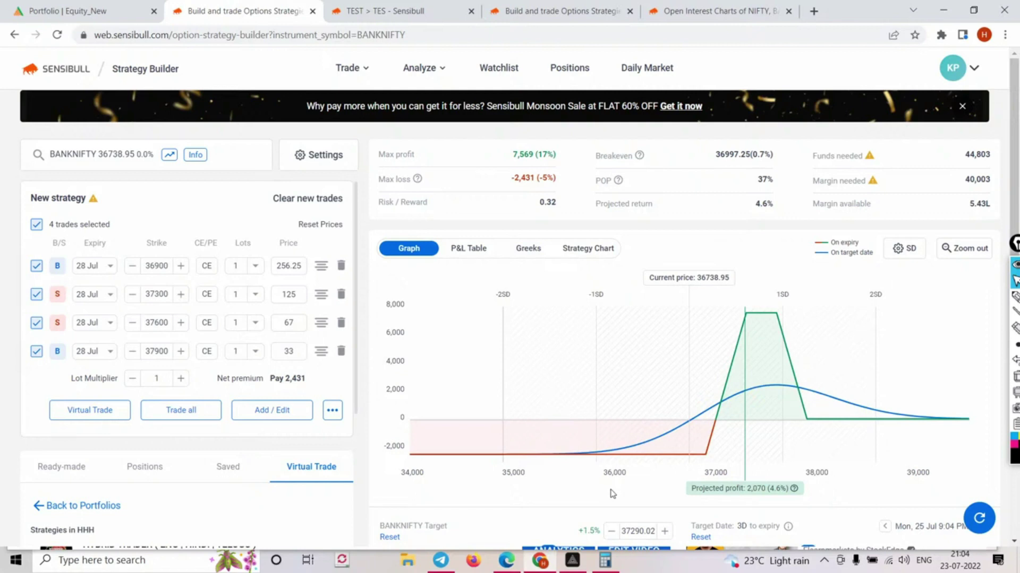
- Switch to the YouTube Studio live streaming page in Edge to read the viewers' chat messages
click(574, 566)
key(alt+Tab)
key(alt+Tab)
key(alt+Tab)
key(alt+Tab)
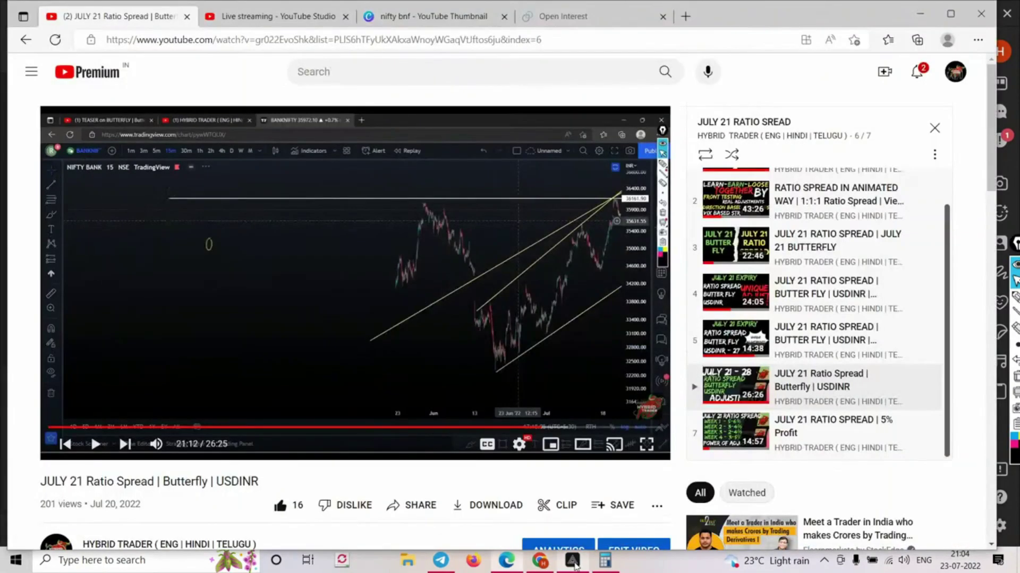
click(573, 566)
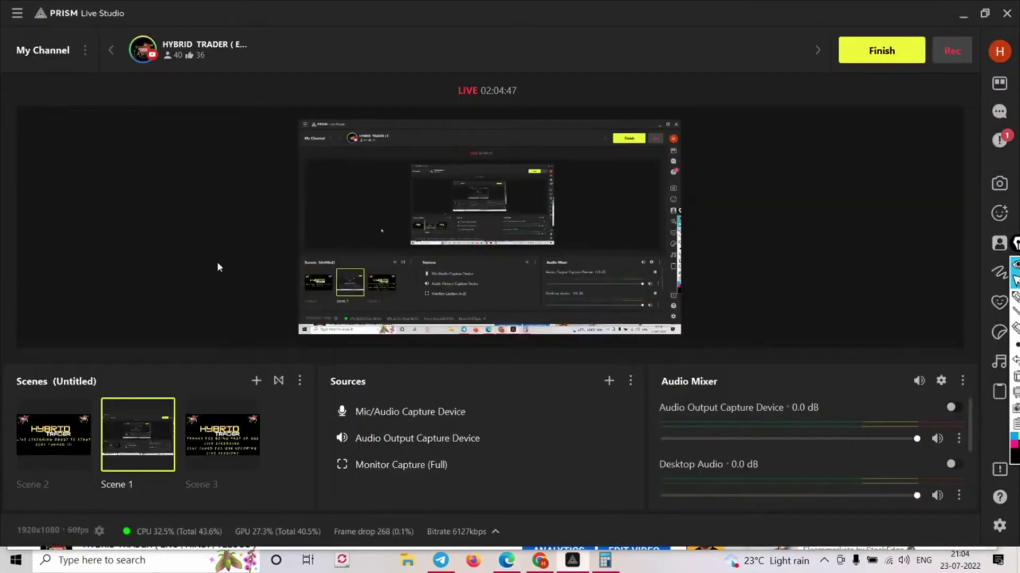
click(507, 566)
click(292, 18)
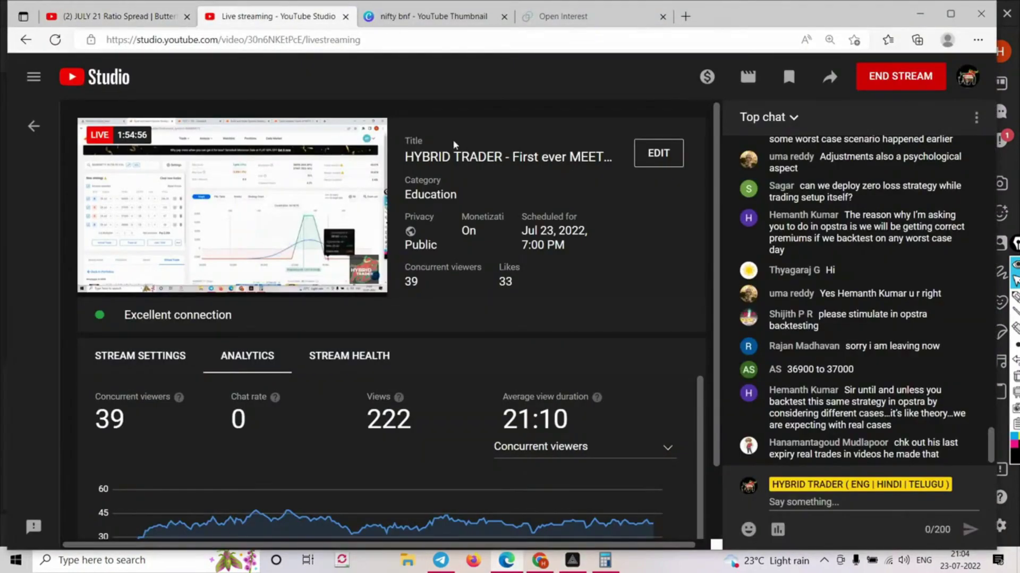